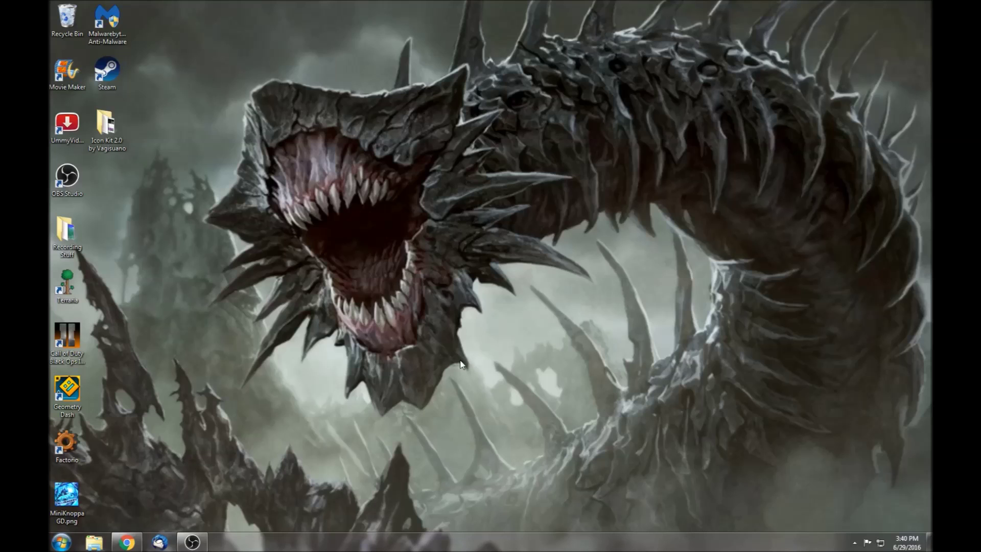
View and close the MiniKnoppa GD.png example, then relaunch paint.net from the Start menu
{"action": "double_click", "coordinate": [71, 508]}
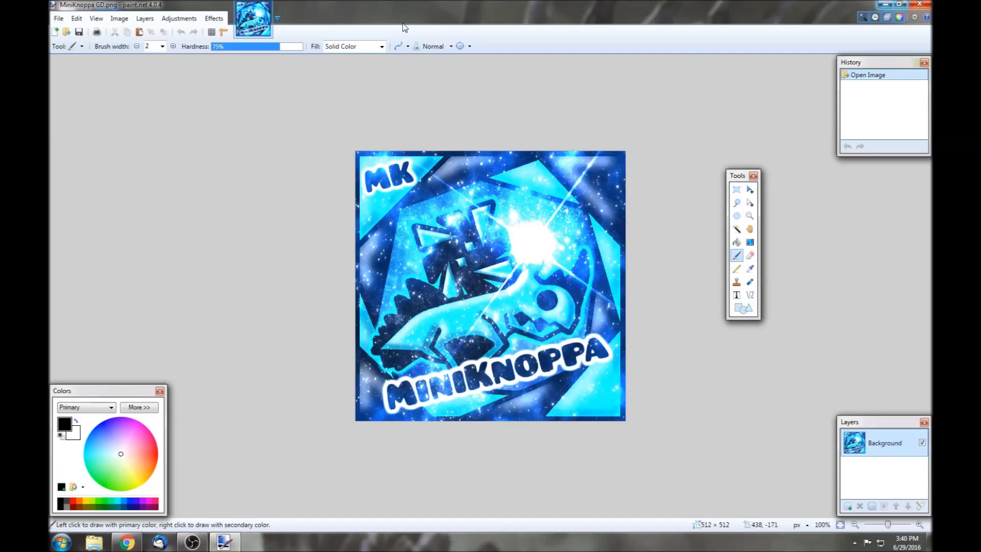
{"action": "left_click", "coordinate": [918, 4]}
{"action": "key", "text": "super"}
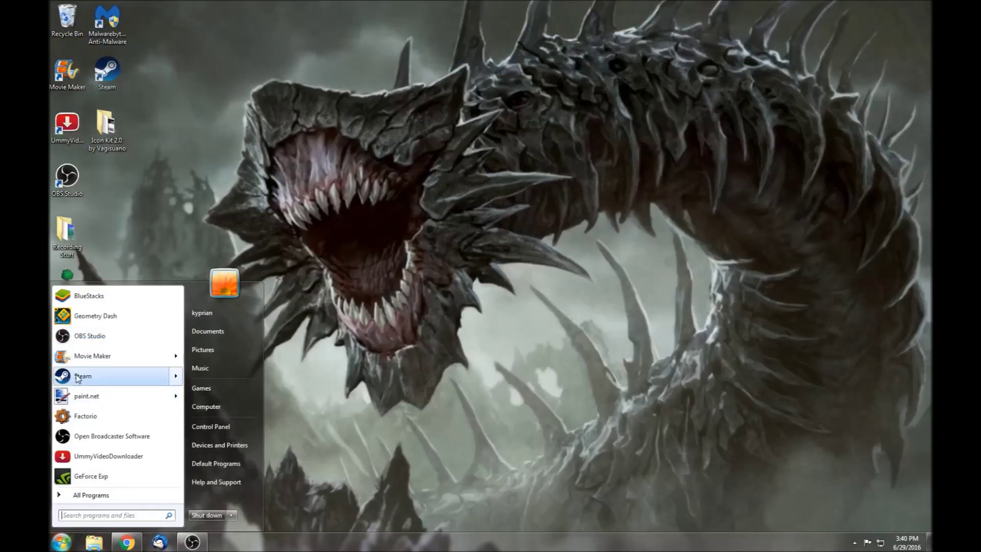
{"action": "mouse_move", "coordinate": [98, 379]}
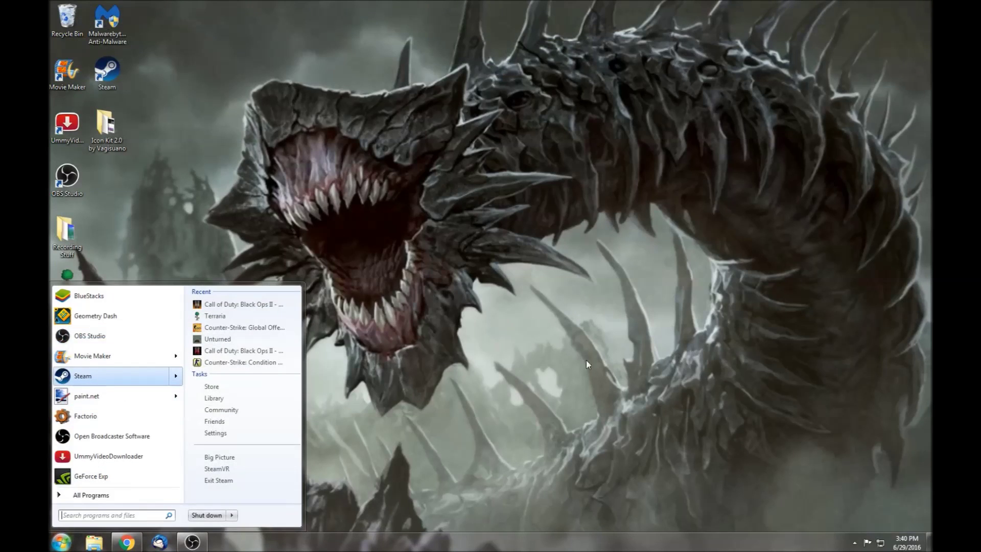
{"action": "key", "text": "super"}
{"action": "key", "text": "super"}
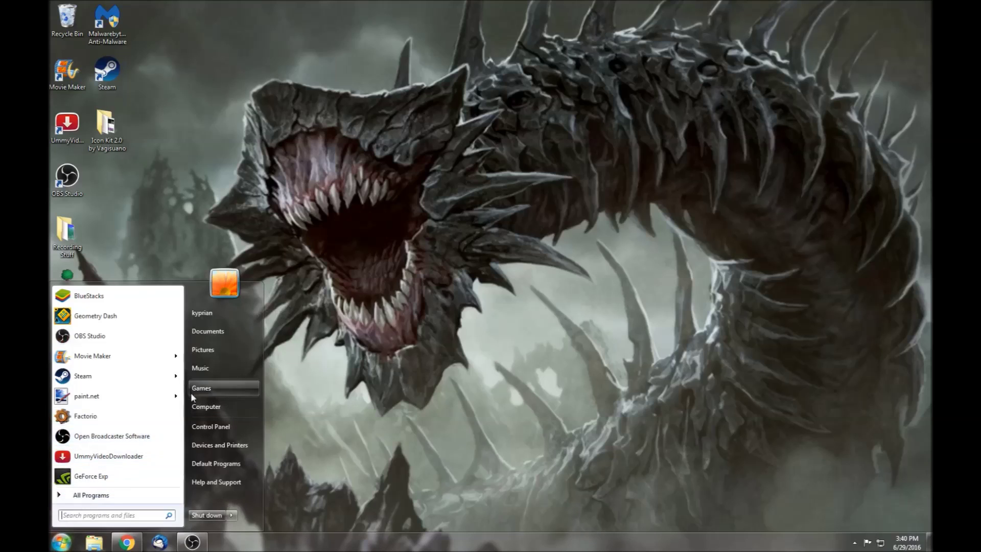
{"action": "left_click", "coordinate": [143, 394]}
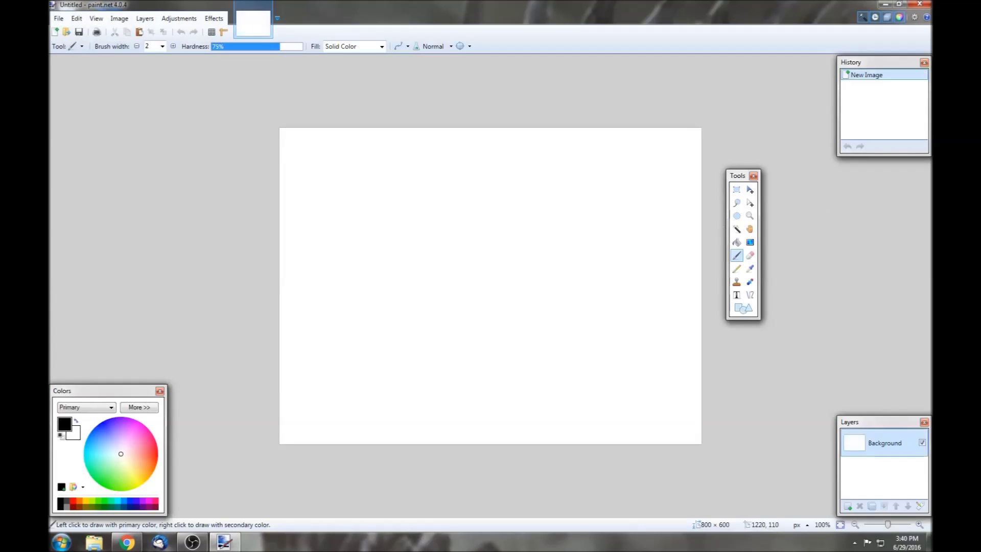
Dock the Tools panel right and resize the canvas to 512 × 512 pixels
{"action": "left_click_drag", "start_coordinate": [743, 176], "coordinate": [914, 178]}
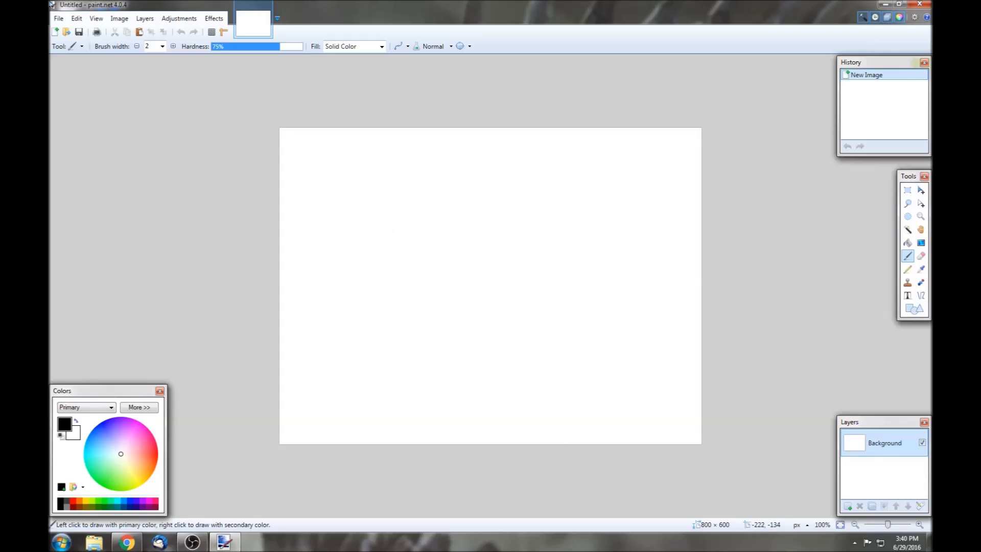
{"action": "left_click", "coordinate": [59, 19]}
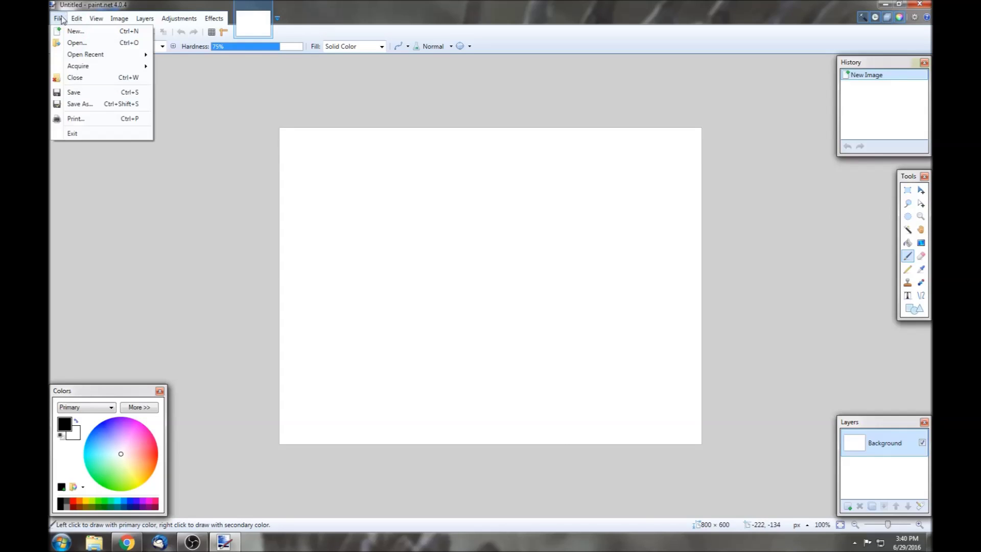
{"action": "left_click", "coordinate": [60, 18]}
{"action": "left_click", "coordinate": [119, 19]}
{"action": "left_click", "coordinate": [142, 54]}
{"action": "type", "text": "512"}
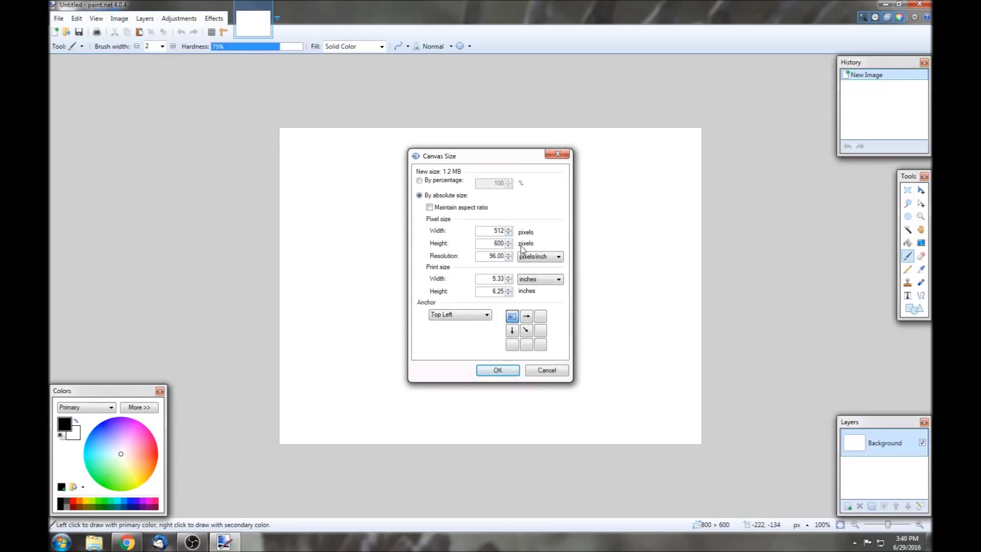
{"action": "double_click", "coordinate": [499, 243]}
{"action": "key", "text": "BackSpace"}
{"action": "type", "text": "512"}
{"action": "left_click", "coordinate": [493, 371]}
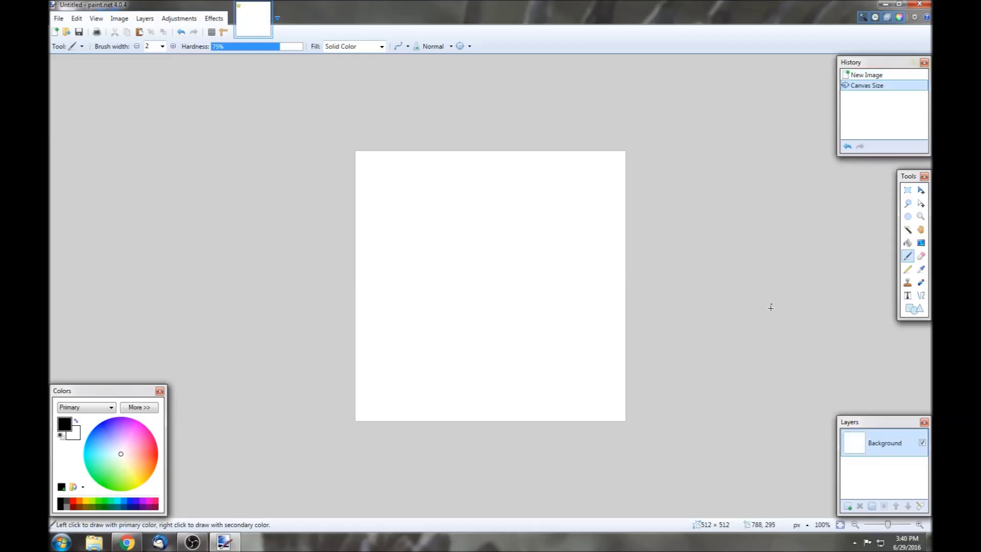
Select the white canvas with the Magic Wand and delete it, leaving transparency
{"action": "left_click", "coordinate": [908, 229]}
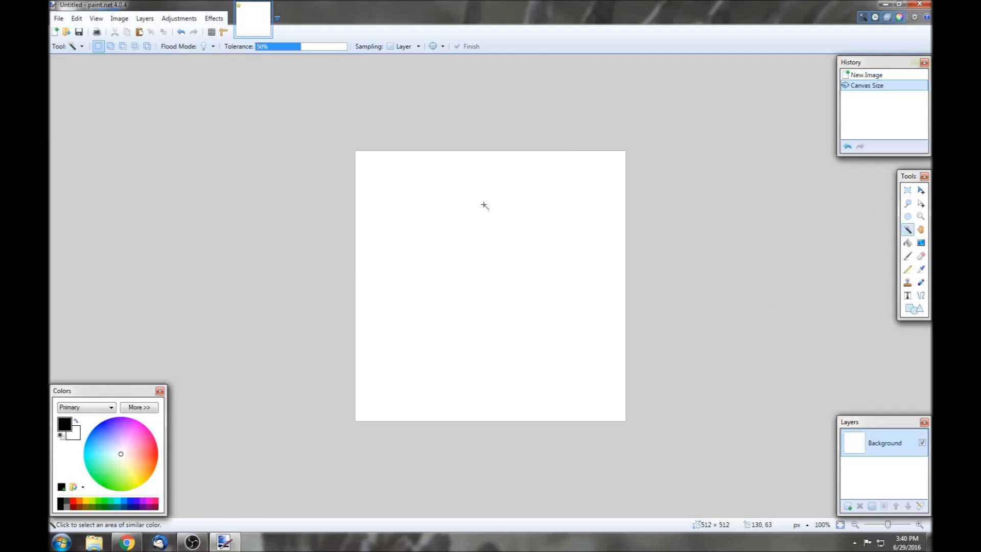
{"action": "left_click", "coordinate": [373, 161]}
{"action": "key", "text": "Delete"}
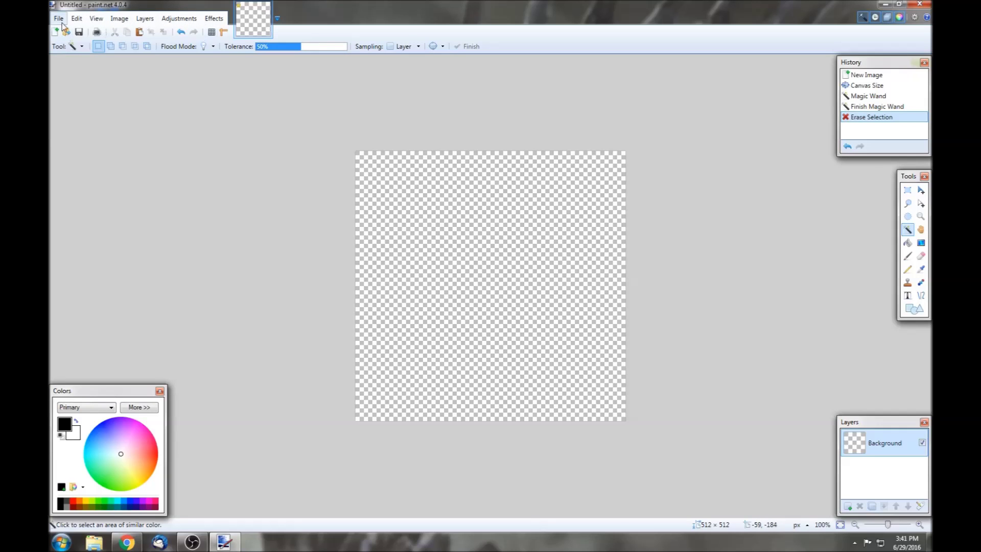
{"action": "left_click", "coordinate": [144, 18]}
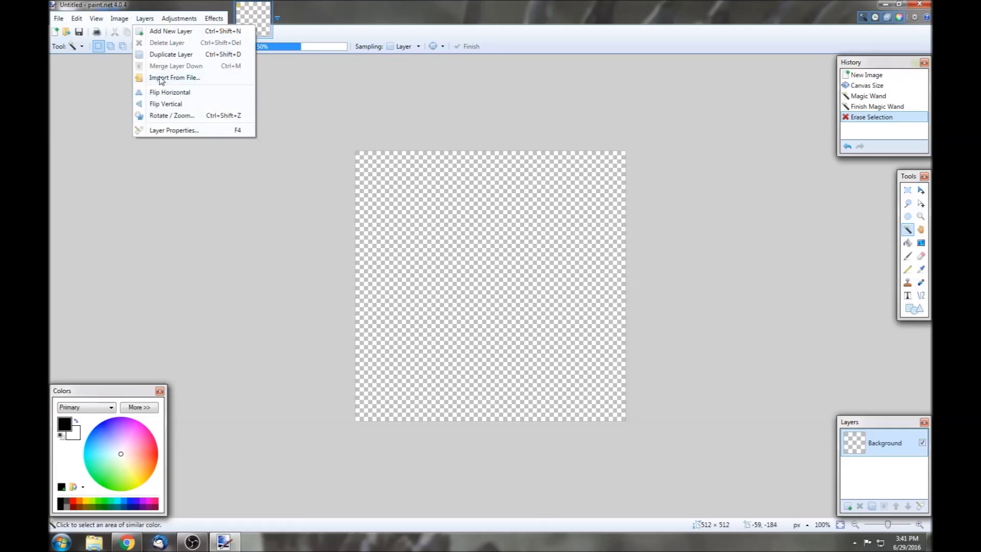
{"action": "left_click", "coordinate": [161, 77]}
{"action": "left_click", "coordinate": [369, 153]}
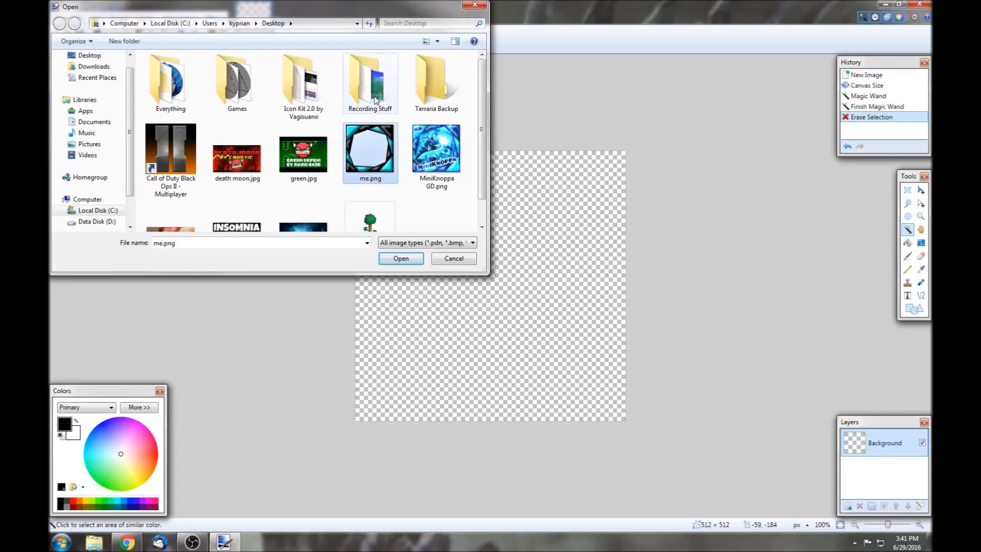
{"action": "scroll", "coordinate": [318, 98], "scroll_direction": "down", "scroll_amount": 1}
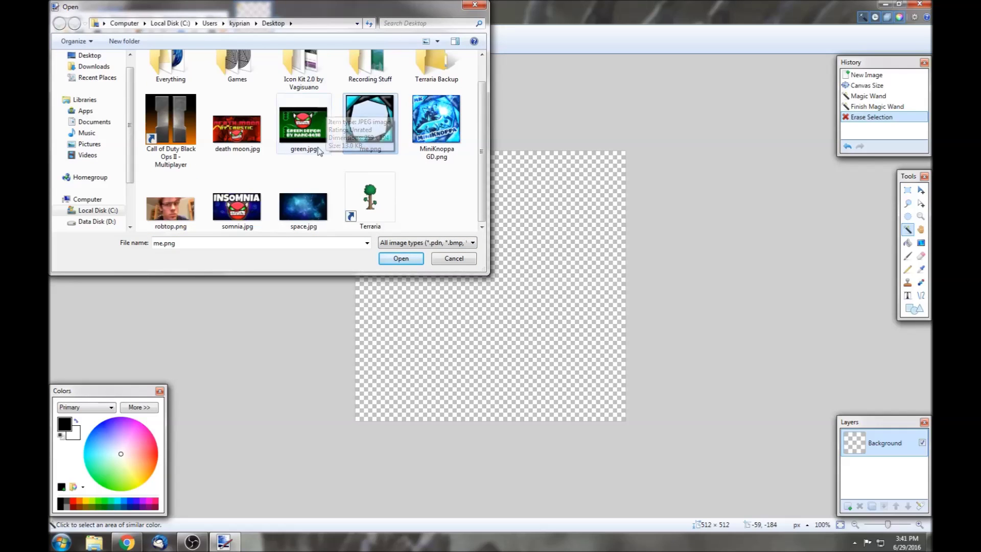
{"action": "scroll", "coordinate": [322, 148], "scroll_direction": "up", "scroll_amount": 1}
{"action": "double_click", "coordinate": [304, 97]}
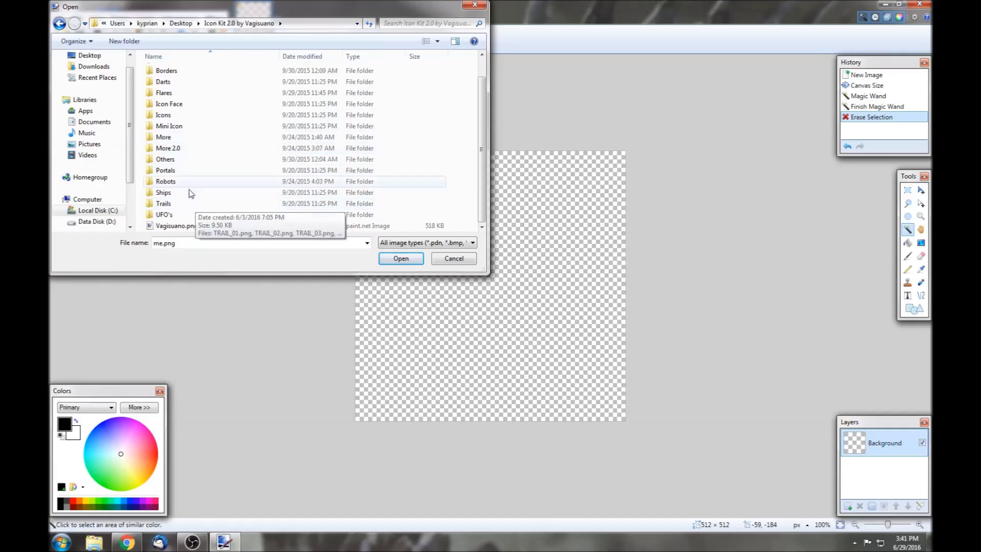
{"action": "scroll", "coordinate": [192, 109], "scroll_direction": "up", "scroll_amount": 1}
{"action": "double_click", "coordinate": [191, 93]}
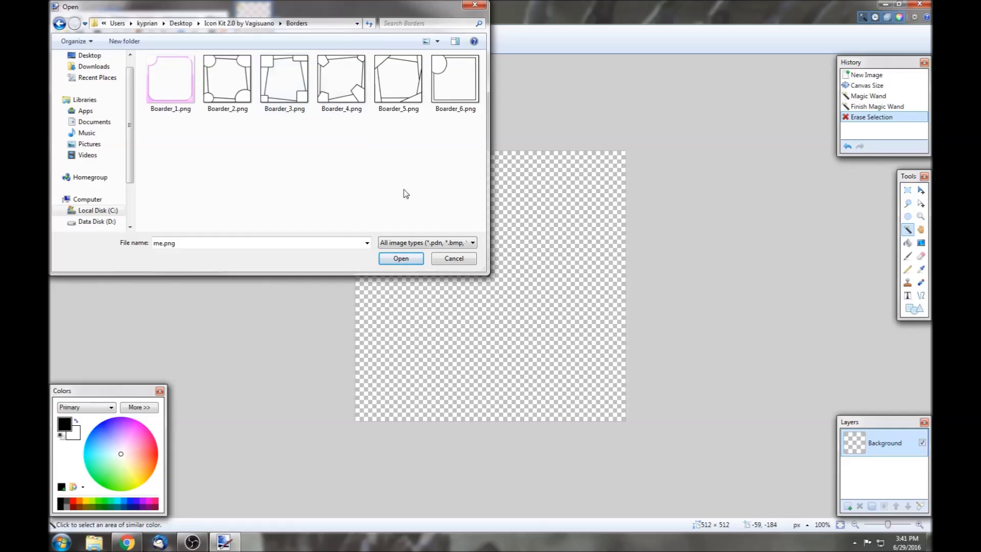
{"action": "left_click", "coordinate": [403, 260]}
{"action": "left_click", "coordinate": [560, 278]}
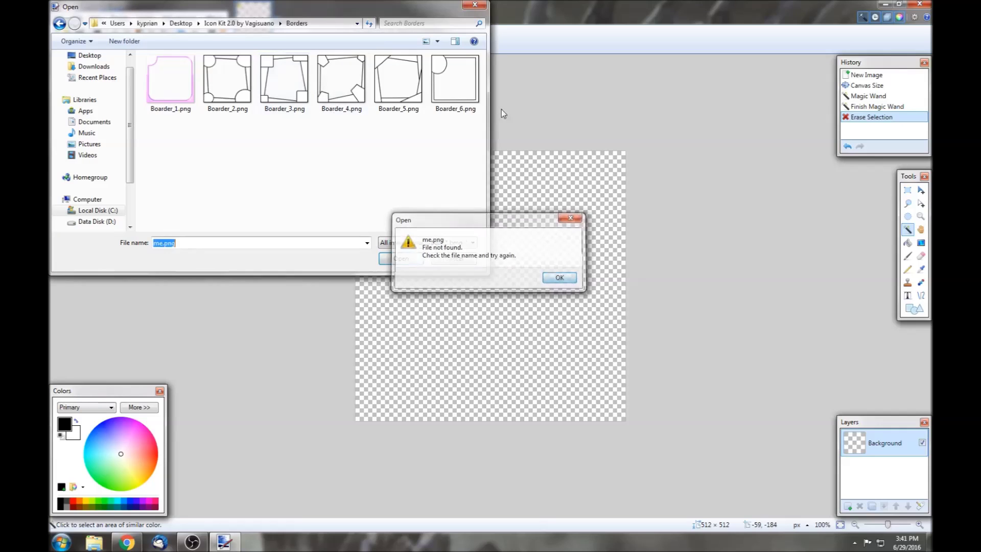
{"action": "left_click", "coordinate": [476, 9]}
{"action": "left_click", "coordinate": [316, 164]}
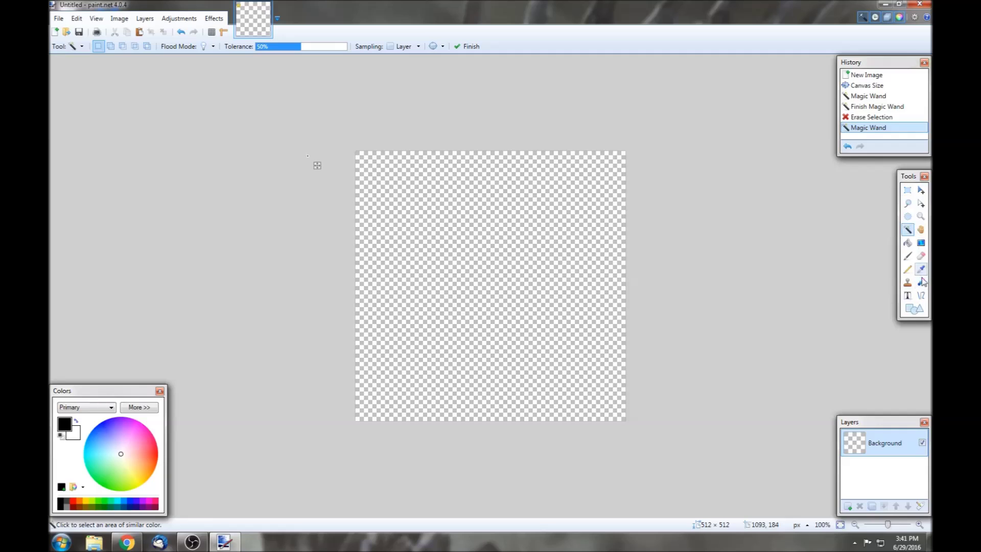
{"action": "left_click", "coordinate": [913, 309]}
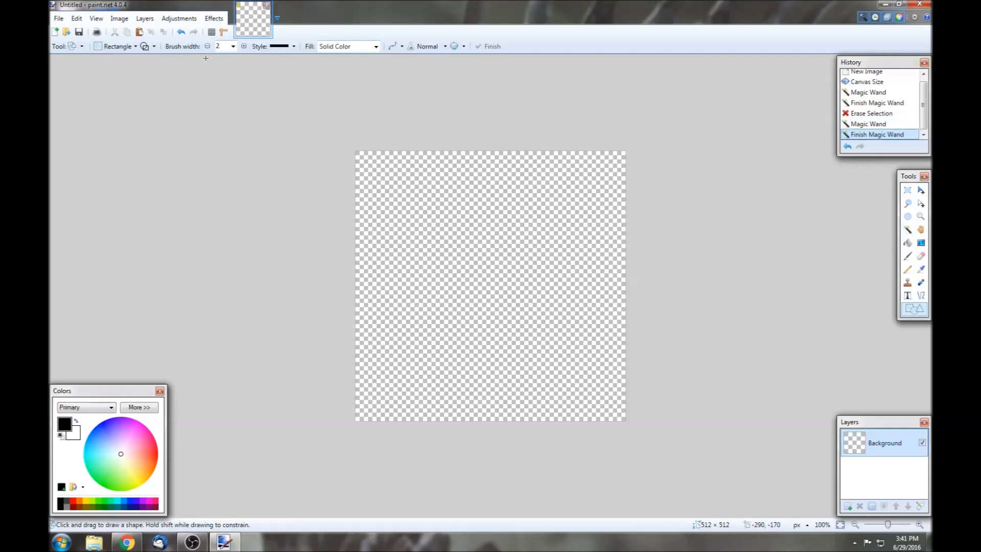
Draw a 10-pixel-wide black square outline framing the whole 512 × 512 canvas
{"action": "left_click", "coordinate": [236, 46]}
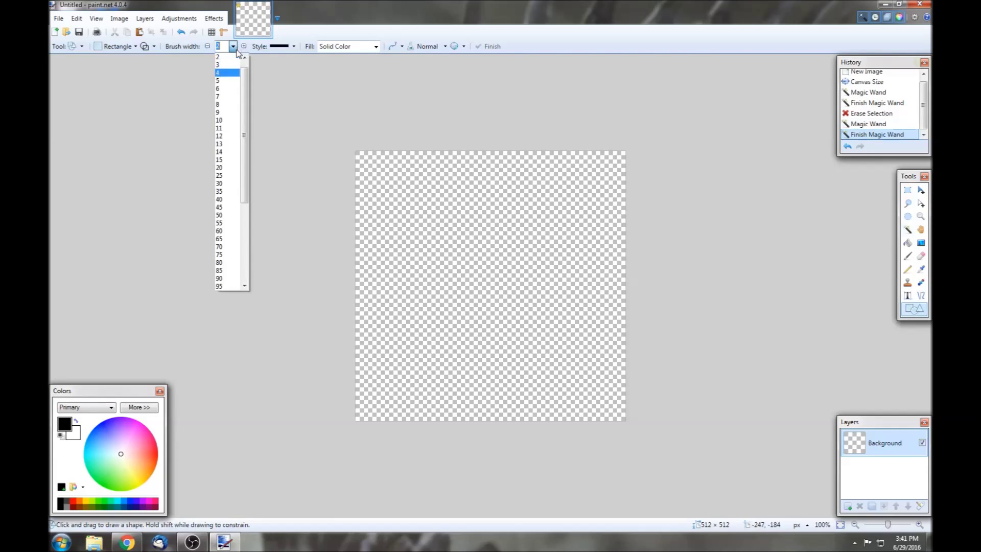
{"action": "left_click", "coordinate": [228, 130]}
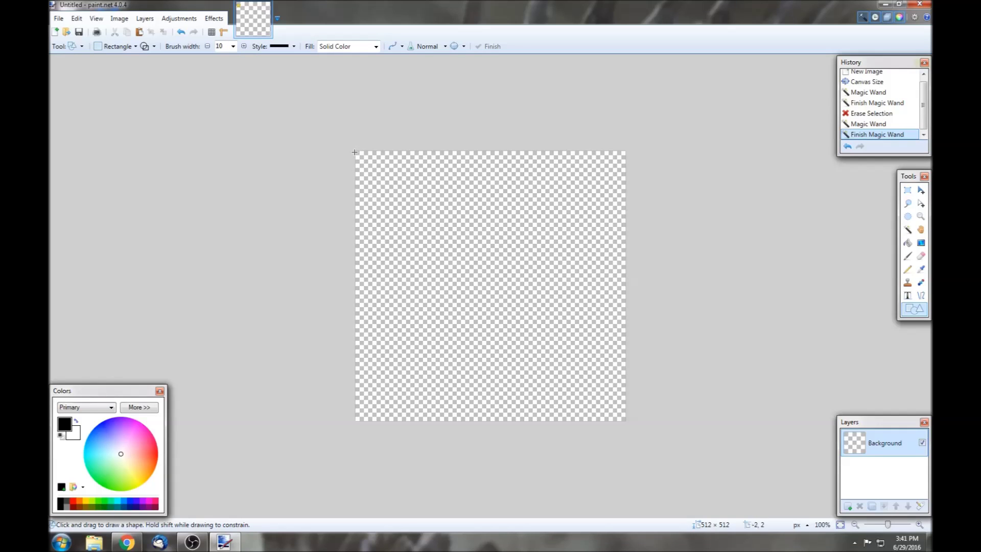
{"action": "mouse_move", "coordinate": [356, 149]}
{"action": "left_mouse_down"}
{"action": "mouse_move", "coordinate": [618, 394]}
{"action": "mouse_move", "coordinate": [625, 421]}
{"action": "left_mouse_up"}
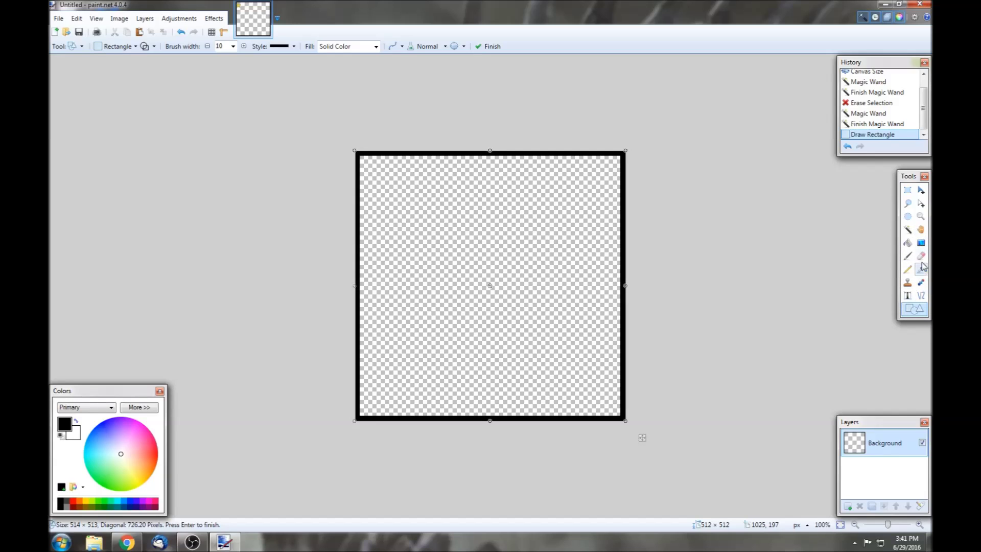
{"action": "left_click", "coordinate": [921, 295]}
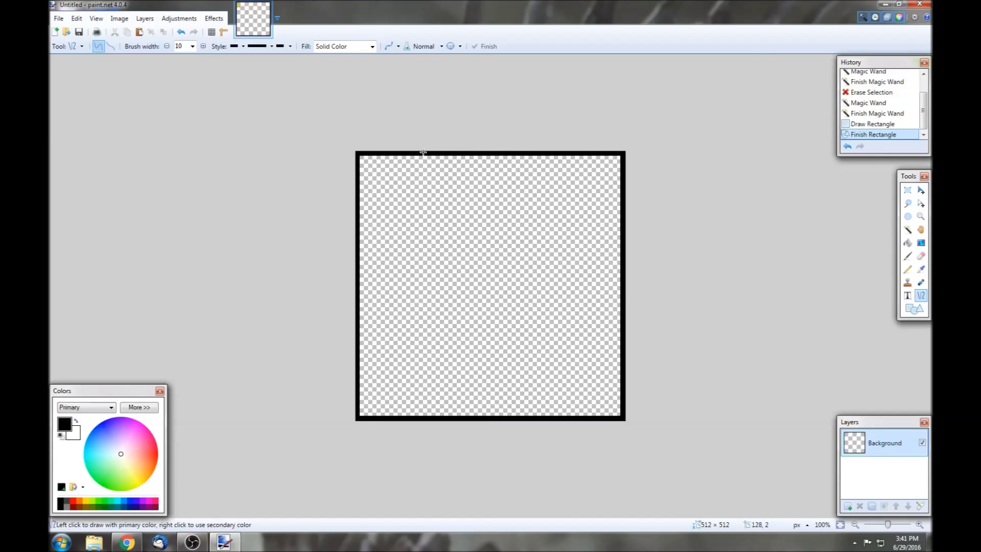
Draw four thick black diagonals cutting off each corner of the square frame
{"action": "mouse_move", "coordinate": [429, 152]}
{"action": "left_mouse_down"}
{"action": "mouse_move", "coordinate": [353, 219]}
{"action": "mouse_move", "coordinate": [329, 258]}
{"action": "mouse_move", "coordinate": [336, 270]}
{"action": "left_mouse_up"}
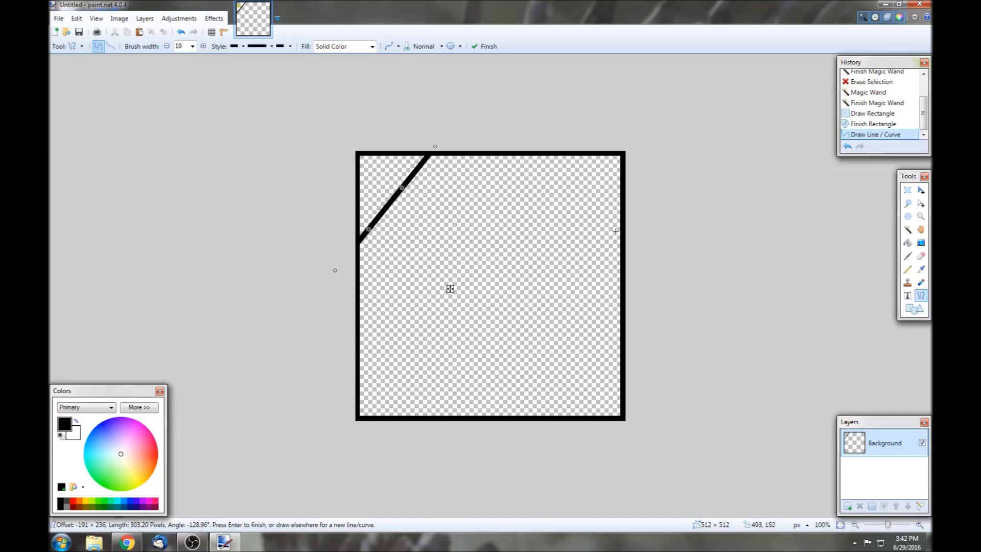
{"action": "left_click_drag", "start_coordinate": [527, 145], "coordinate": [658, 281]}
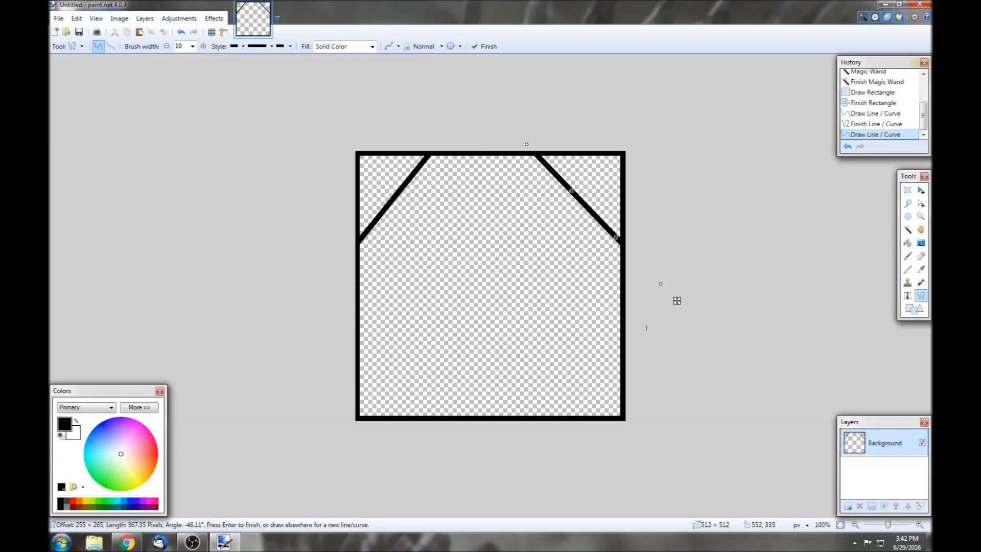
{"action": "mouse_move", "coordinate": [646, 329]}
{"action": "left_mouse_down"}
{"action": "mouse_move", "coordinate": [525, 452]}
{"action": "mouse_move", "coordinate": [513, 449]}
{"action": "left_mouse_up"}
{"action": "key", "text": "Return"}
{"action": "key", "text": "ctrl+z"}
{"action": "mouse_move", "coordinate": [341, 340]}
{"action": "left_mouse_down"}
{"action": "mouse_move", "coordinate": [394, 424]}
{"action": "mouse_move", "coordinate": [451, 423]}
{"action": "left_mouse_up"}
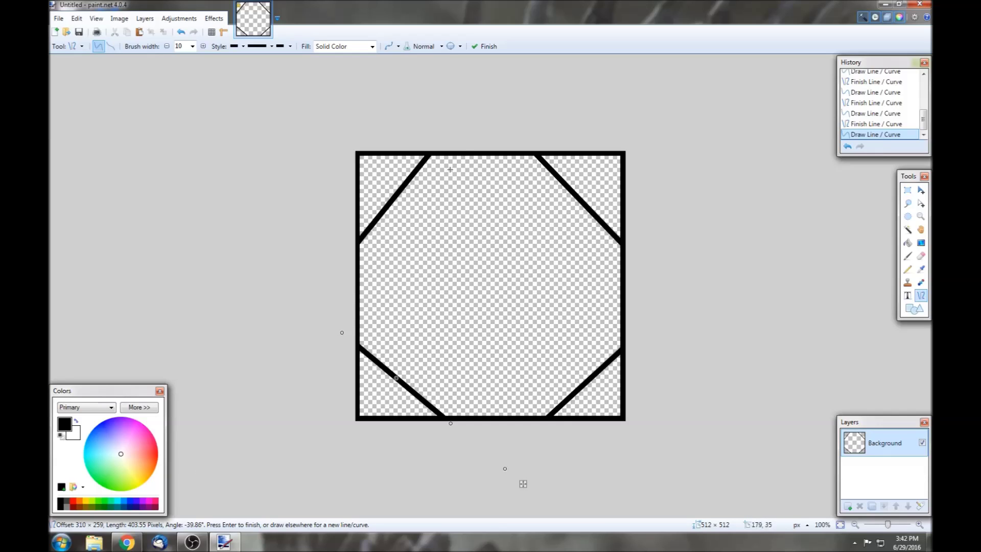
Add eight inner connecting lines forming the tilted ring, then set the primary colour to red
{"action": "mouse_move", "coordinate": [390, 200]}
{"action": "left_mouse_down"}
{"action": "mouse_move", "coordinate": [500, 156]}
{"action": "mouse_move", "coordinate": [537, 152]}
{"action": "left_mouse_up"}
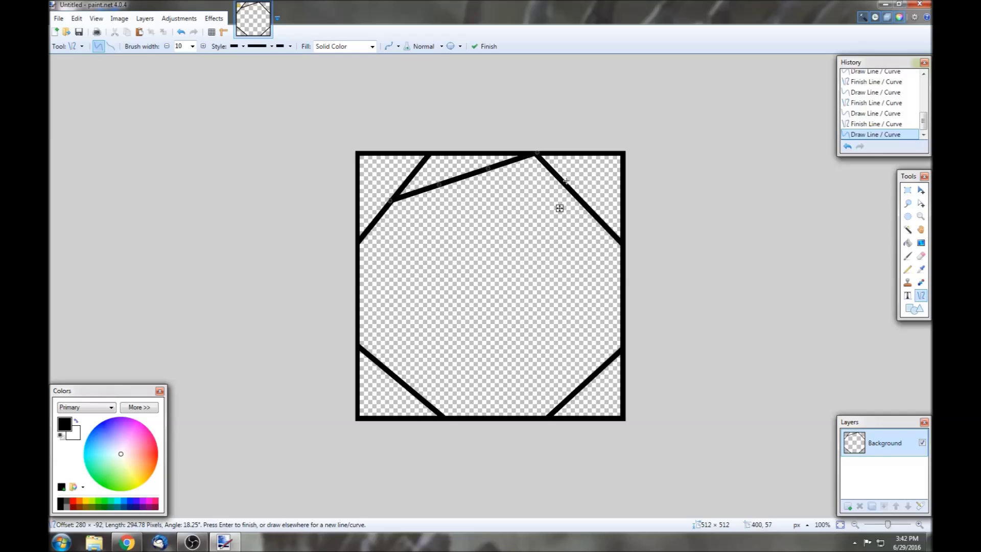
{"action": "mouse_move", "coordinate": [577, 199]}
{"action": "left_mouse_down"}
{"action": "mouse_move", "coordinate": [606, 340]}
{"action": "mouse_move", "coordinate": [620, 351]}
{"action": "left_mouse_up"}
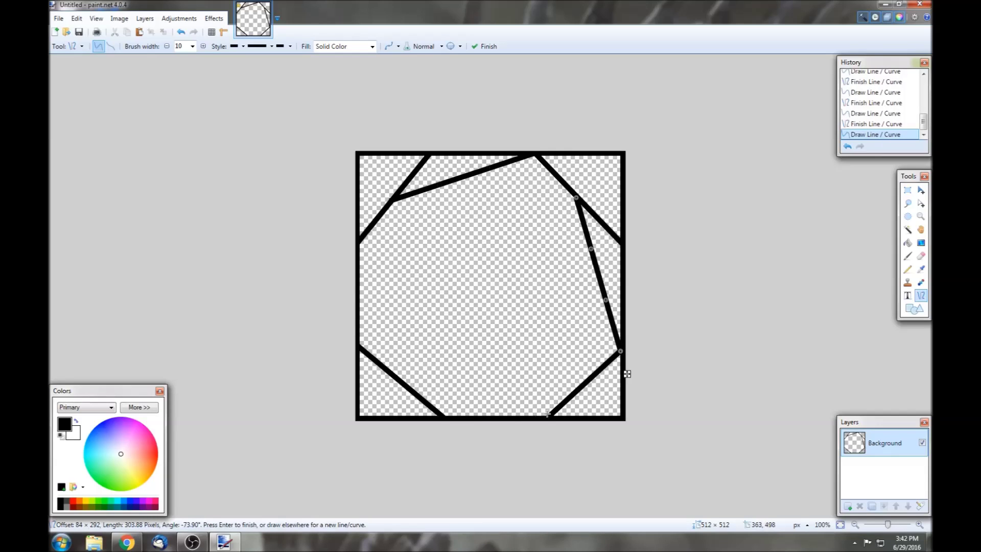
{"action": "left_click_drag", "start_coordinate": [586, 381], "coordinate": [441, 415]}
{"action": "left_click_drag", "start_coordinate": [404, 382], "coordinate": [358, 245]}
{"action": "left_click_drag", "start_coordinate": [394, 199], "coordinate": [376, 302]}
{"action": "left_click_drag", "start_coordinate": [402, 380], "coordinate": [525, 395]}
{"action": "left_click_drag", "start_coordinate": [584, 381], "coordinate": [599, 276]}
{"action": "left_click_drag", "start_coordinate": [577, 199], "coordinate": [466, 177]}
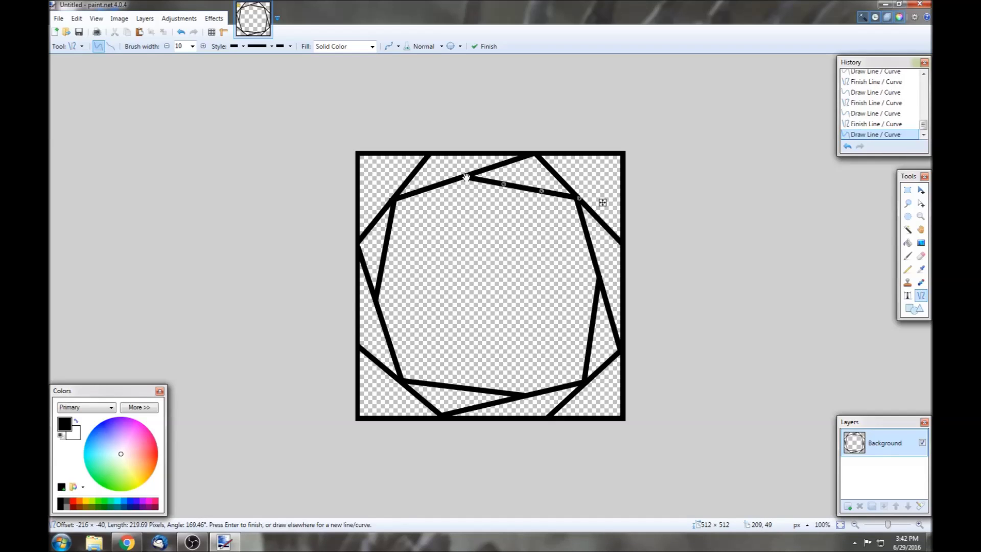
{"action": "key", "text": "Return"}
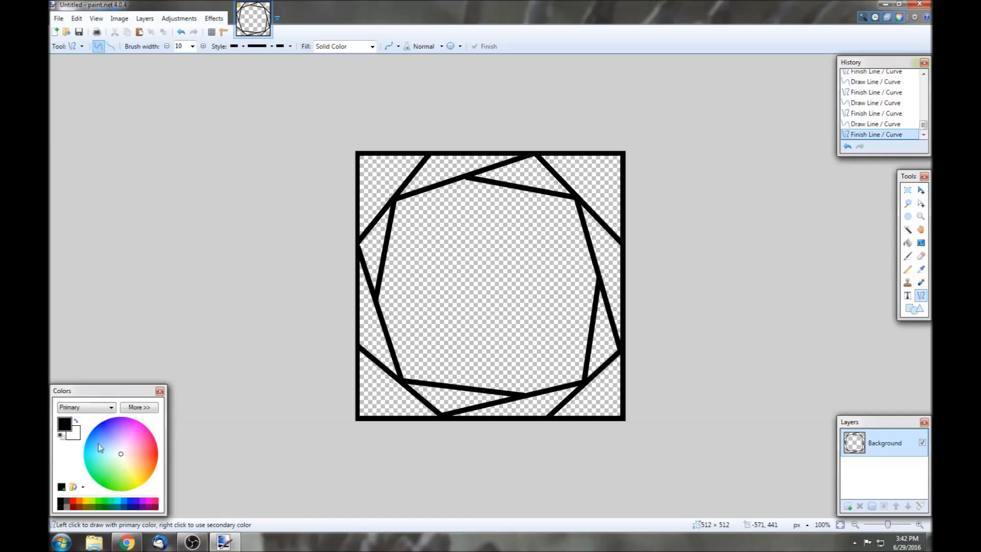
{"action": "left_click_drag", "start_coordinate": [153, 455], "coordinate": [172, 453]}
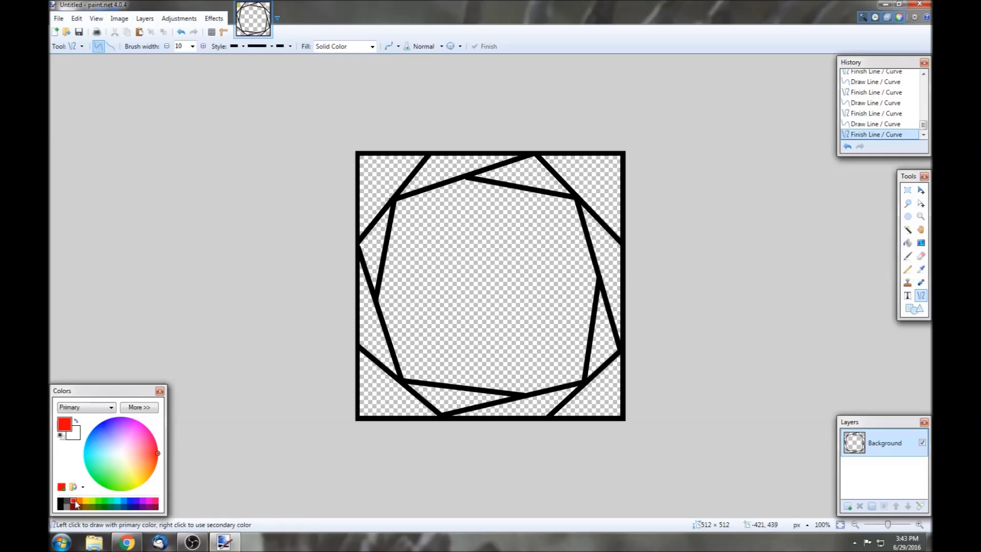
Magic Wand-select six alternating triangular gaps around the frame
{"action": "left_click", "coordinate": [908, 230]}
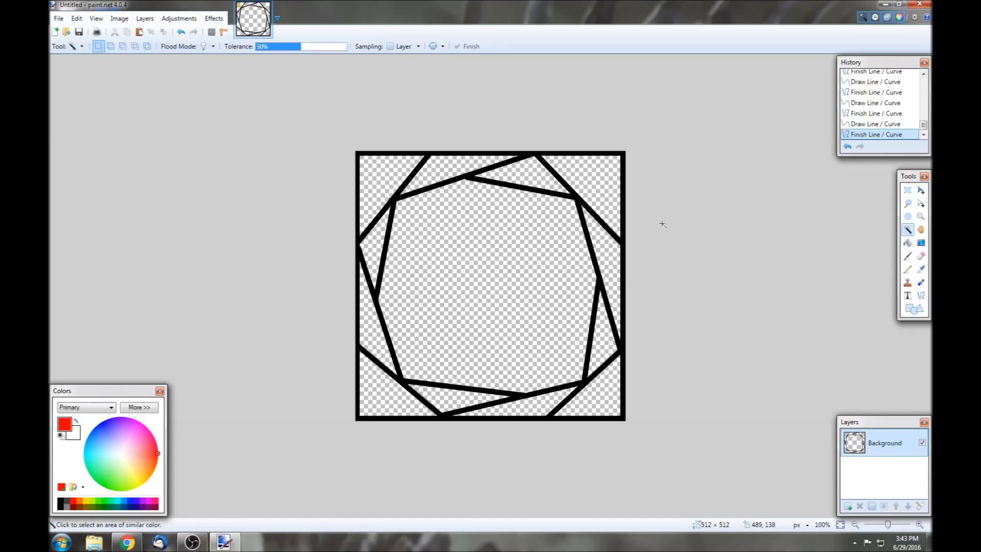
{"action": "left_click", "coordinate": [605, 192]}
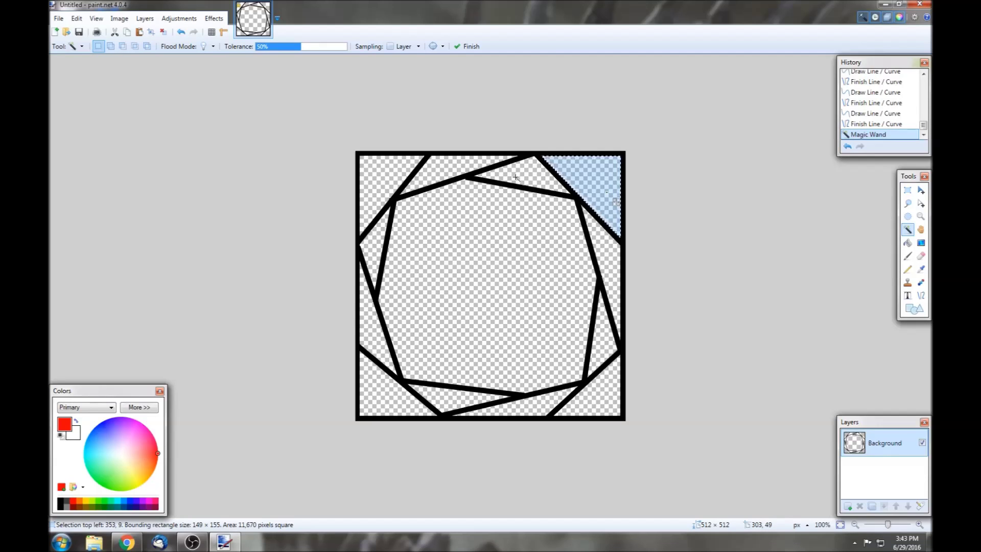
{"action": "left_click", "coordinate": [64, 423]}
{"action": "left_click", "coordinate": [388, 177]}
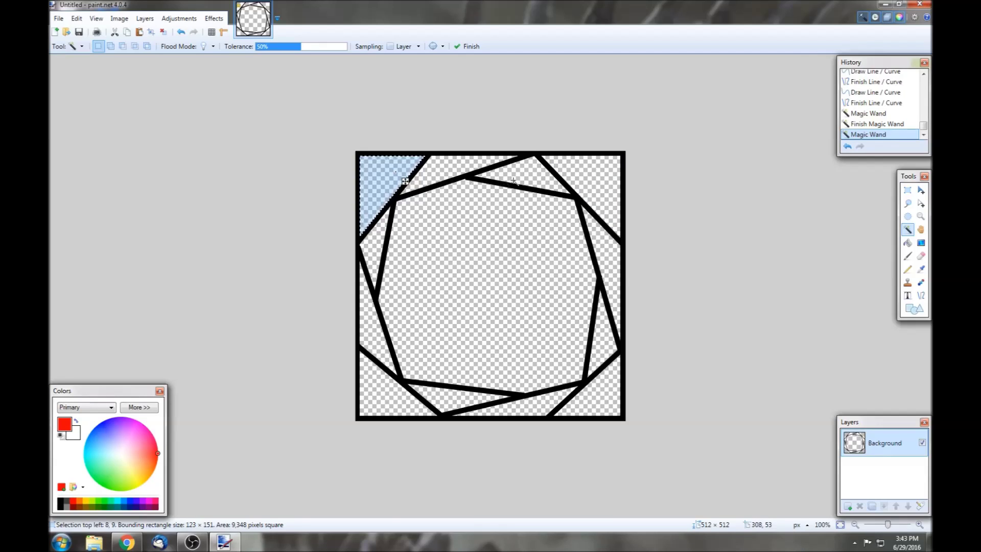
{"action": "left_click", "coordinate": [546, 185], "text": "ctrl"}
{"action": "left_click", "coordinate": [613, 256], "text": "ctrl"}
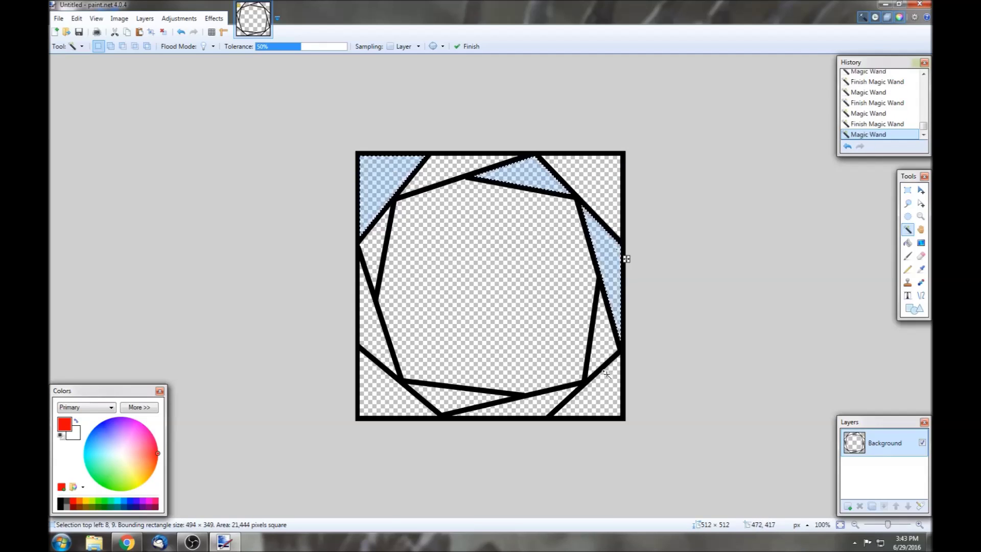
{"action": "left_click", "coordinate": [616, 404], "text": "ctrl"}
{"action": "left_click", "coordinate": [443, 402], "text": "ctrl"}
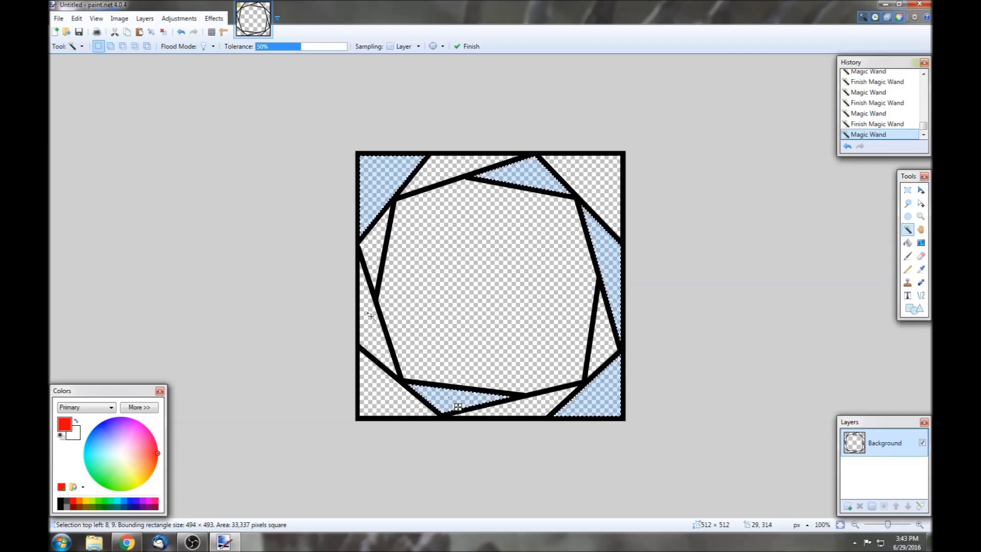
{"action": "left_click", "coordinate": [380, 325], "text": "ctrl"}
Paint Bucket the six selected triangles red
{"action": "key", "text": "f"}
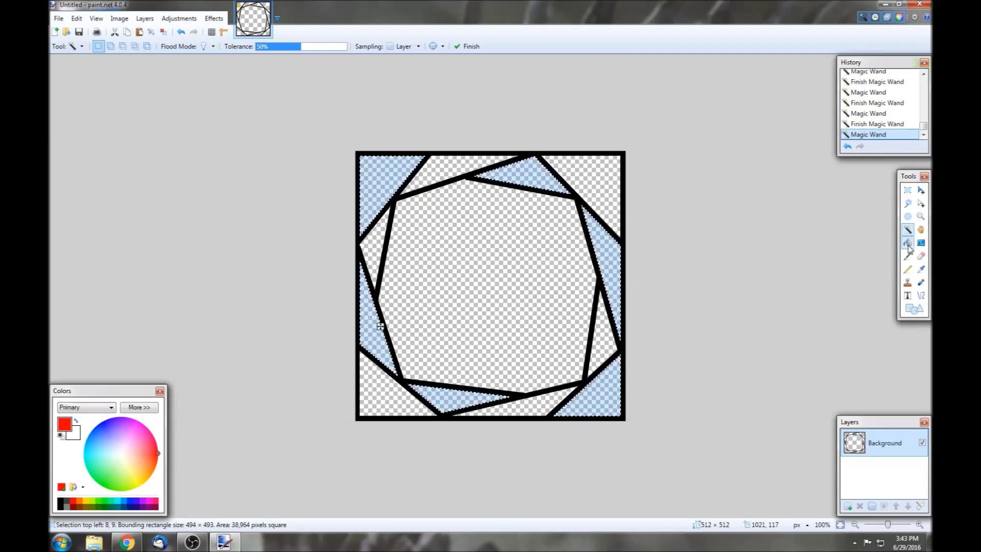
{"action": "left_click", "coordinate": [386, 177]}
{"action": "left_click", "coordinate": [514, 175]}
{"action": "left_click", "coordinate": [611, 269]}
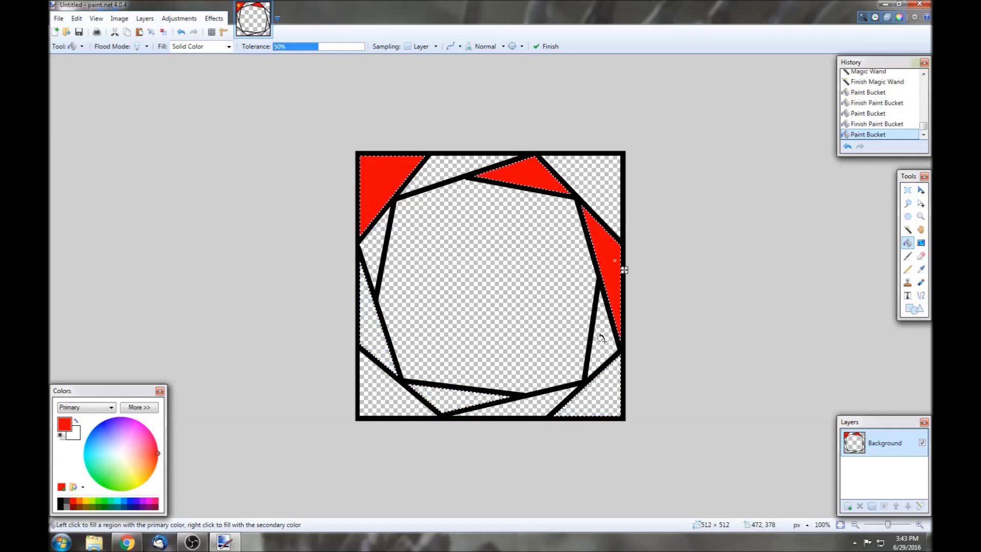
{"action": "left_click", "coordinate": [603, 399]}
{"action": "left_click", "coordinate": [451, 395]}
{"action": "left_click", "coordinate": [372, 334]}
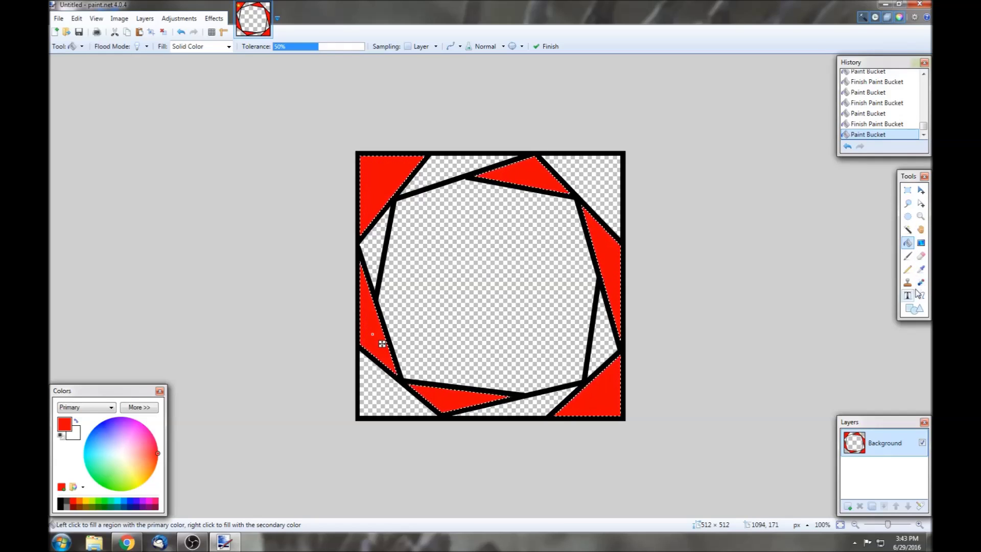
Magic Wand-select the remaining empty triangular gaps
{"action": "left_click", "coordinate": [907, 230]}
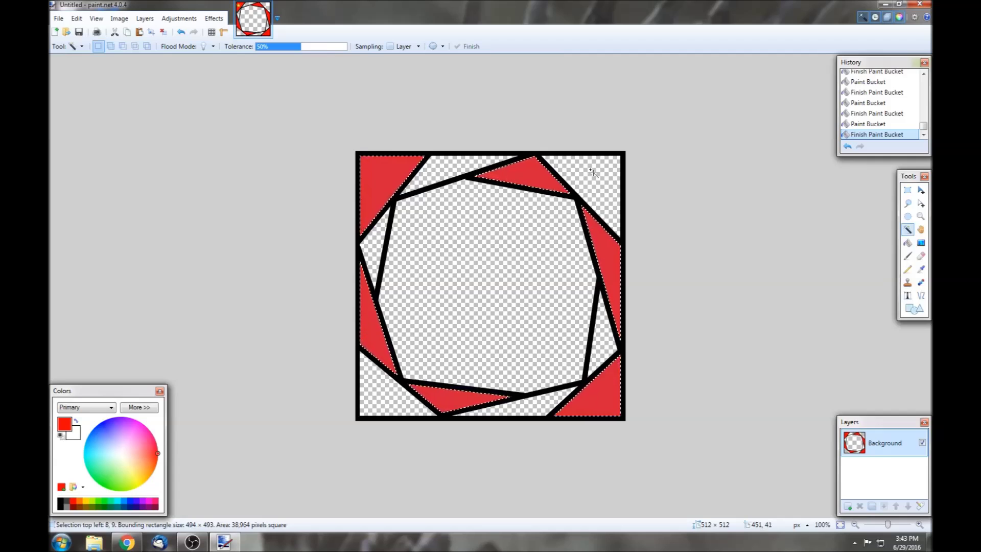
{"action": "left_click", "coordinate": [597, 174]}
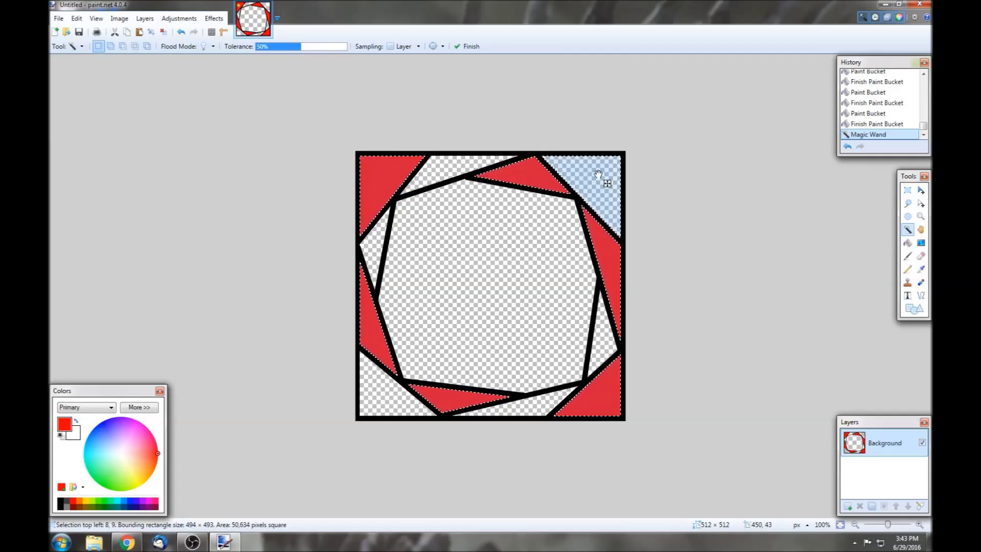
{"action": "left_click", "coordinate": [436, 168], "text": "ctrl"}
{"action": "left_click", "coordinate": [378, 244], "text": "ctrl"}
{"action": "left_click", "coordinate": [383, 390], "text": "ctrl"}
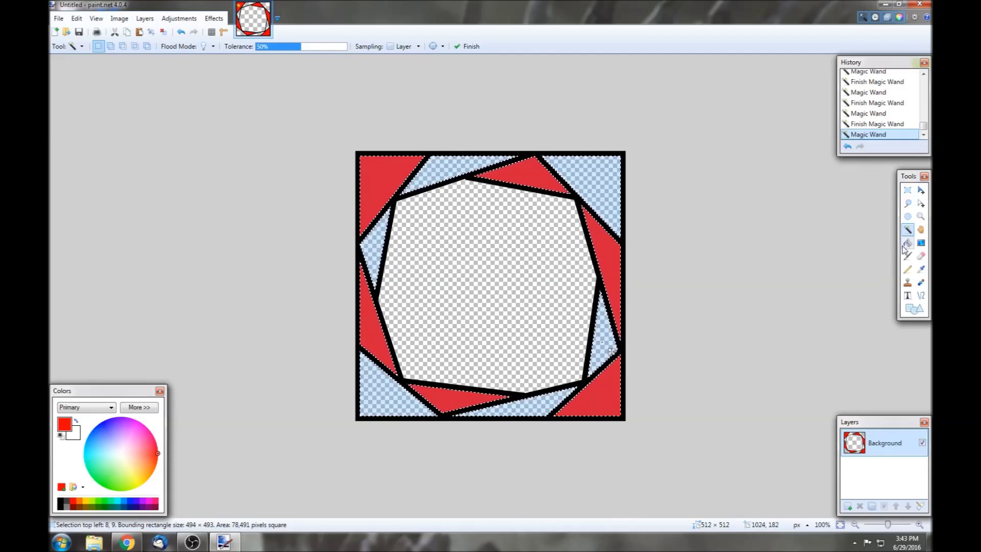
Fill the bottom-left gap and set the secondary colour to near-white FFFCFE
{"action": "left_click", "coordinate": [908, 243]}
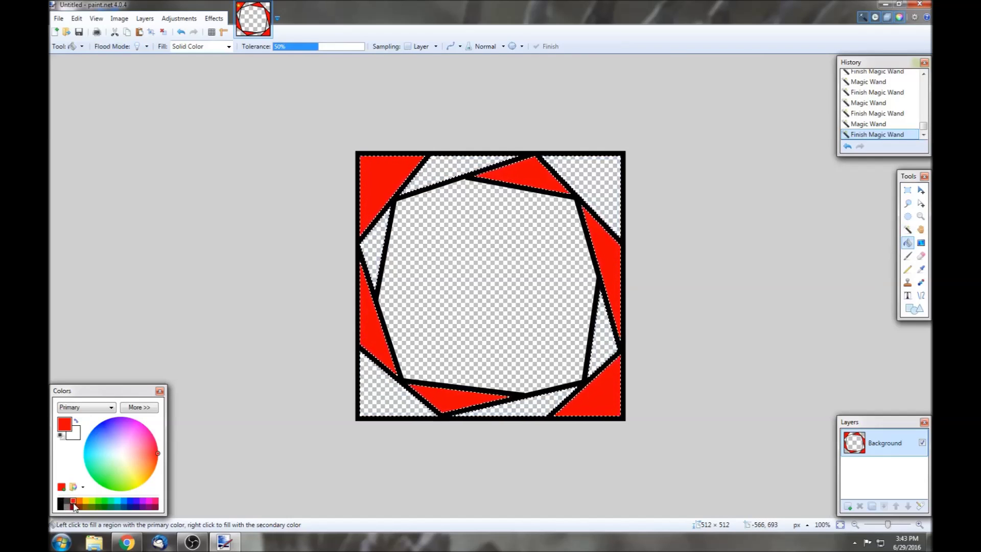
{"action": "left_click", "coordinate": [75, 435]}
{"action": "left_click", "coordinate": [381, 384]}
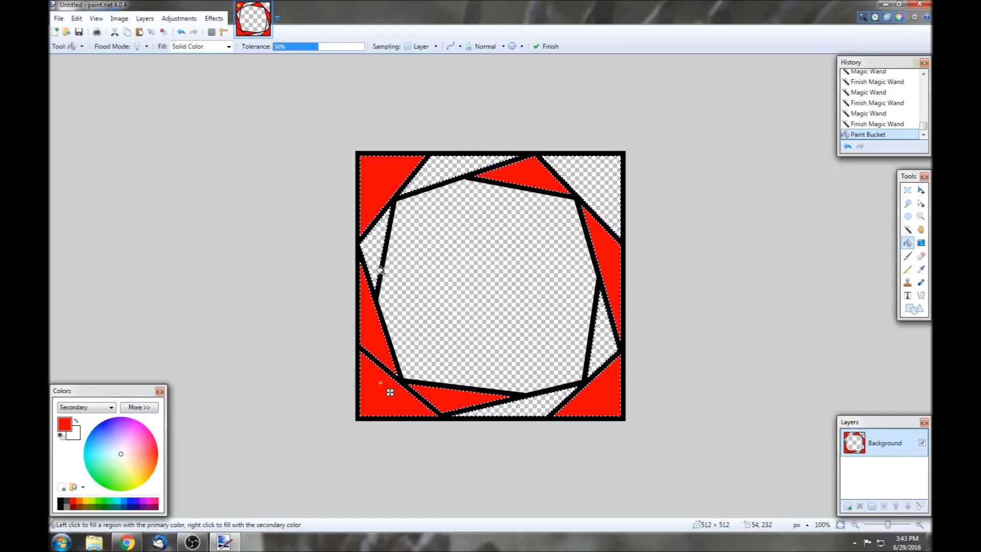
{"action": "left_click", "coordinate": [123, 455]}
{"action": "left_click", "coordinate": [136, 407]}
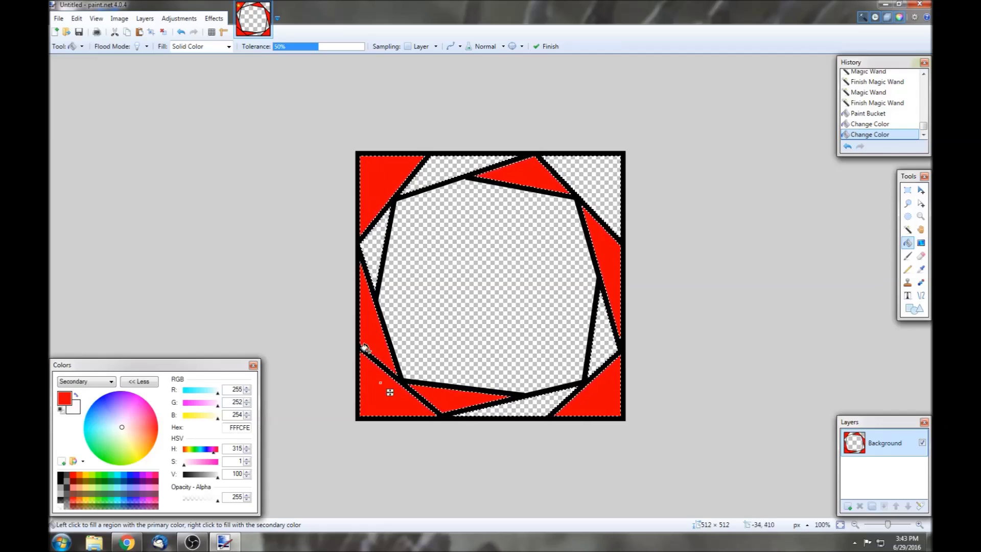
Set the primary colour to near white and fill the left, top-centre and top-right gaps
{"action": "mouse_move", "coordinate": [122, 429]}
{"action": "left_mouse_down"}
{"action": "mouse_move", "coordinate": [162, 427]}
{"action": "mouse_move", "coordinate": [95, 437]}
{"action": "mouse_move", "coordinate": [120, 429]}
{"action": "left_mouse_up"}
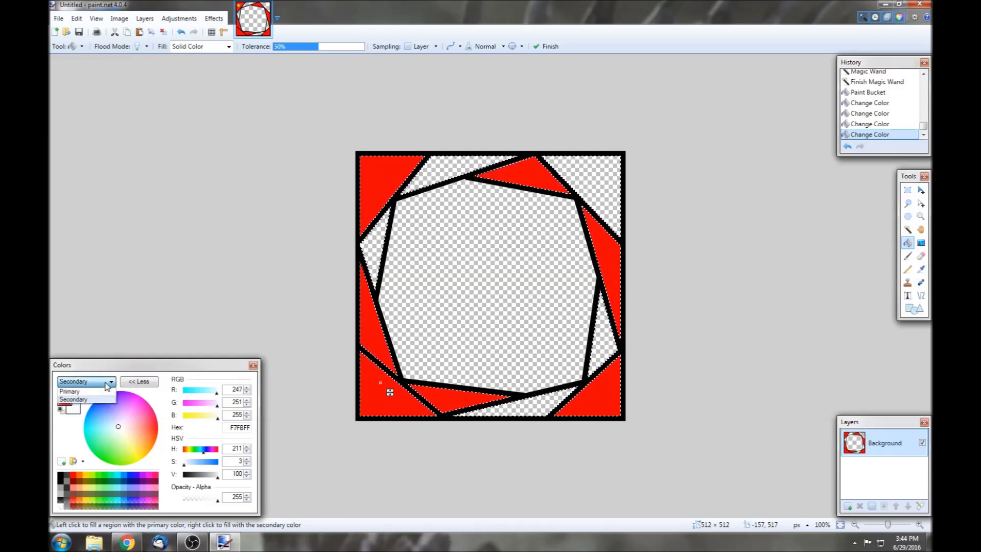
{"action": "left_click", "coordinate": [63, 404]}
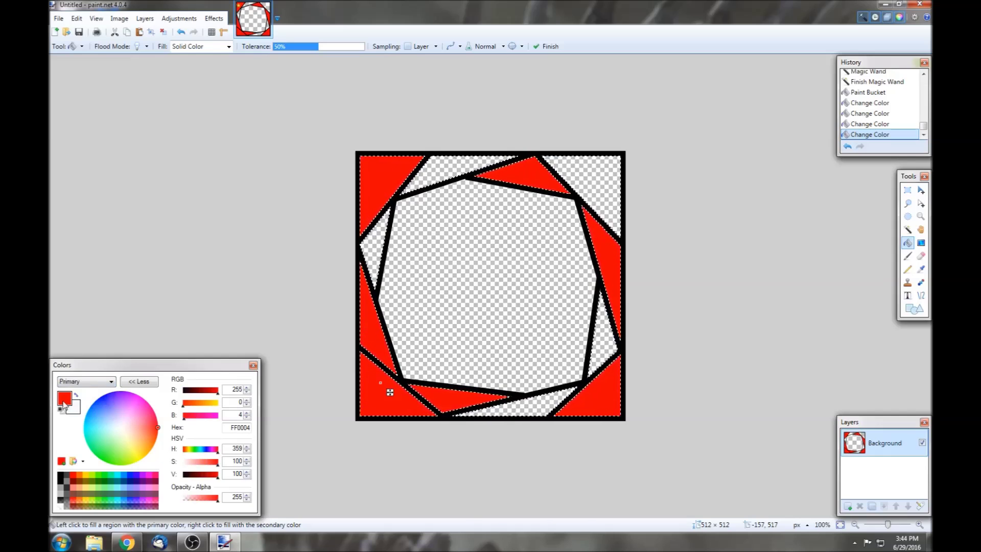
{"action": "left_click_drag", "start_coordinate": [124, 425], "coordinate": [121, 428]}
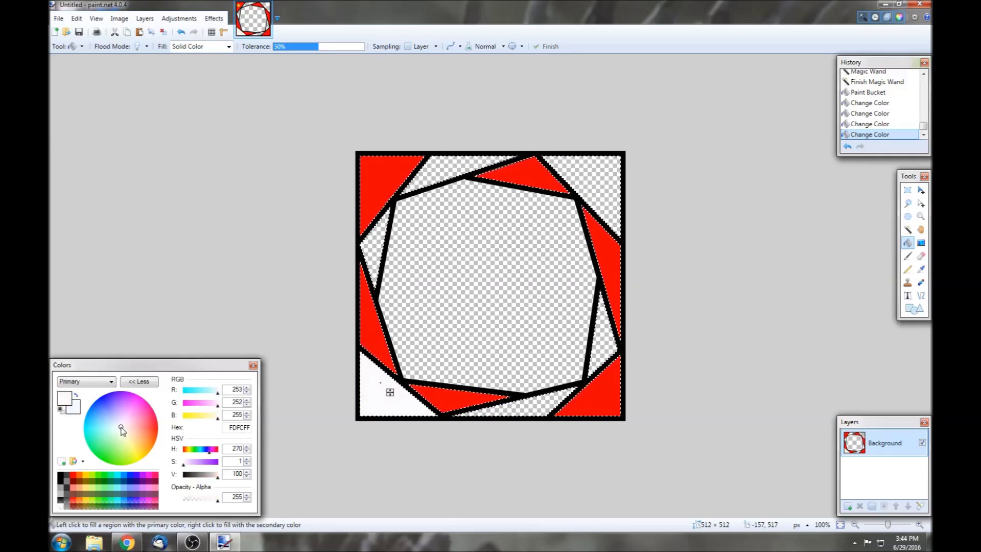
{"action": "left_click", "coordinate": [375, 249]}
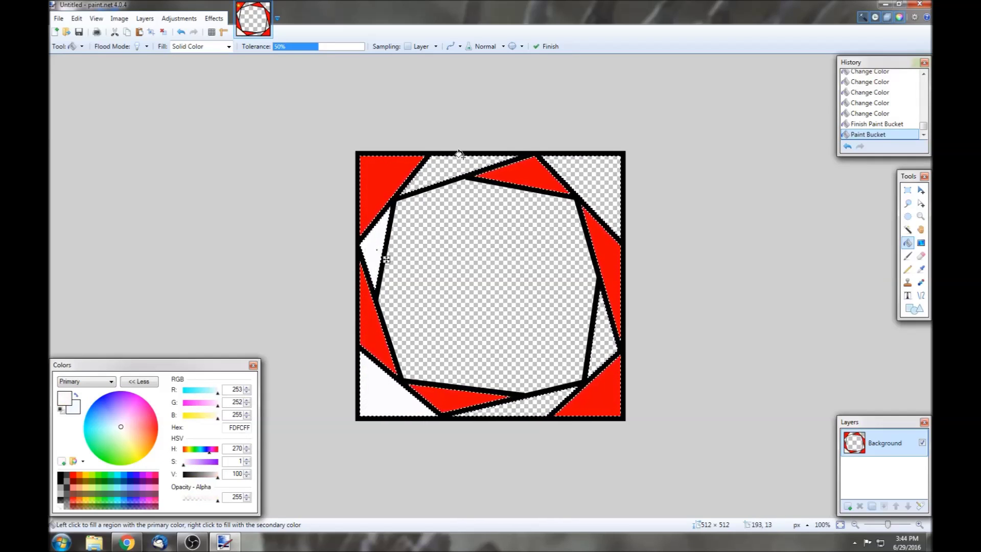
{"action": "left_click", "coordinate": [449, 167]}
{"action": "left_click", "coordinate": [592, 174]}
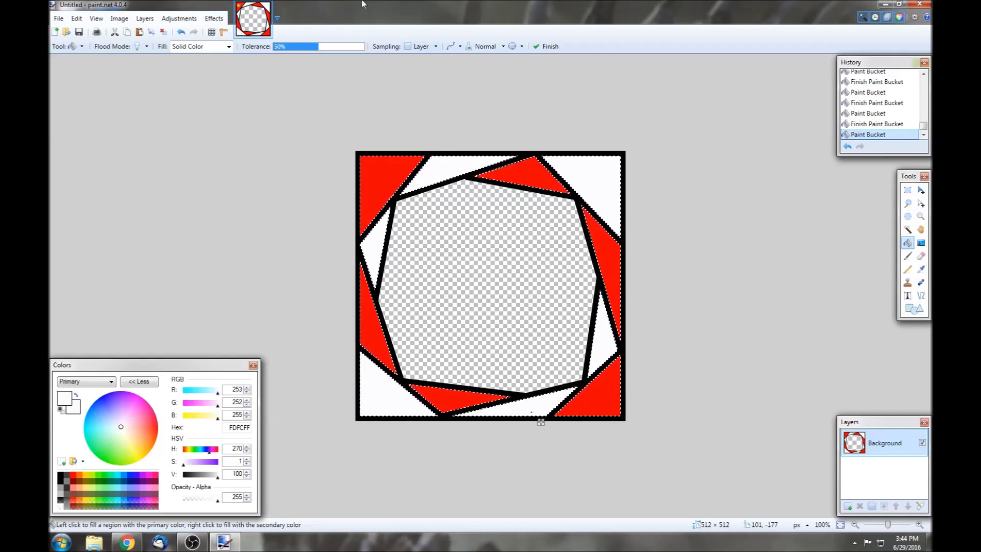
{"action": "left_click", "coordinate": [215, 19]}
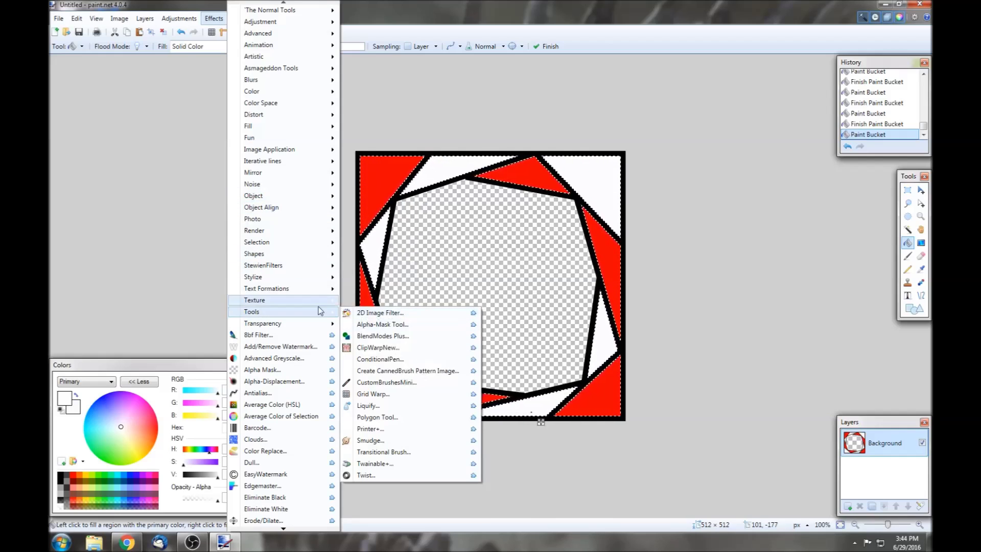
Apply Bevel Selection to the triangles with depth 13 and strength 0.49
{"action": "mouse_move", "coordinate": [267, 245]}
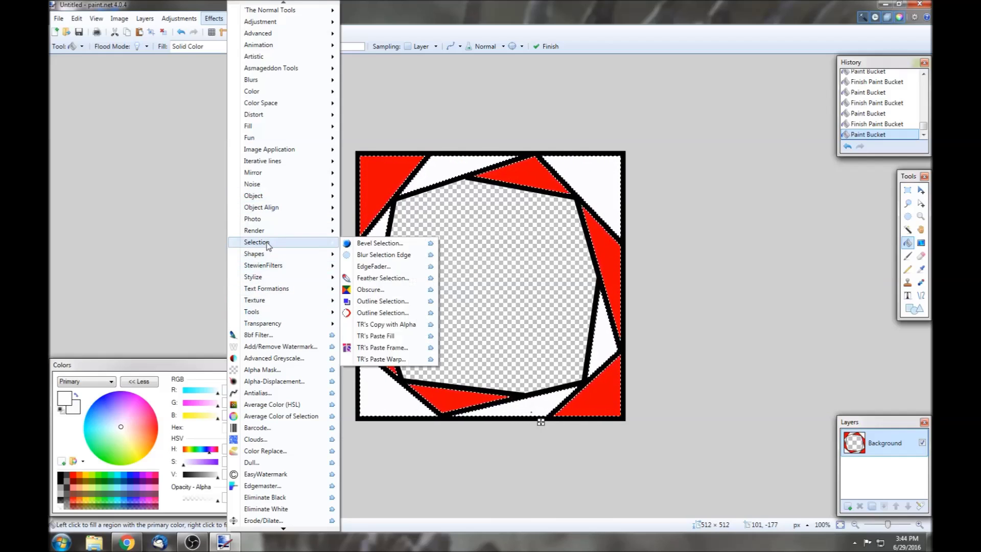
{"action": "left_click", "coordinate": [358, 243]}
{"action": "left_click_drag", "start_coordinate": [455, 149], "coordinate": [184, 104]}
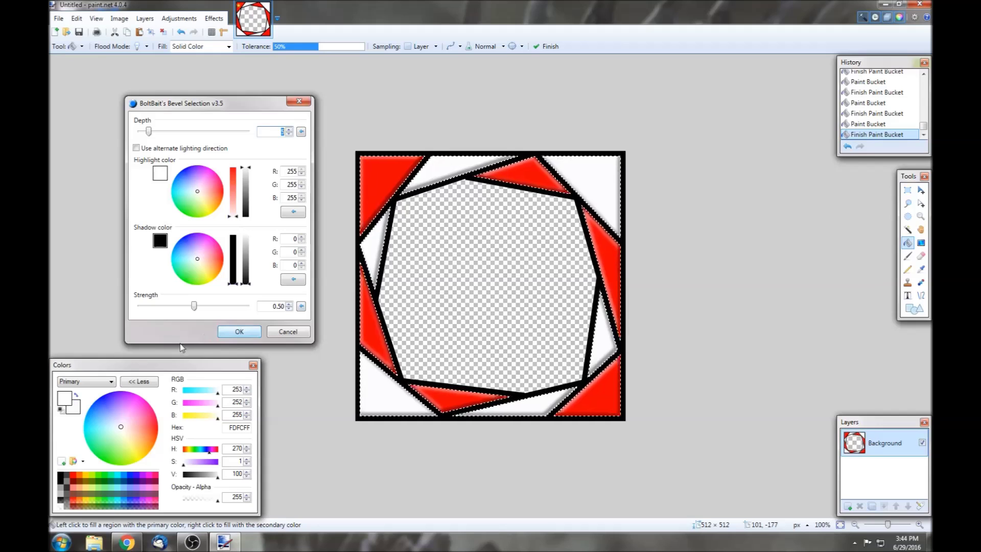
{"action": "mouse_move", "coordinate": [194, 305]}
{"action": "left_mouse_down"}
{"action": "mouse_move", "coordinate": [243, 306]}
{"action": "mouse_move", "coordinate": [113, 322]}
{"action": "mouse_move", "coordinate": [200, 312]}
{"action": "left_mouse_up"}
{"action": "left_click_drag", "start_coordinate": [149, 132], "coordinate": [166, 132]}
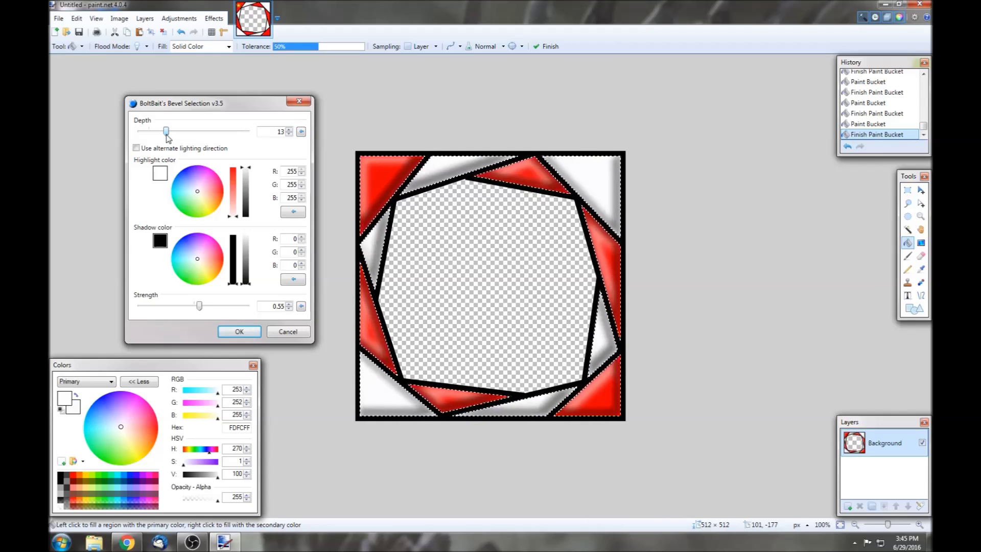
{"action": "mouse_move", "coordinate": [201, 307]}
{"action": "left_mouse_down"}
{"action": "mouse_move", "coordinate": [170, 308]}
{"action": "mouse_move", "coordinate": [212, 308]}
{"action": "mouse_move", "coordinate": [193, 308]}
{"action": "left_mouse_up"}
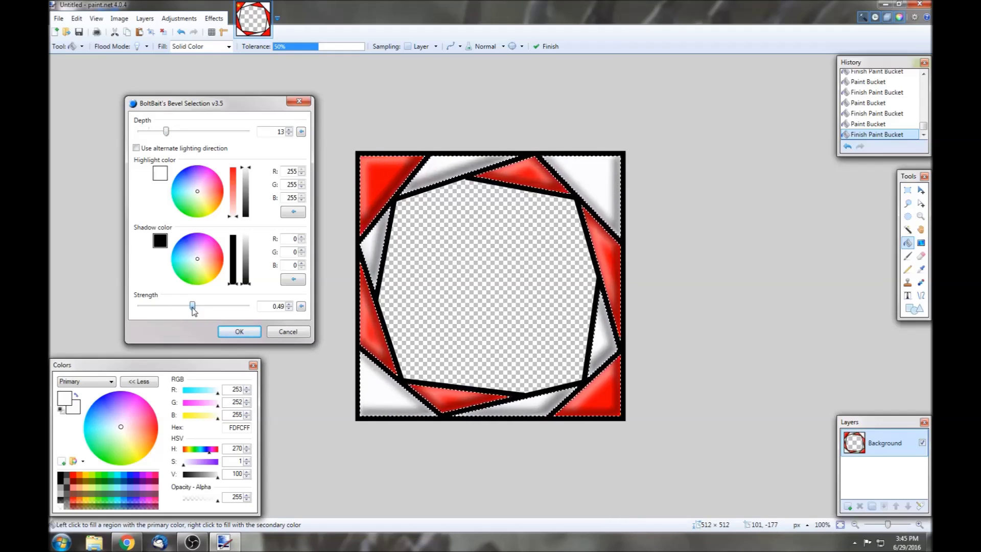
{"action": "left_click", "coordinate": [240, 331]}
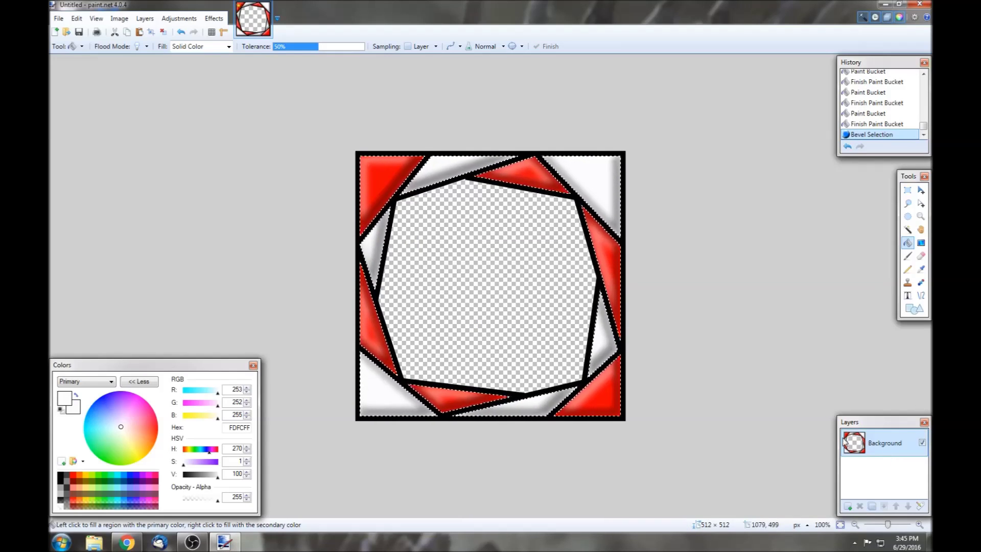
Deselect, add Layer 2 beneath Background, then add Layers 3, 4 and 5
{"action": "left_click", "coordinate": [907, 190]}
{"action": "left_click", "coordinate": [795, 198]}
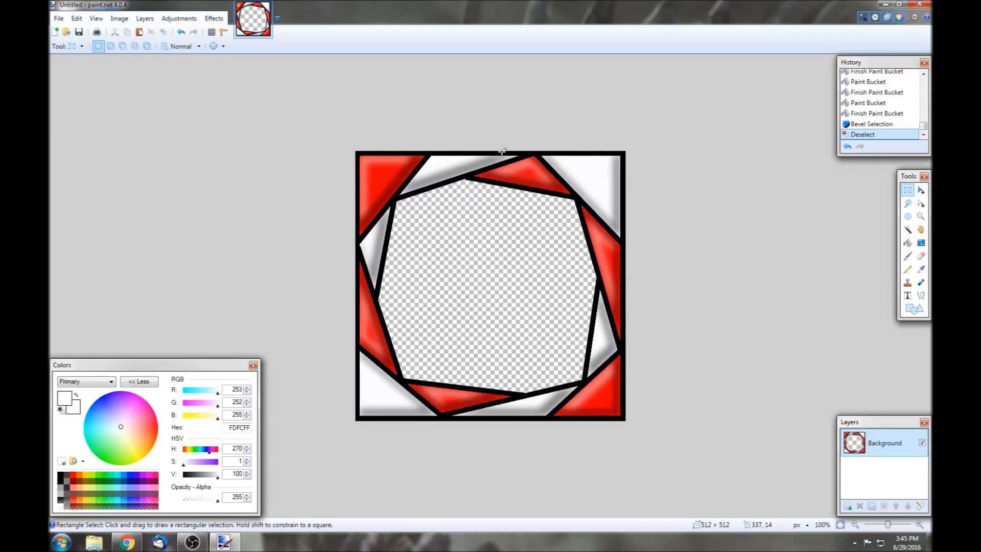
{"action": "left_click", "coordinate": [848, 506]}
{"action": "left_click_drag", "start_coordinate": [886, 481], "coordinate": [878, 444]}
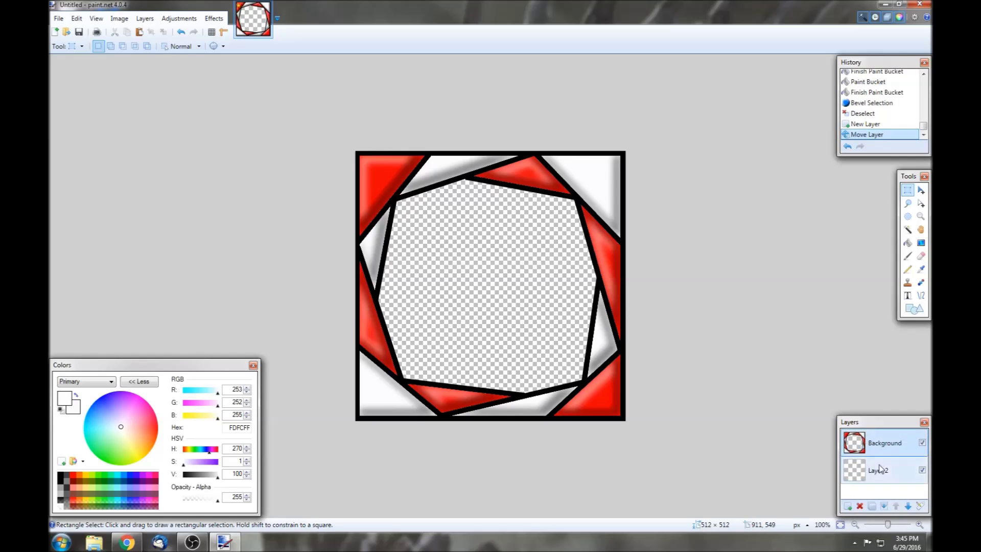
{"action": "left_click", "coordinate": [846, 508]}
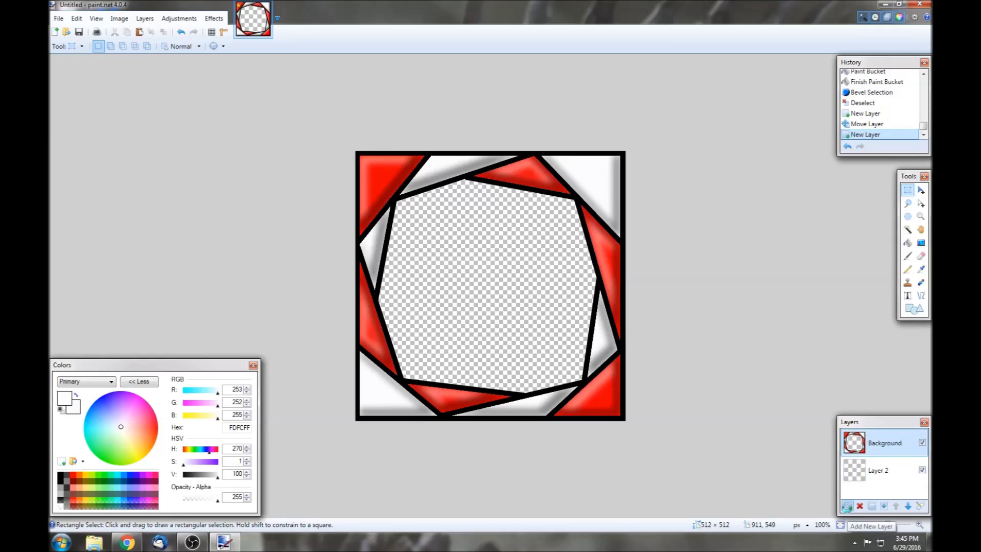
{"action": "left_click", "coordinate": [848, 507]}
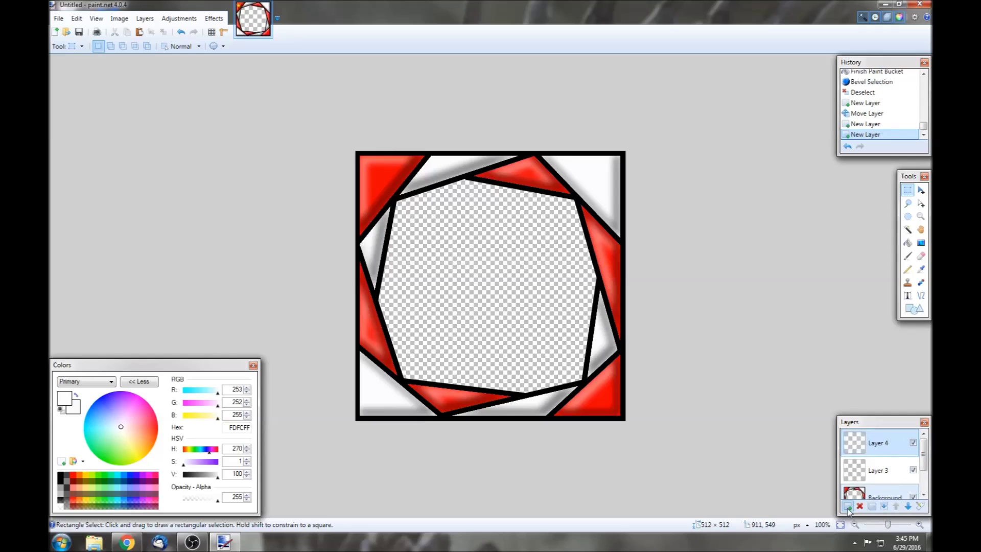
{"action": "left_click", "coordinate": [848, 507]}
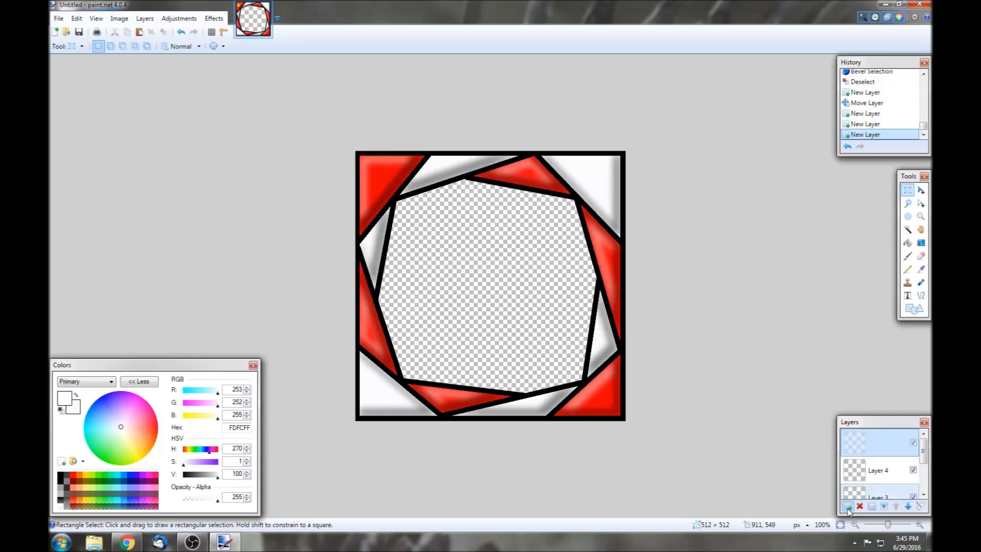
{"action": "scroll", "coordinate": [879, 465], "scroll_direction": "down", "scroll_amount": 3}
{"action": "scroll", "coordinate": [884, 458], "scroll_direction": "up", "scroll_amount": 3}
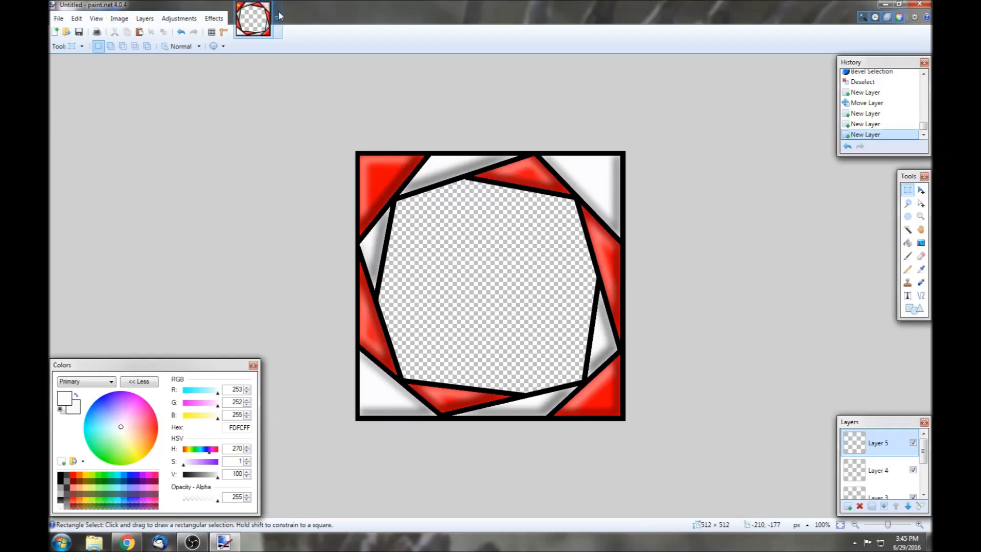
{"action": "left_click", "coordinate": [56, 22]}
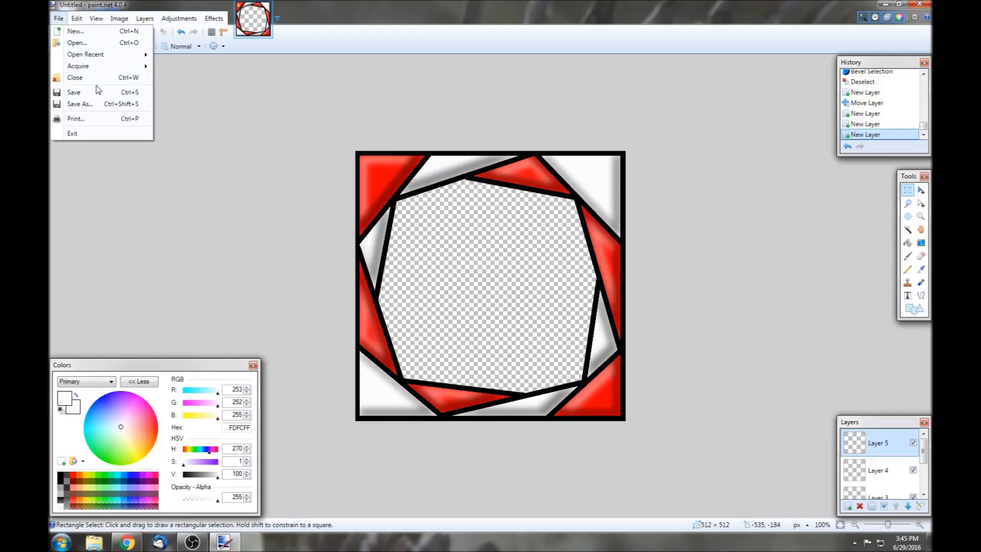
Browse to the icon kit's Icons folder in the Open dialog and look through the cube images
{"action": "left_click", "coordinate": [76, 43]}
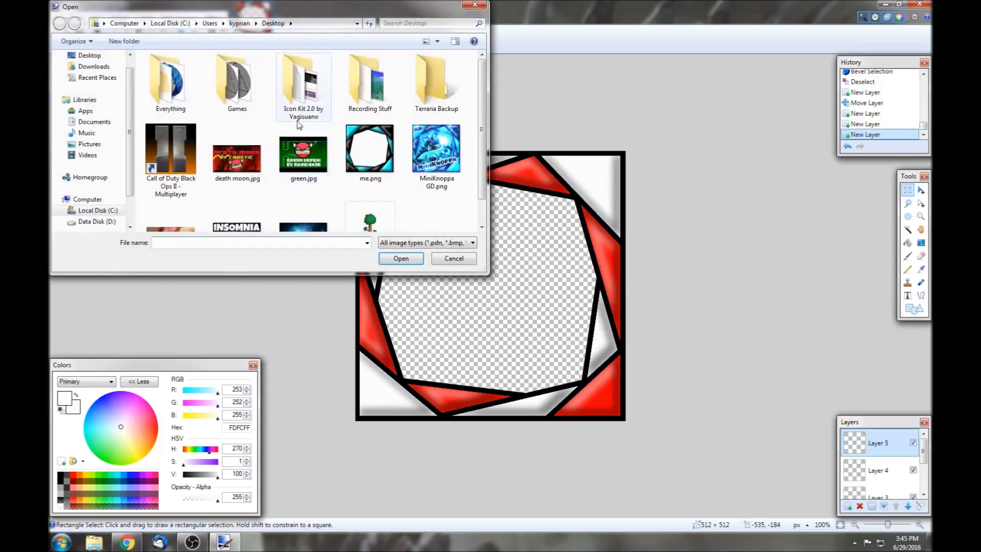
{"action": "double_click", "coordinate": [315, 91]}
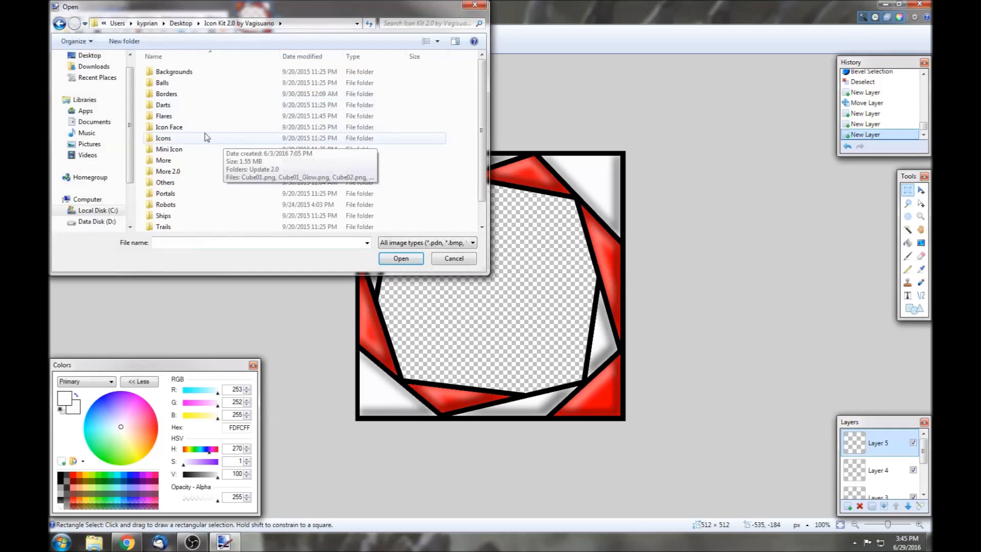
{"action": "left_click", "coordinate": [184, 140]}
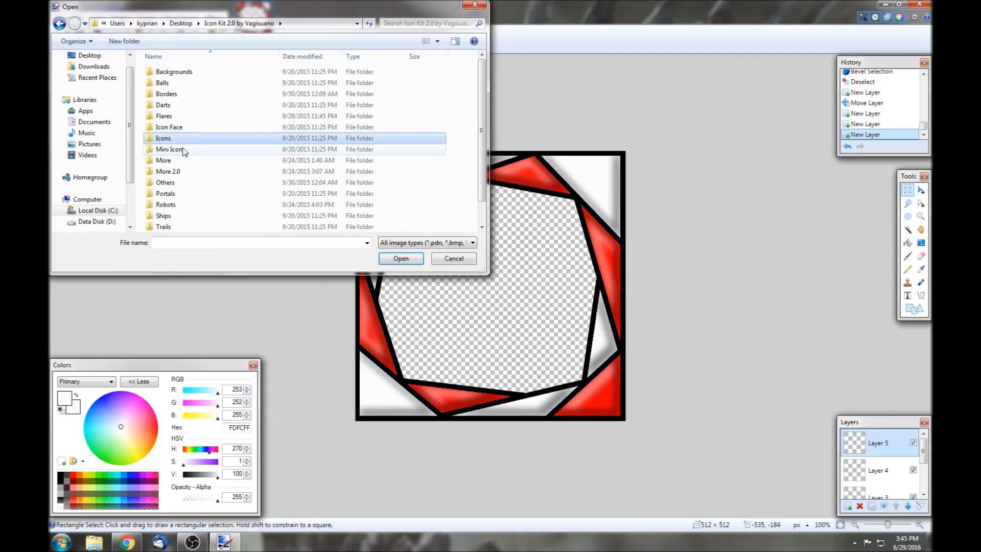
{"action": "double_click", "coordinate": [184, 140]}
{"action": "left_click", "coordinate": [294, 153]}
{"action": "scroll", "coordinate": [293, 149], "scroll_direction": "down", "scroll_amount": 3}
{"action": "scroll", "coordinate": [292, 149], "scroll_direction": "up", "scroll_amount": 3}
{"action": "scroll", "coordinate": [271, 148], "scroll_direction": "down", "scroll_amount": 6}
{"action": "scroll", "coordinate": [265, 150], "scroll_direction": "down", "scroll_amount": 6}
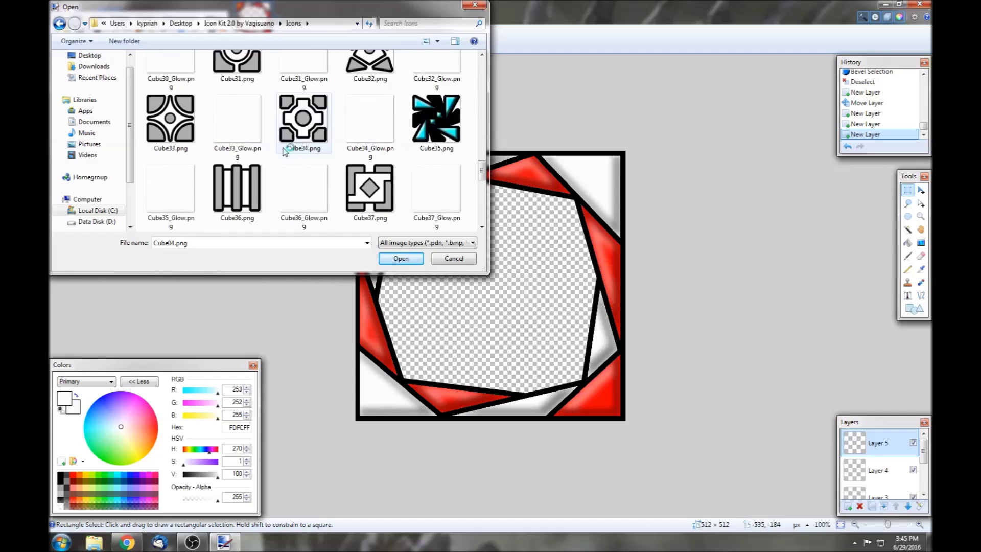
{"action": "scroll", "coordinate": [394, 159], "scroll_direction": "down", "scroll_amount": 6}
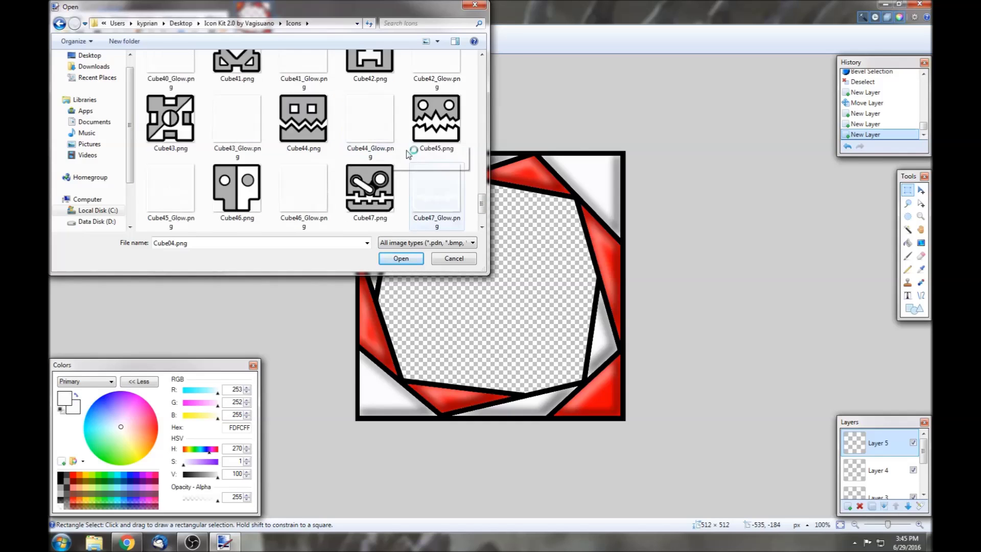
{"action": "scroll", "coordinate": [271, 111], "scroll_direction": "up", "scroll_amount": 15}
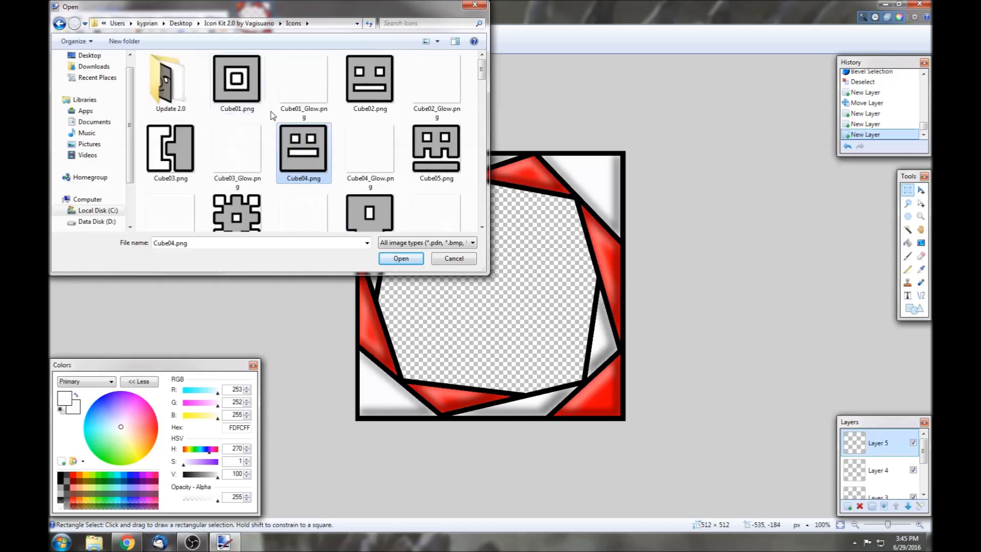
Check the Update 2.0 folder, return to Icons, and open Cube30.png
{"action": "double_click", "coordinate": [172, 77]}
{"action": "scroll", "coordinate": [306, 108], "scroll_direction": "down", "scroll_amount": 3}
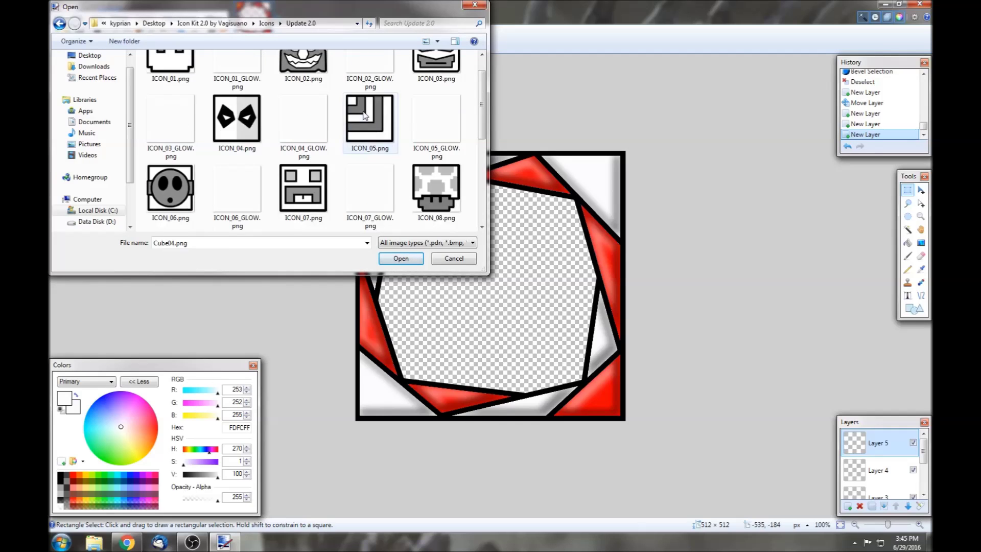
{"action": "scroll", "coordinate": [423, 156], "scroll_direction": "down", "scroll_amount": 1}
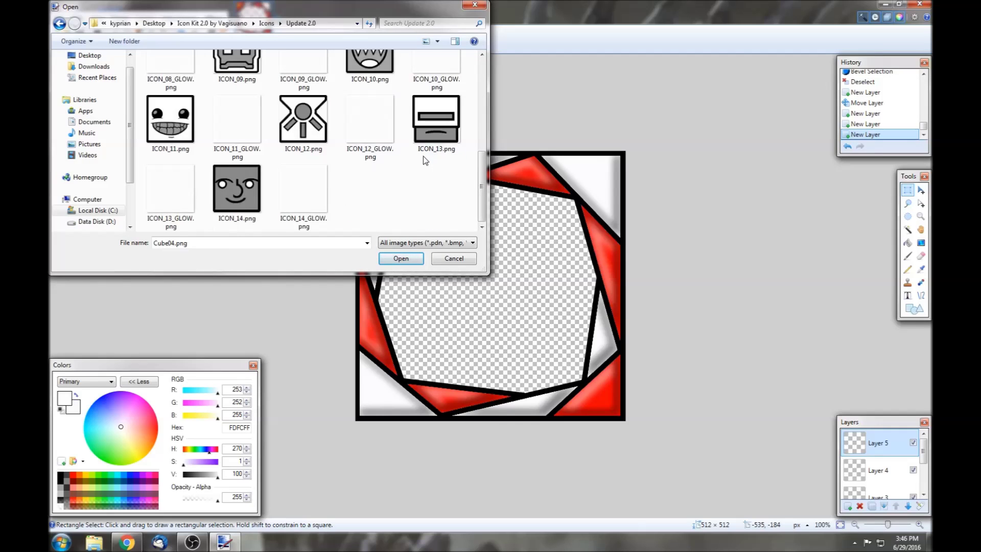
{"action": "scroll", "coordinate": [423, 156], "scroll_direction": "up", "scroll_amount": 2}
{"action": "scroll", "coordinate": [423, 156], "scroll_direction": "up", "scroll_amount": 2}
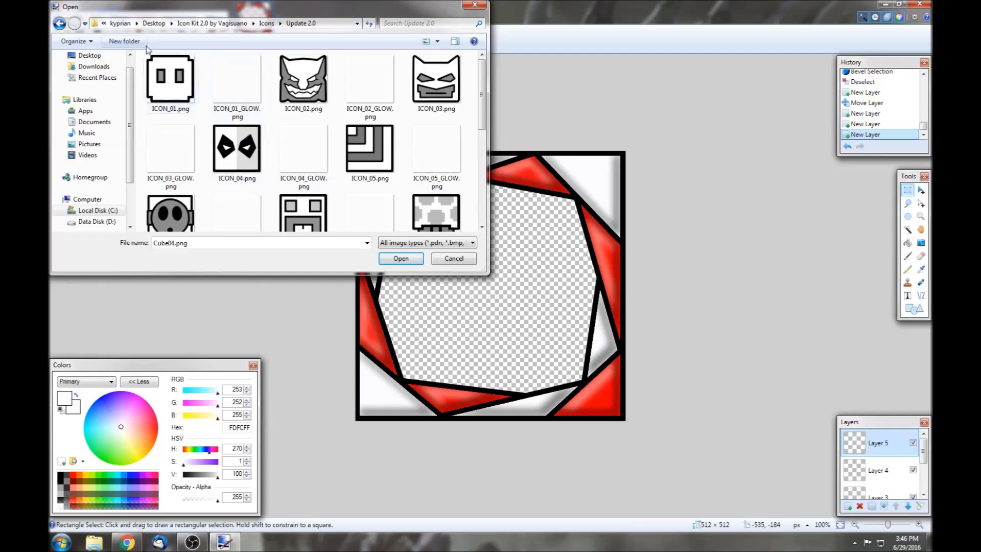
{"action": "left_click", "coordinate": [59, 23]}
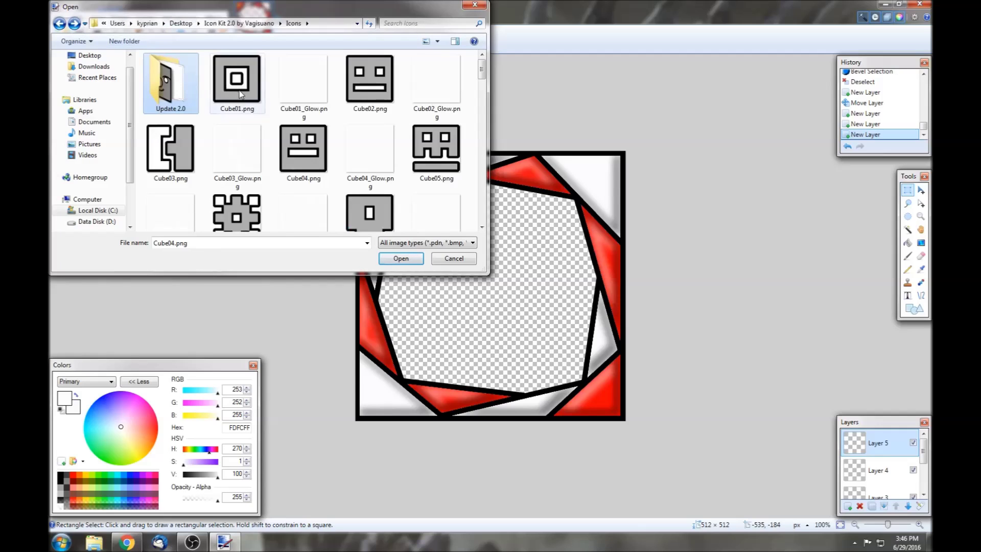
{"action": "left_click", "coordinate": [375, 125]}
{"action": "scroll", "coordinate": [378, 128], "scroll_direction": "down", "scroll_amount": 5}
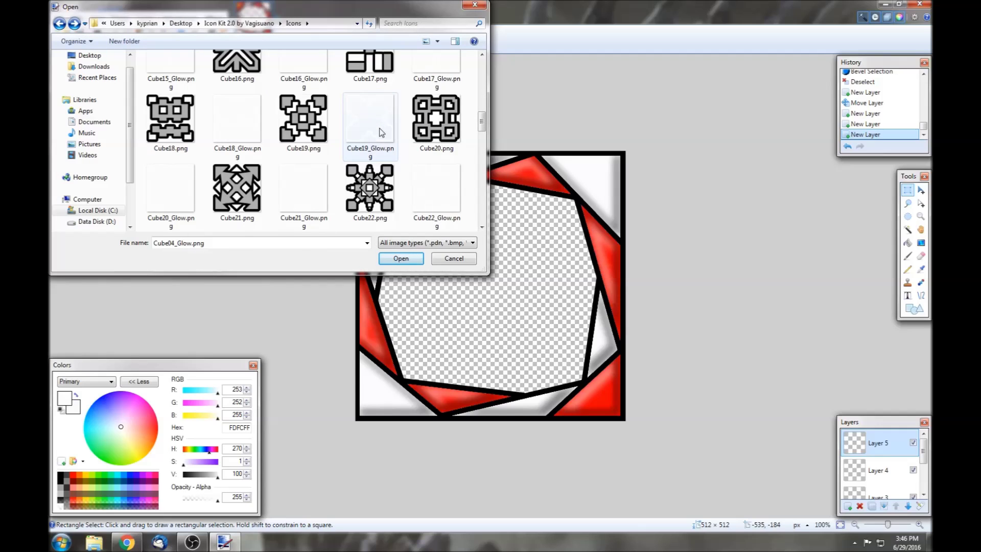
{"action": "scroll", "coordinate": [382, 144], "scroll_direction": "down", "scroll_amount": 2}
{"action": "scroll", "coordinate": [373, 176], "scroll_direction": "down", "scroll_amount": 3}
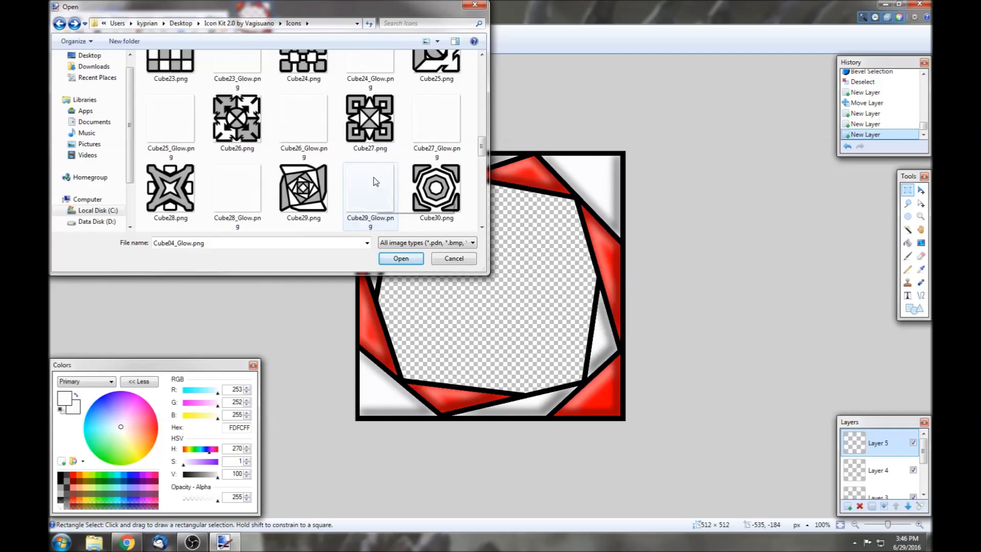
{"action": "double_click", "coordinate": [437, 130]}
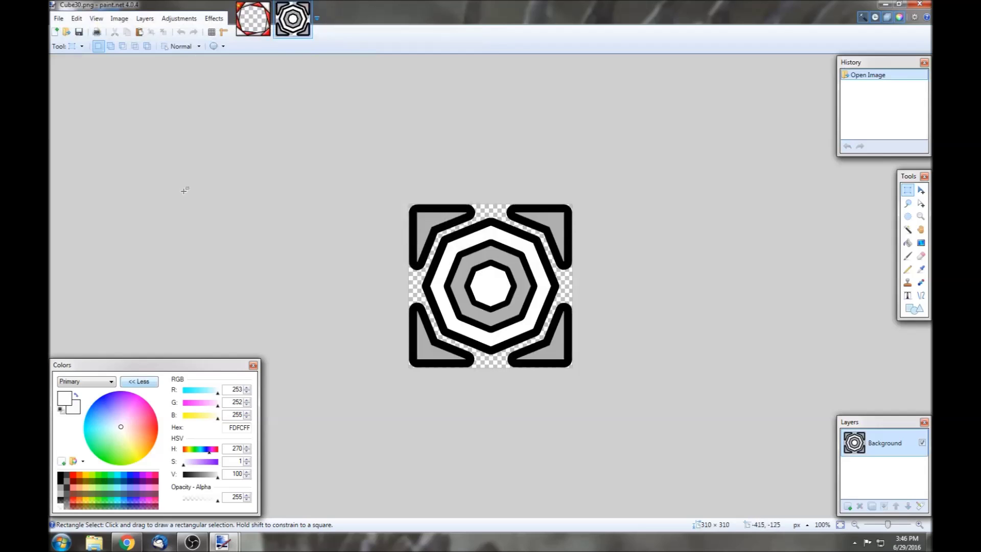
Set the primary colour to red and erase the cube's grey right corners and inner ring
{"action": "left_click", "coordinate": [253, 19]}
{"action": "left_click", "coordinate": [293, 19]}
{"action": "left_click", "coordinate": [73, 475]}
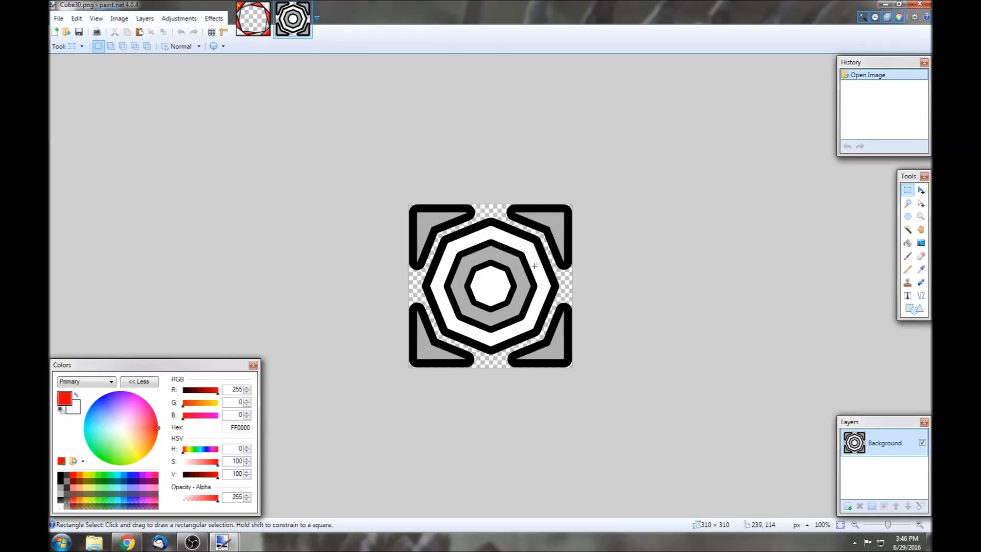
{"action": "left_click", "coordinate": [909, 231]}
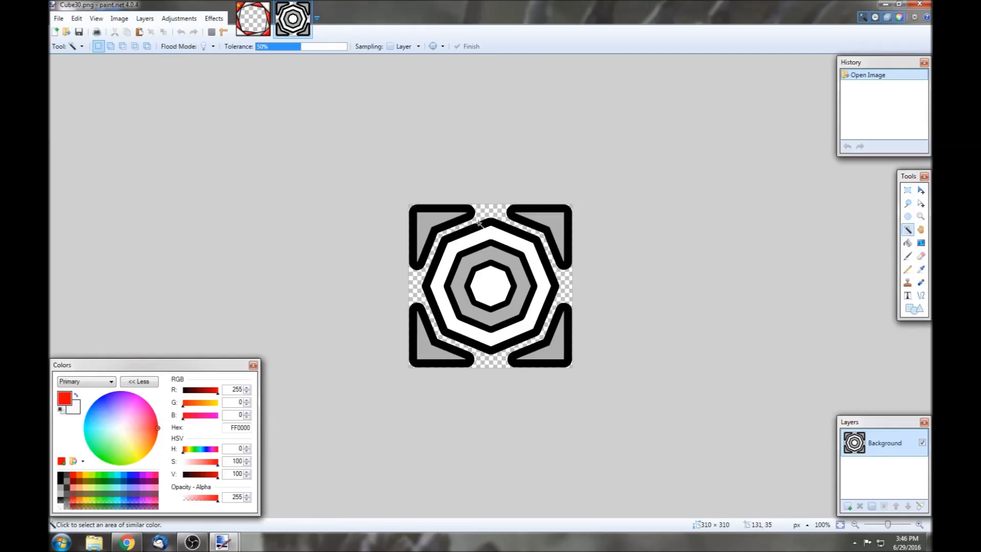
{"action": "left_click", "coordinate": [542, 214]}
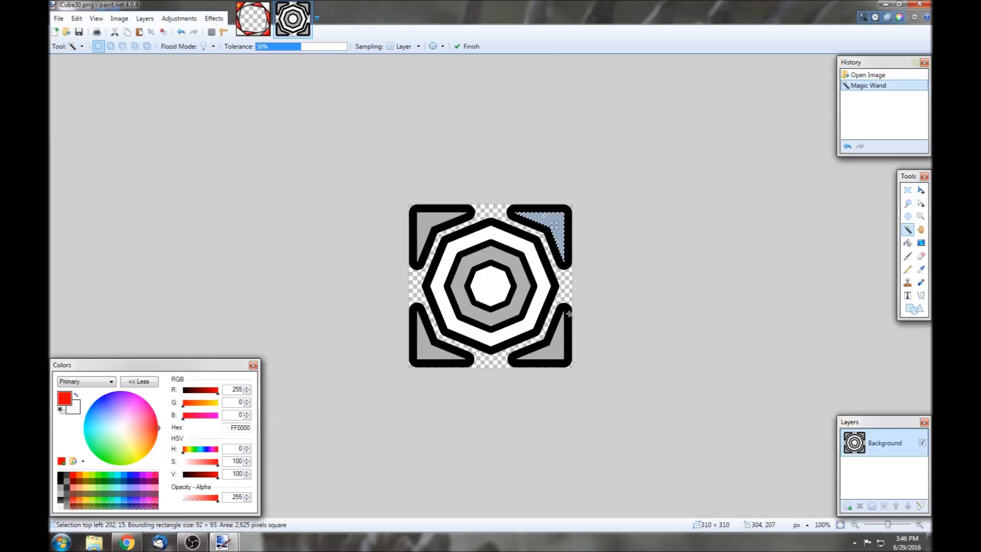
{"action": "key", "text": "Delete"}
{"action": "left_click", "coordinate": [558, 340]}
{"action": "key", "text": "Delete"}
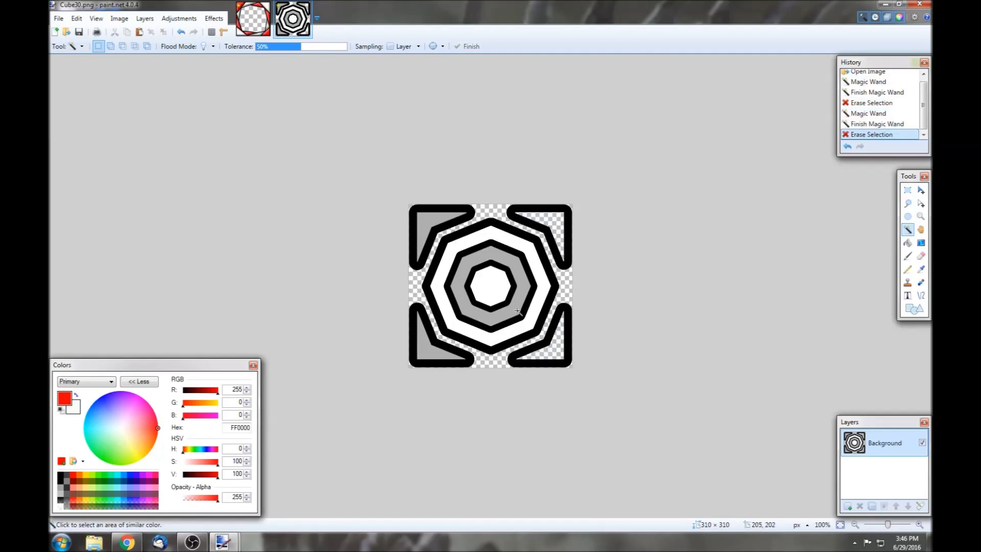
{"action": "left_click", "coordinate": [518, 312]}
{"action": "key", "text": "Delete"}
Erase the grey left corners, the white ring and the white centre octagon
{"action": "left_click", "coordinate": [429, 219]}
{"action": "key", "text": "Delete"}
{"action": "left_click", "coordinate": [428, 350]}
{"action": "key", "text": "Delete"}
{"action": "left_click", "coordinate": [453, 314]}
{"action": "key", "text": "Delete"}
{"action": "left_click", "coordinate": [497, 290]}
{"action": "key", "text": "Delete"}
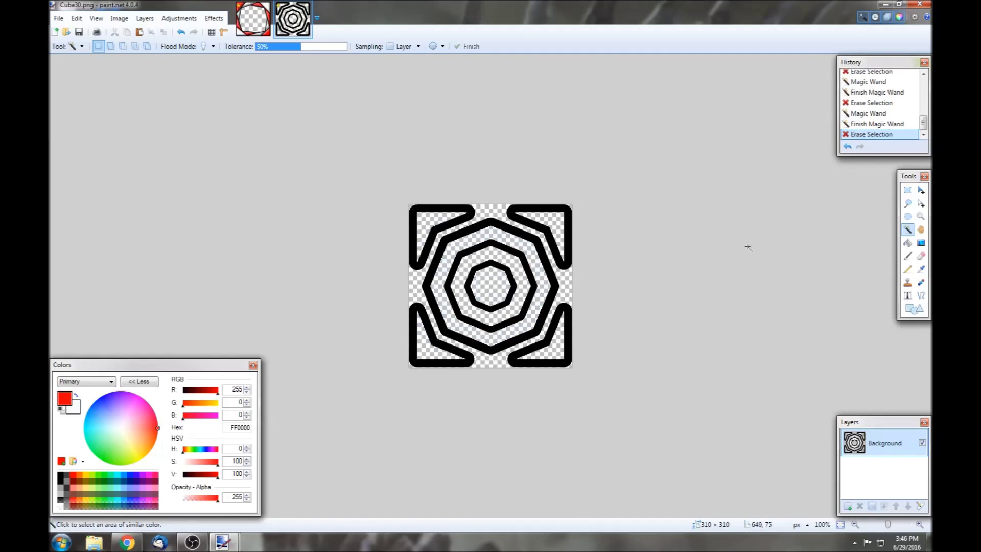
Reselect the four emptied corners and the ring between the inner and middle octagons
{"action": "left_click", "coordinate": [558, 217]}
{"action": "left_click", "coordinate": [432, 217], "text": "ctrl"}
{"action": "left_click", "coordinate": [424, 354], "text": "ctrl"}
{"action": "left_click", "coordinate": [532, 354], "text": "ctrl"}
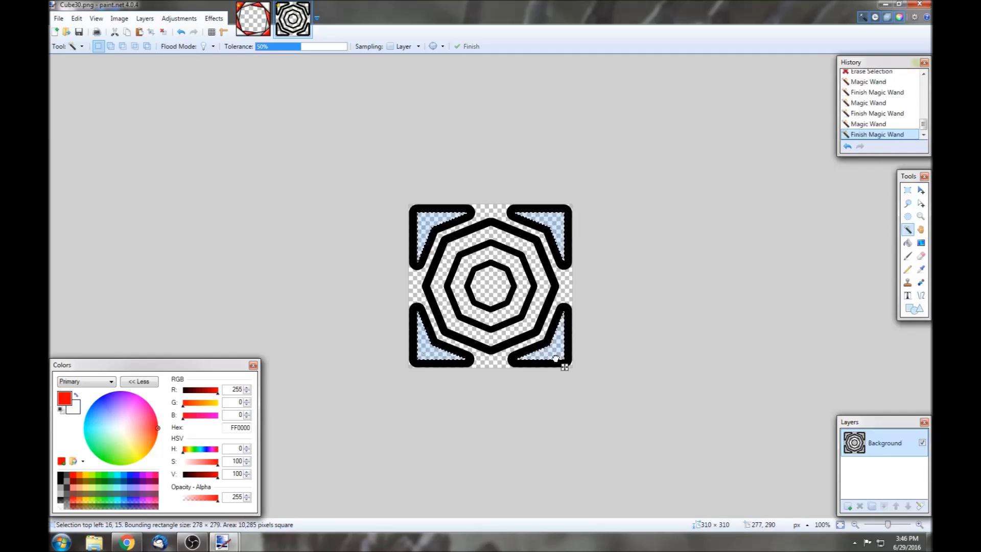
{"action": "left_click", "coordinate": [468, 309], "text": "ctrl"}
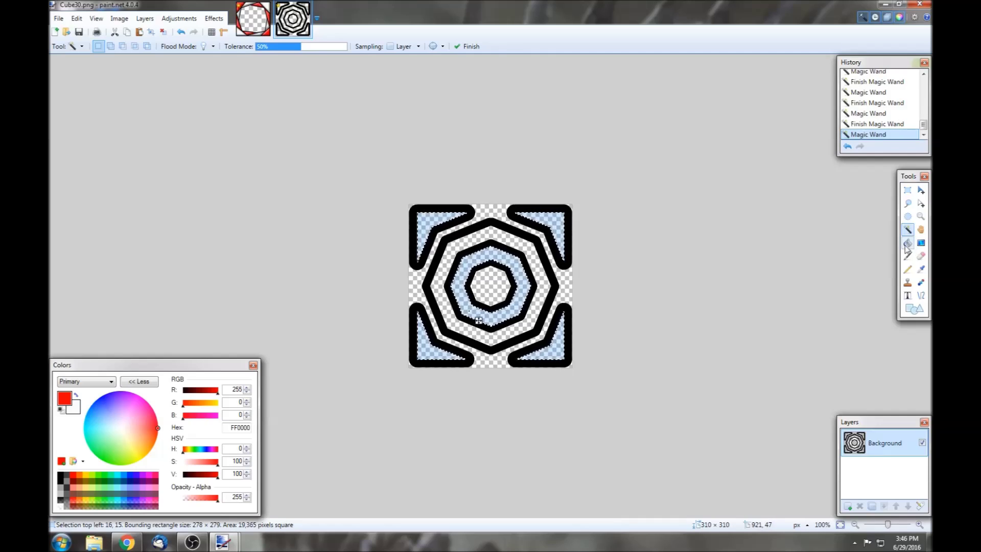
Fill the top-left, top-right and bottom-right corners and the middle ring red
{"action": "left_click", "coordinate": [908, 242]}
{"action": "left_click", "coordinate": [437, 220]}
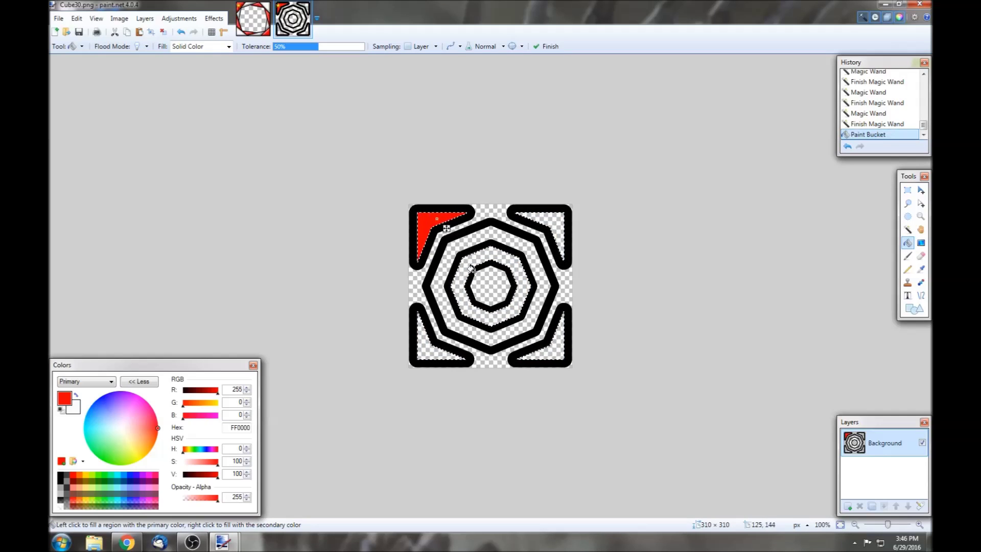
{"action": "left_click", "coordinate": [458, 286]}
{"action": "left_click", "coordinate": [563, 223]}
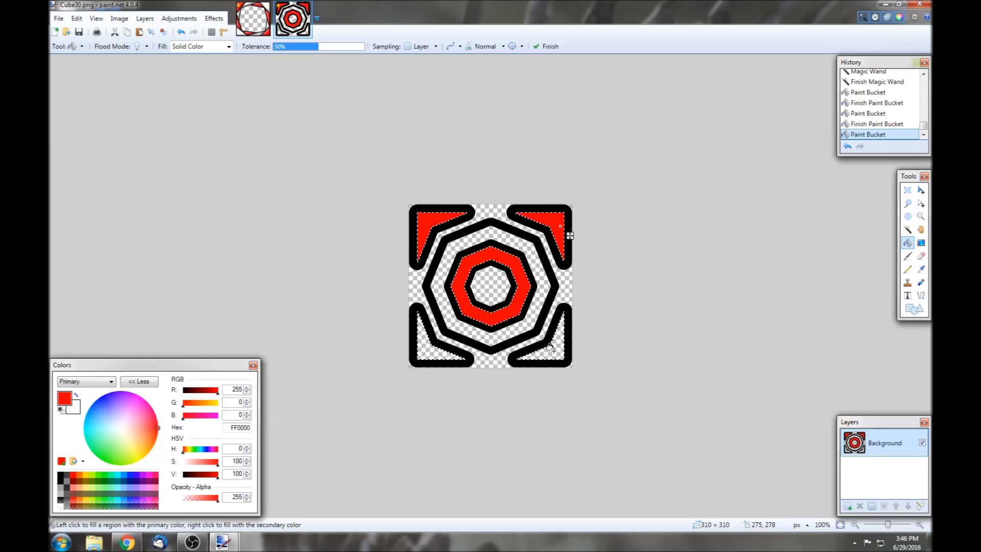
{"action": "left_click", "coordinate": [554, 351]}
Magic Wand the centre and the checkered ring between the black octagons
{"action": "left_click", "coordinate": [908, 230]}
{"action": "left_click", "coordinate": [544, 279], "text": "ctrl"}
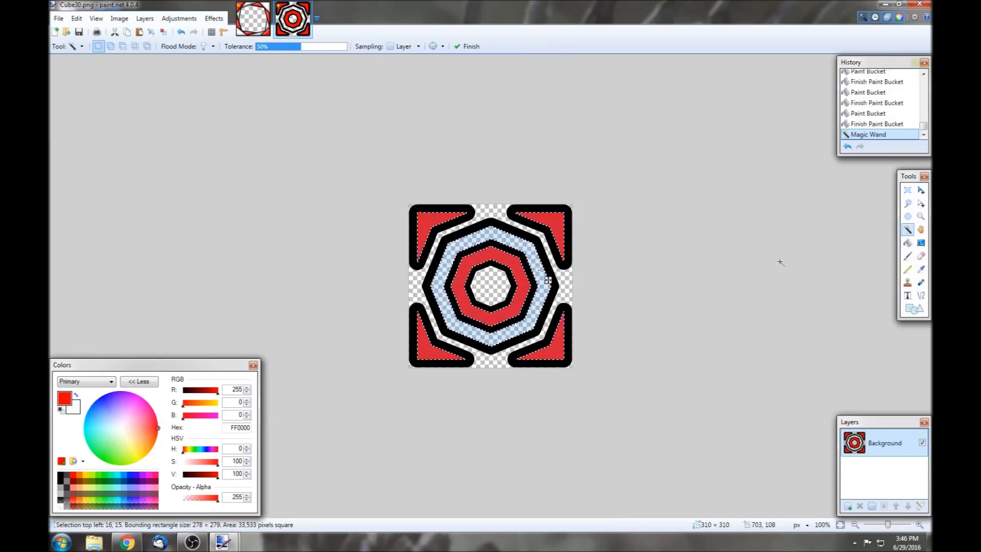
{"action": "left_click", "coordinate": [908, 243]}
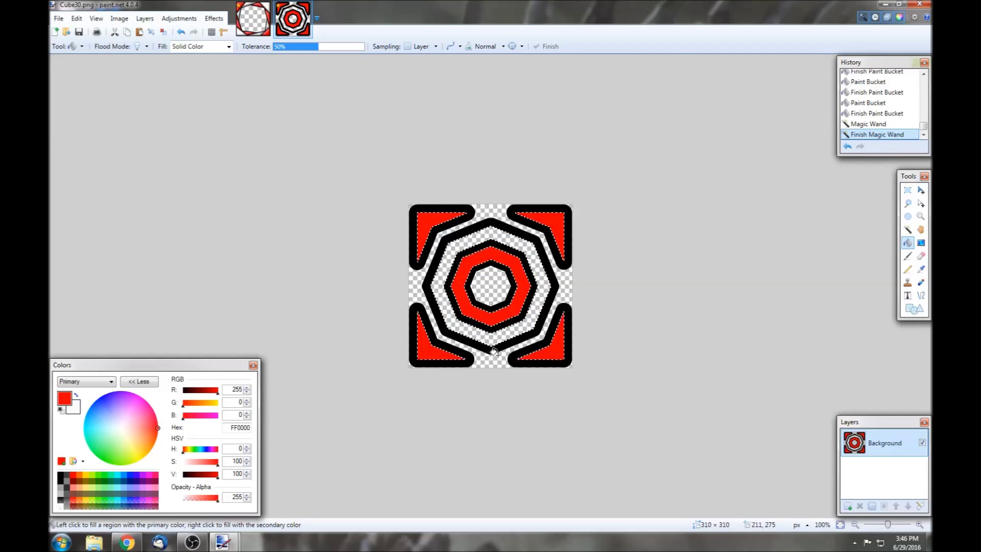
{"action": "left_click", "coordinate": [908, 230]}
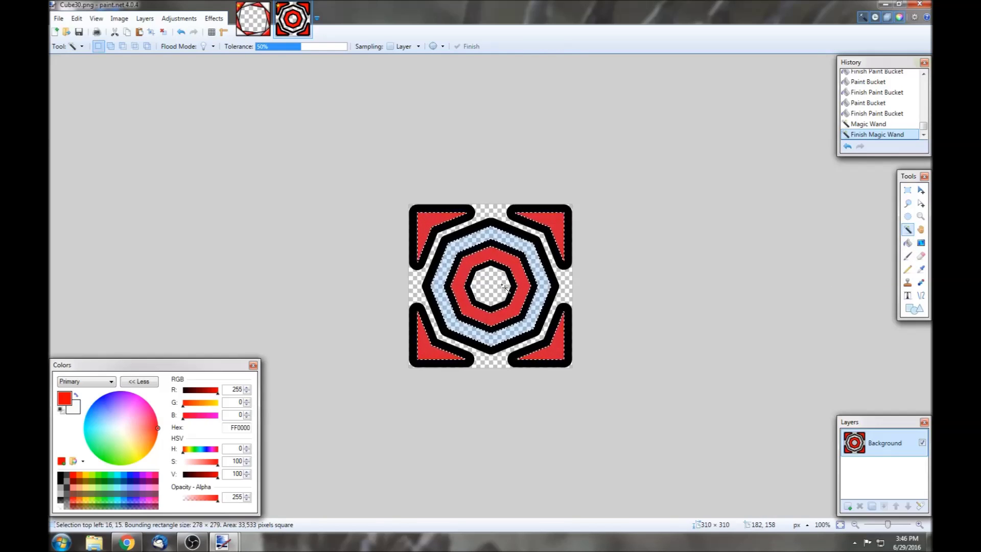
{"action": "left_click", "coordinate": [505, 288], "text": "ctrl"}
{"action": "left_click", "coordinate": [908, 243]}
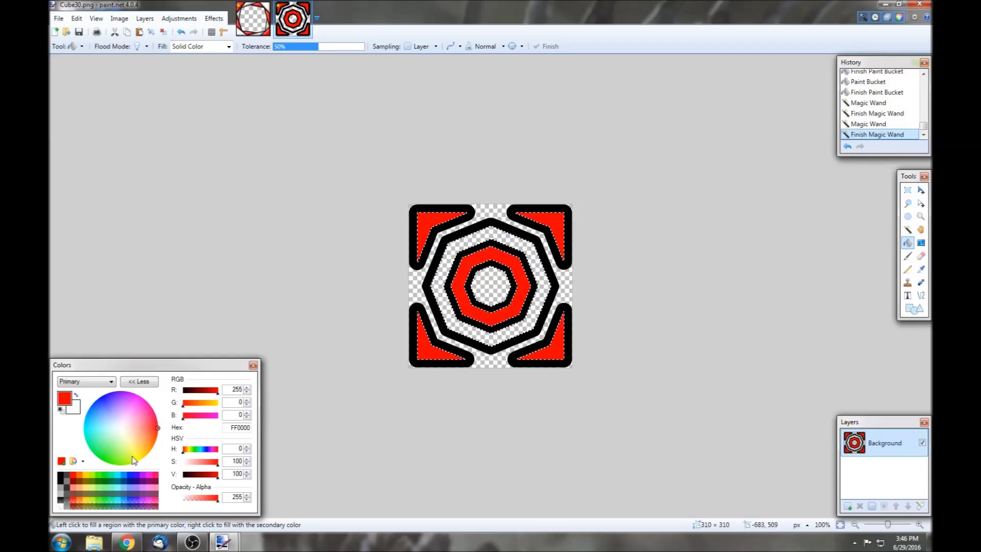
Set the primary colour to pure white and fill the centre hexagon and the ring
{"action": "left_click_drag", "start_coordinate": [122, 428], "coordinate": [120, 425]}
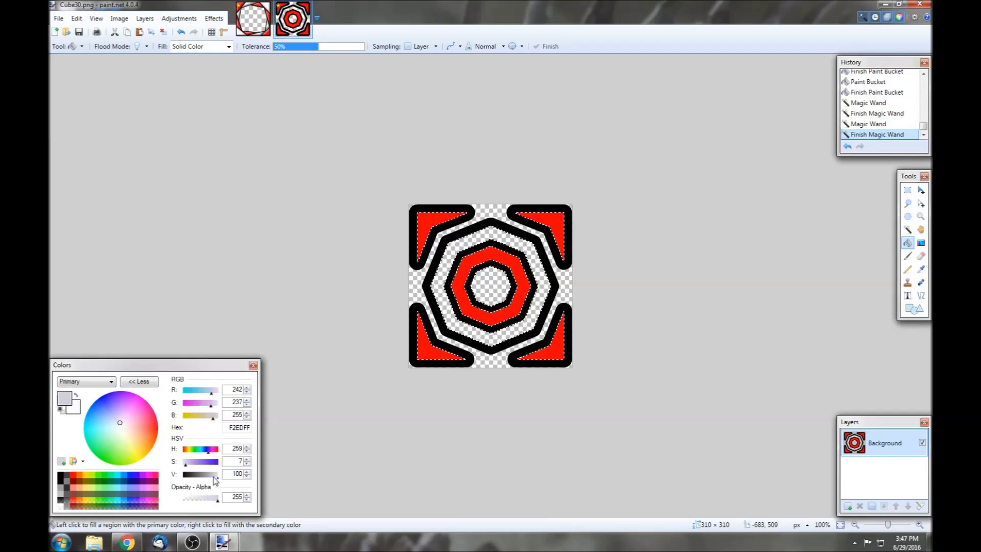
{"action": "left_click", "coordinate": [186, 465]}
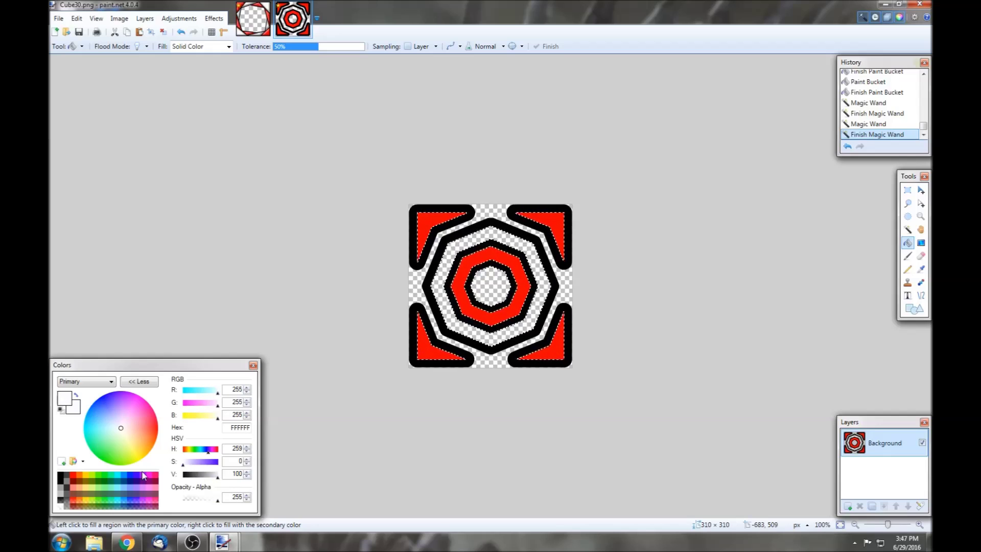
{"action": "left_click", "coordinate": [488, 288]}
{"action": "left_click", "coordinate": [450, 284]}
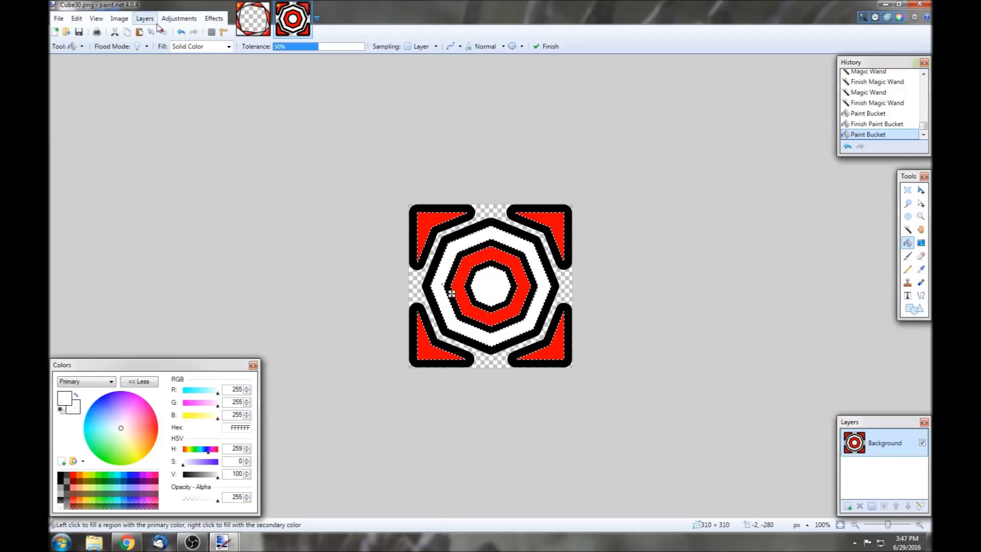
Apply Bevel Selection to the red and white regions at depth 8 and strength 0.60
{"action": "left_click", "coordinate": [213, 19]}
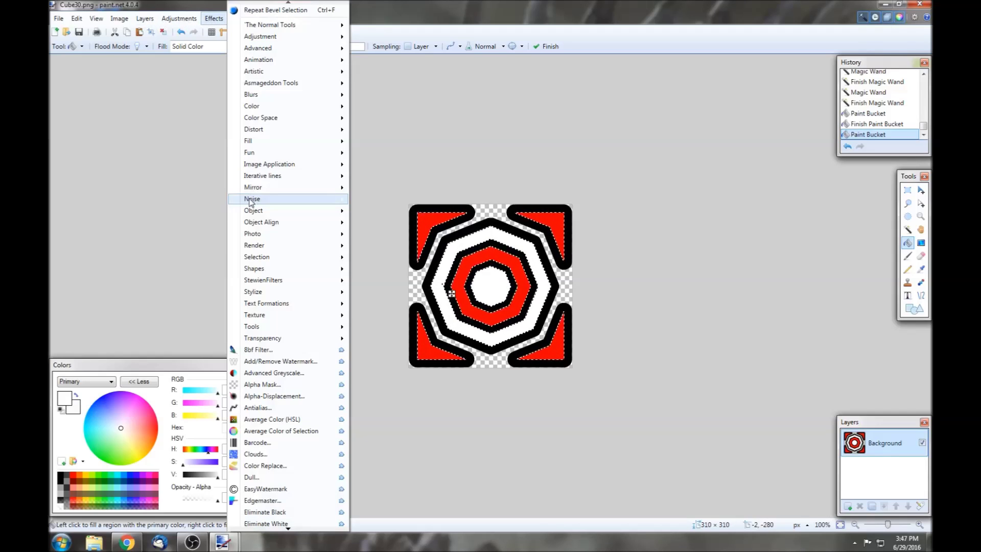
{"action": "mouse_move", "coordinate": [275, 255]}
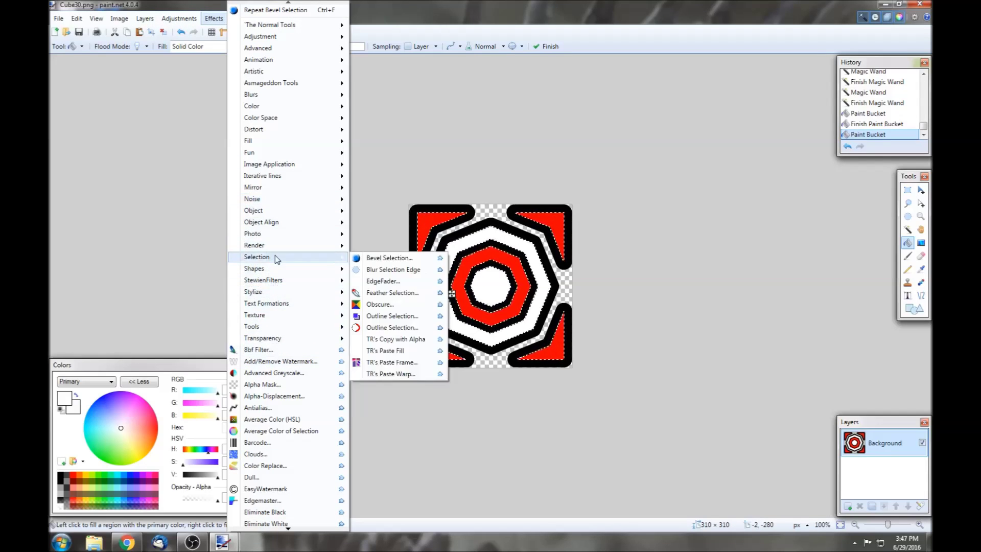
{"action": "left_click", "coordinate": [357, 257]}
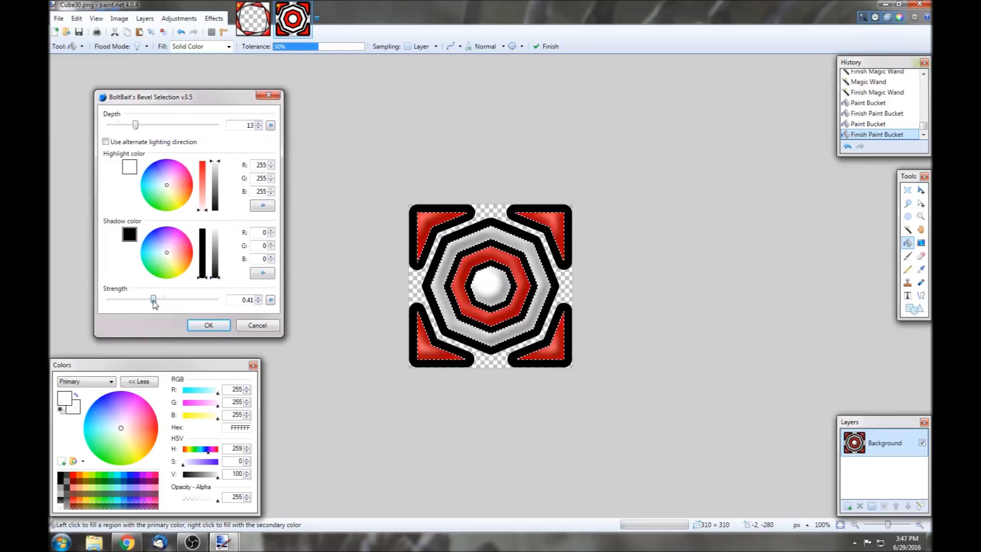
{"action": "left_click_drag", "start_coordinate": [162, 299], "coordinate": [173, 305]}
{"action": "left_click_drag", "start_coordinate": [136, 126], "coordinate": [126, 135]}
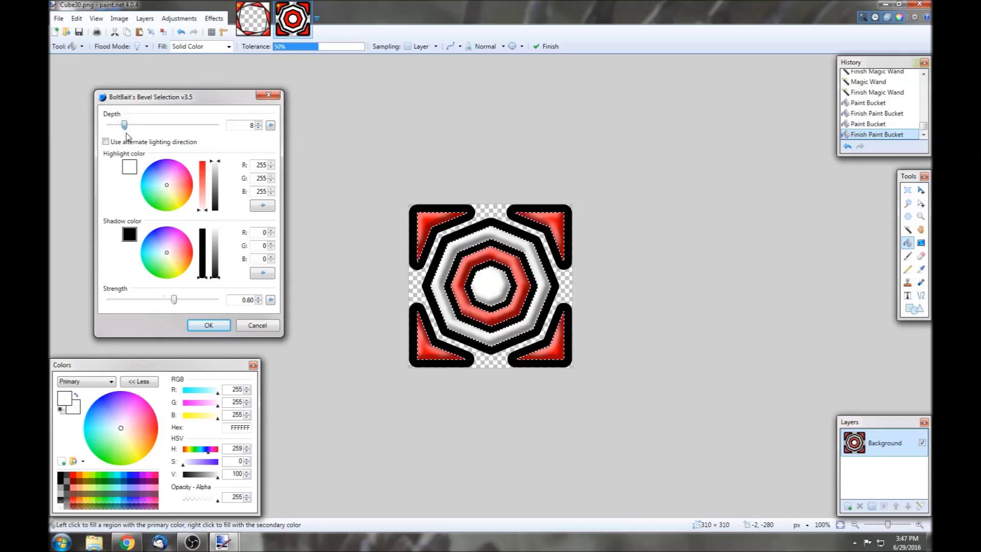
{"action": "mouse_move", "coordinate": [178, 296]}
{"action": "left_mouse_down"}
{"action": "mouse_move", "coordinate": [168, 306]}
{"action": "mouse_move", "coordinate": [346, 317]}
{"action": "mouse_move", "coordinate": [54, 299]}
{"action": "mouse_move", "coordinate": [189, 305]}
{"action": "mouse_move", "coordinate": [179, 307]}
{"action": "left_mouse_up"}
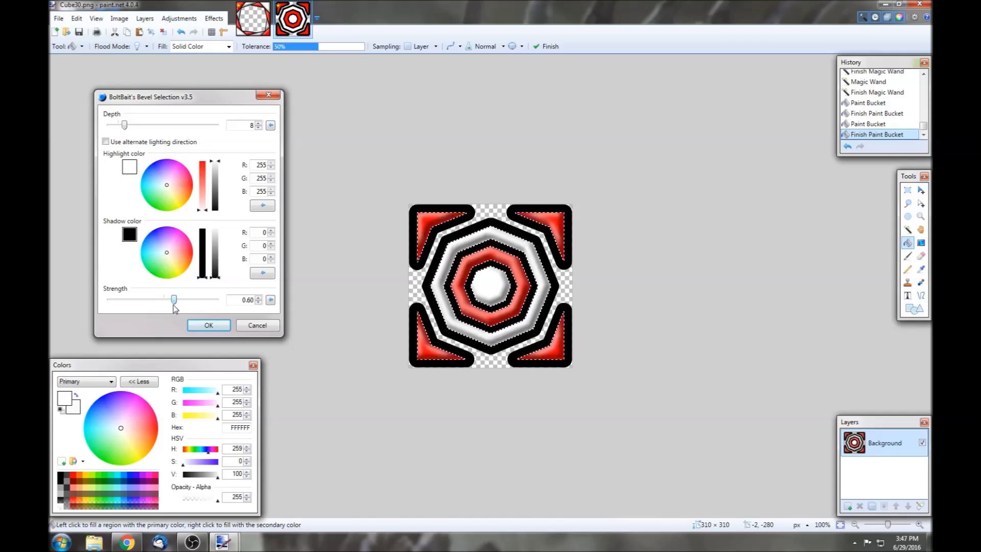
{"action": "left_click", "coordinate": [199, 326]}
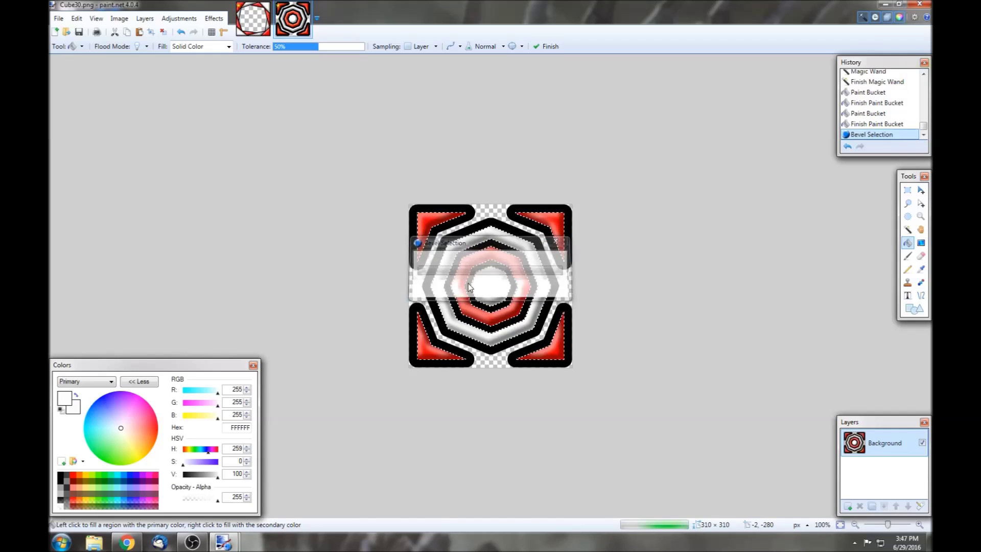
{"action": "left_click", "coordinate": [908, 190]}
Clear the selection and browse the Open dialog to the icon kit's Ships folder
{"action": "left_click", "coordinate": [657, 238]}
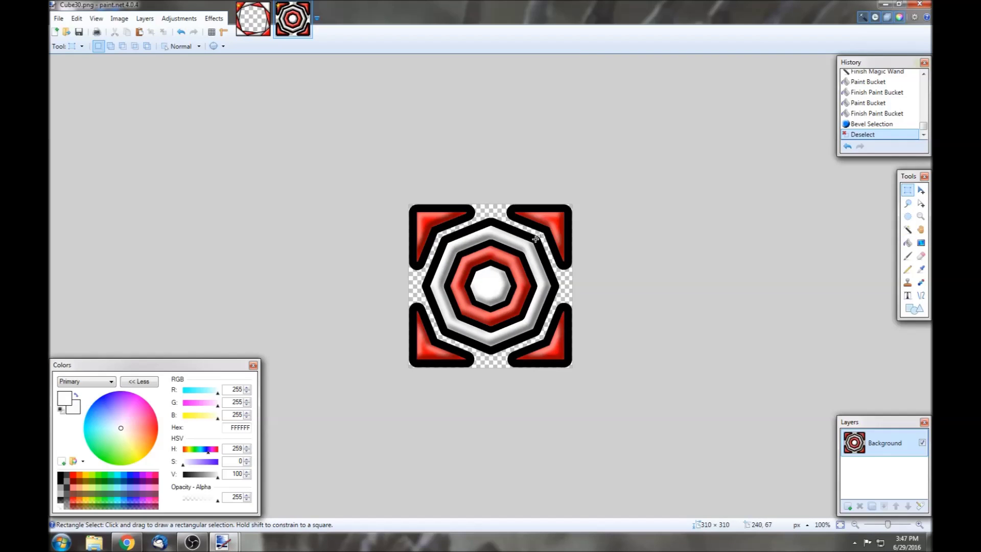
{"action": "left_click", "coordinate": [58, 19]}
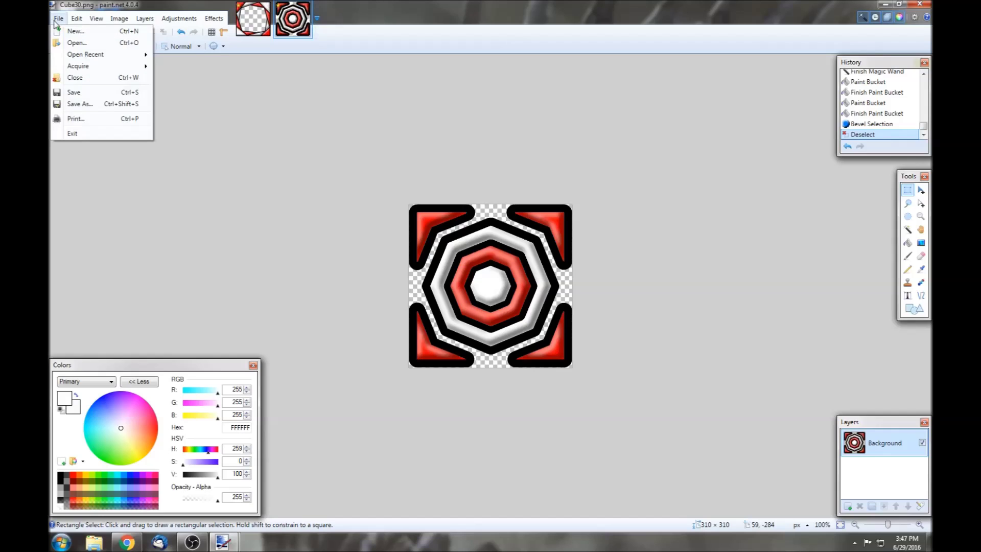
{"action": "left_click", "coordinate": [97, 43]}
{"action": "left_click", "coordinate": [239, 23]}
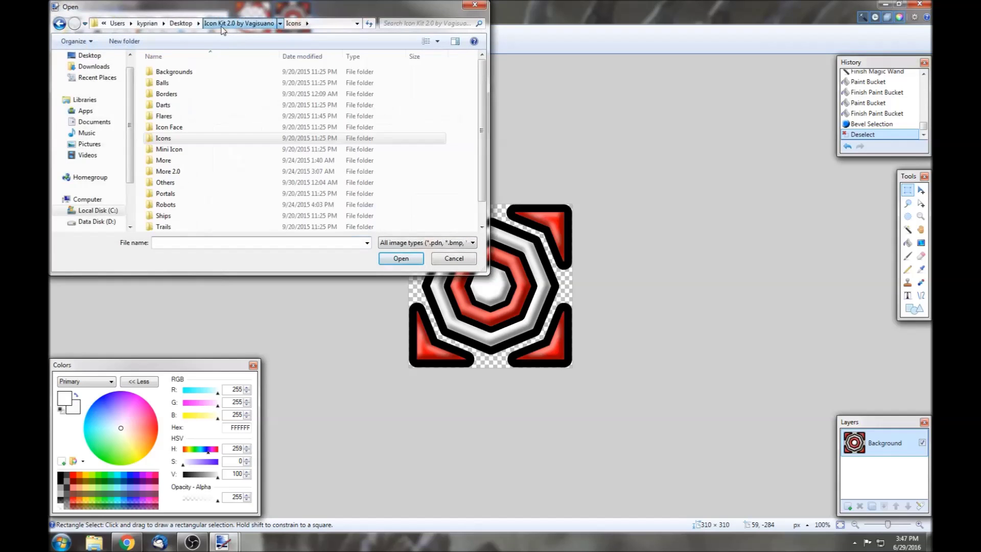
{"action": "left_click", "coordinate": [197, 149]}
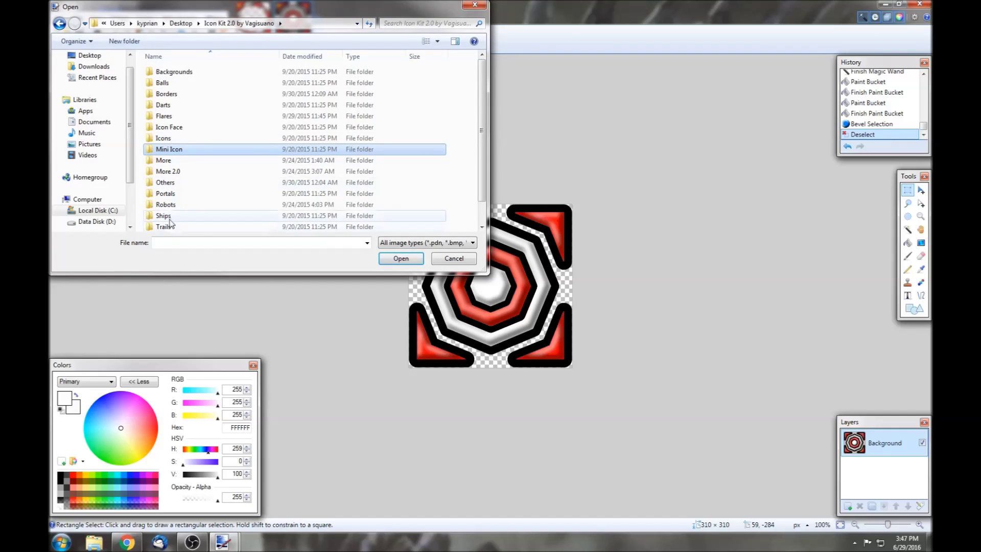
{"action": "double_click", "coordinate": [197, 216]}
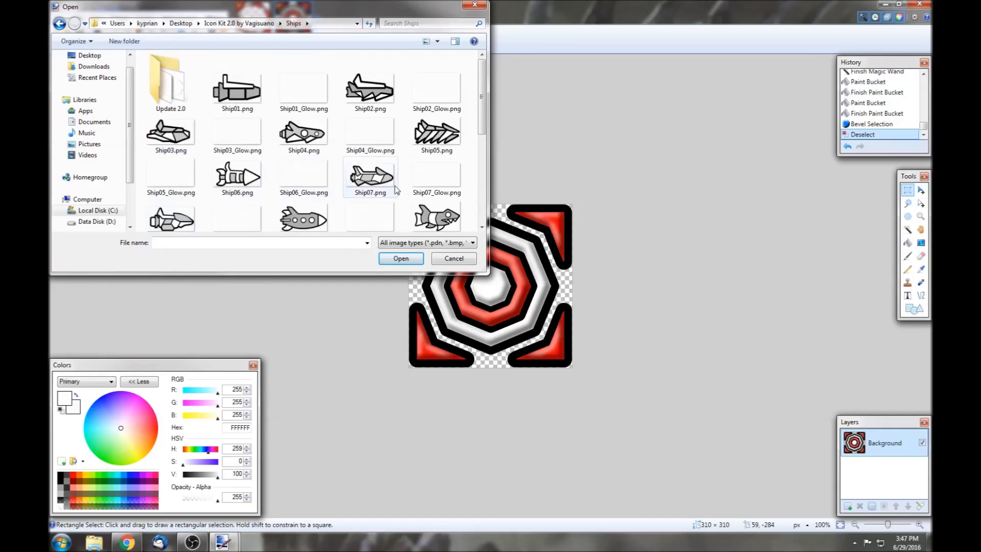
{"action": "left_click", "coordinate": [394, 189]}
Look through the Update 2.0 ships folder, then open Ship10.png from the Ships folder
{"action": "left_click_drag", "start_coordinate": [481, 110], "coordinate": [486, 198]}
{"action": "scroll", "coordinate": [368, 128], "scroll_direction": "up", "scroll_amount": 5}
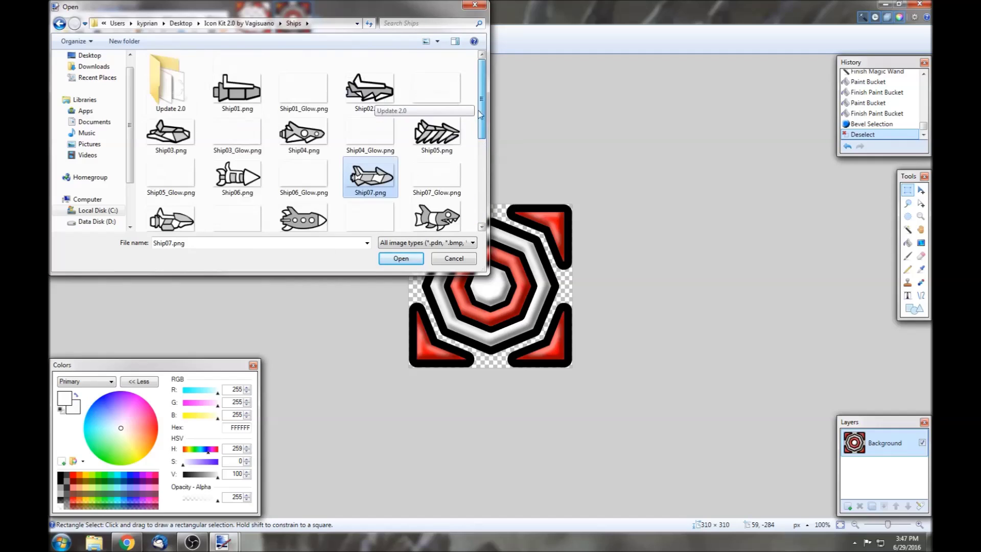
{"action": "double_click", "coordinate": [169, 84]}
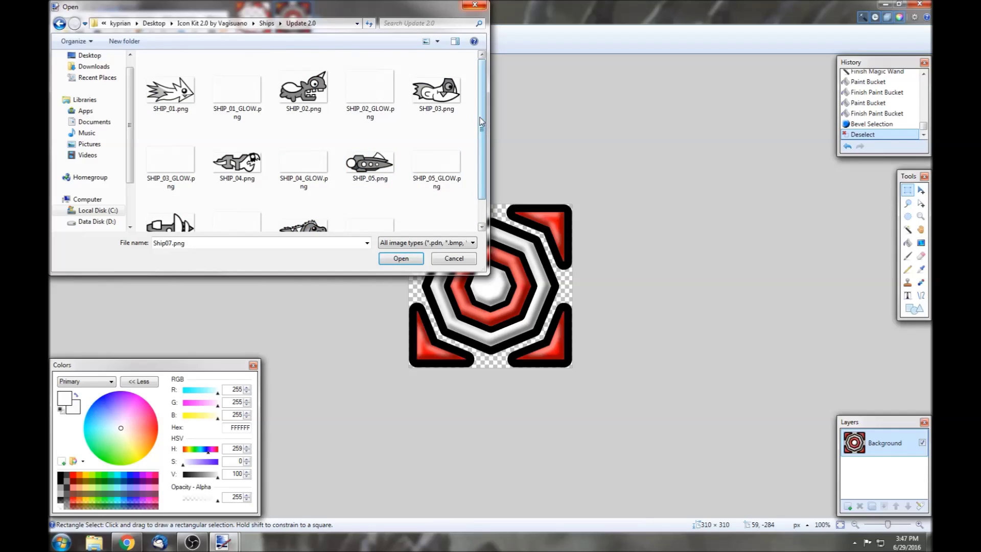
{"action": "left_click_drag", "start_coordinate": [481, 121], "coordinate": [474, 90]}
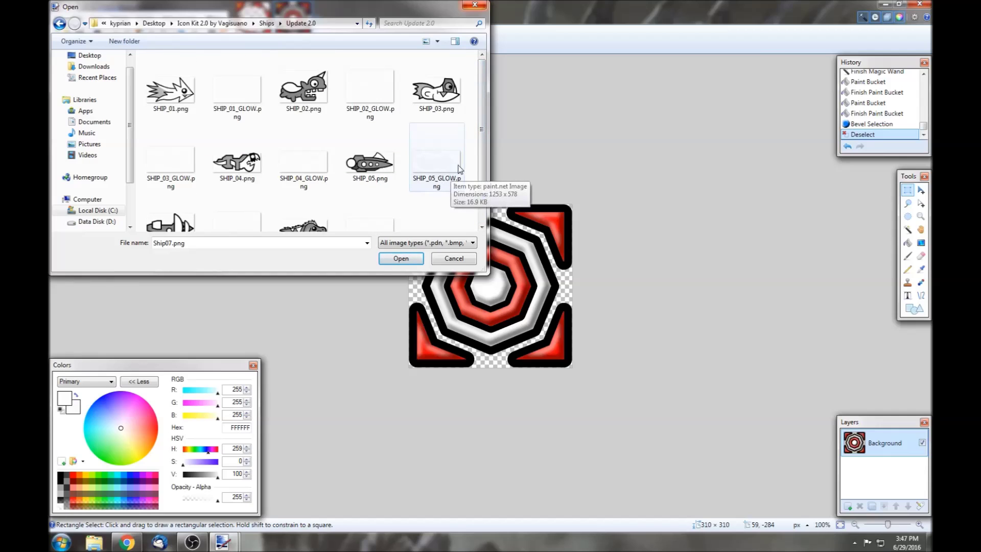
{"action": "scroll", "coordinate": [476, 132], "scroll_direction": "down", "scroll_amount": 1}
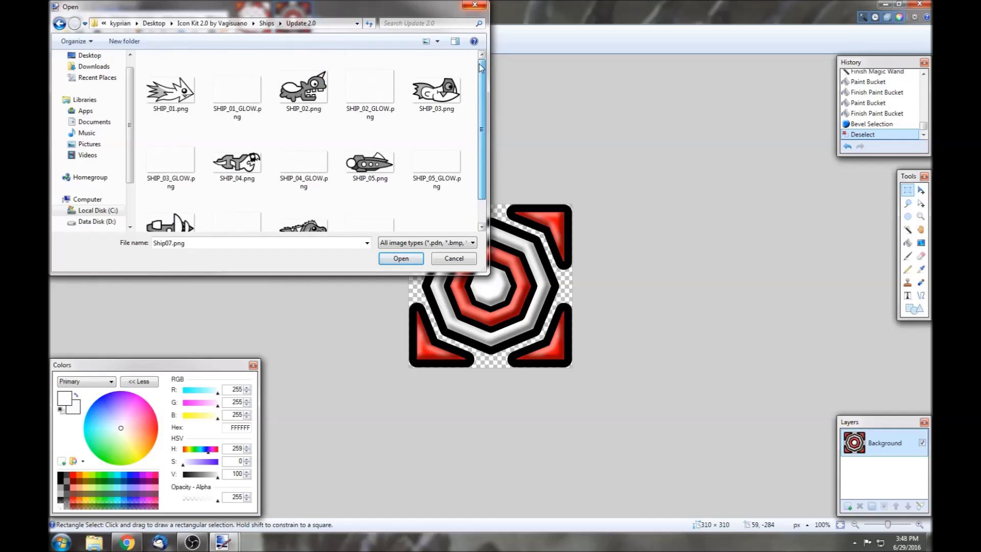
{"action": "scroll", "coordinate": [478, 122], "scroll_direction": "down", "scroll_amount": 1}
{"action": "left_click", "coordinate": [227, 24]}
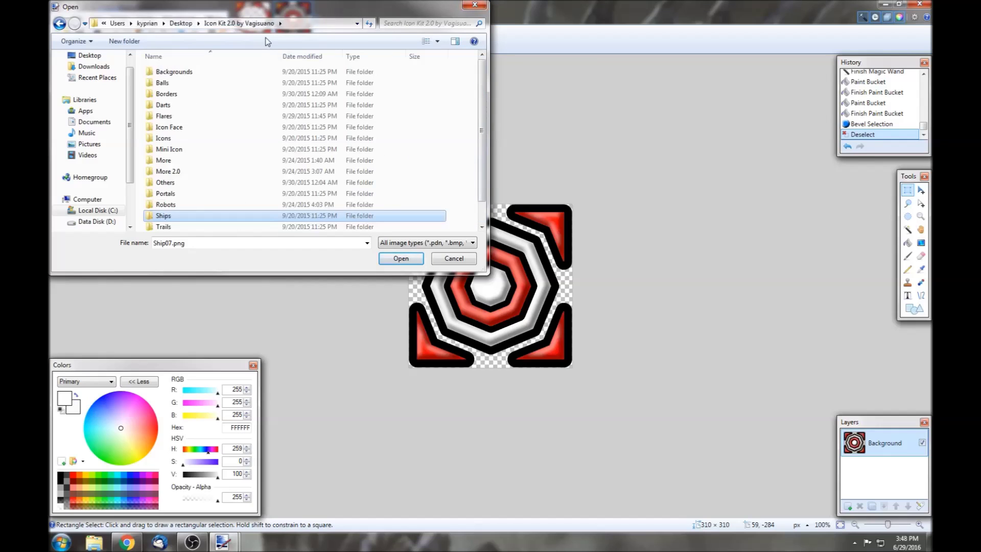
{"action": "double_click", "coordinate": [173, 220]}
{"action": "left_click", "coordinate": [303, 133]}
{"action": "scroll", "coordinate": [441, 173], "scroll_direction": "down", "scroll_amount": 3}
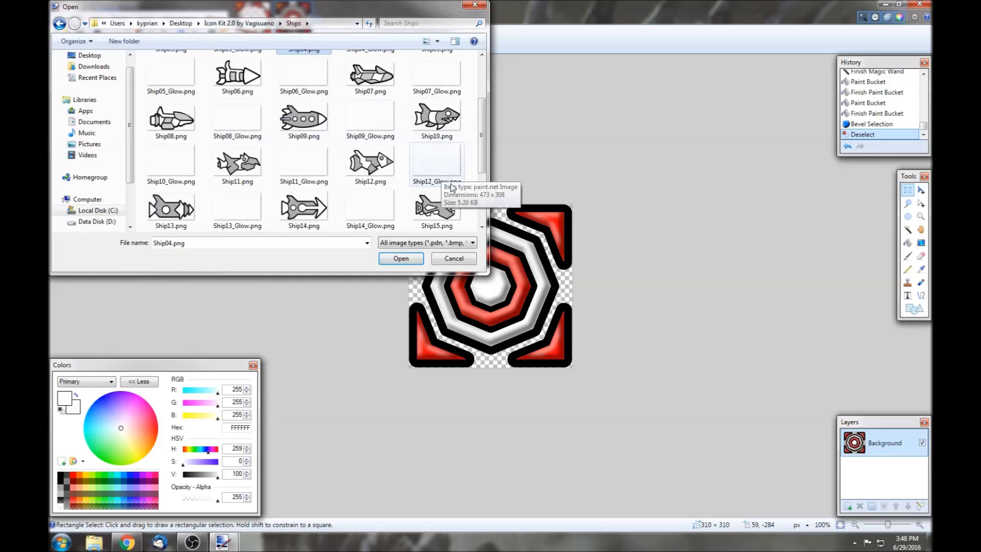
{"action": "double_click", "coordinate": [437, 118]}
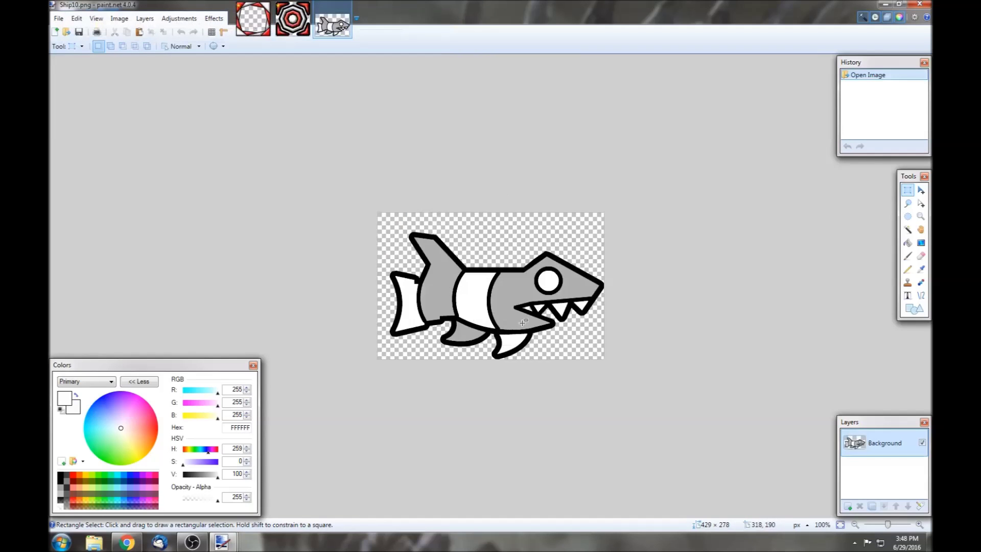
Magic Wand the shark's head, fins, eye, teeth and white parts, then undo an accidental erase
{"action": "left_click", "coordinate": [908, 231]}
{"action": "left_click", "coordinate": [521, 281]}
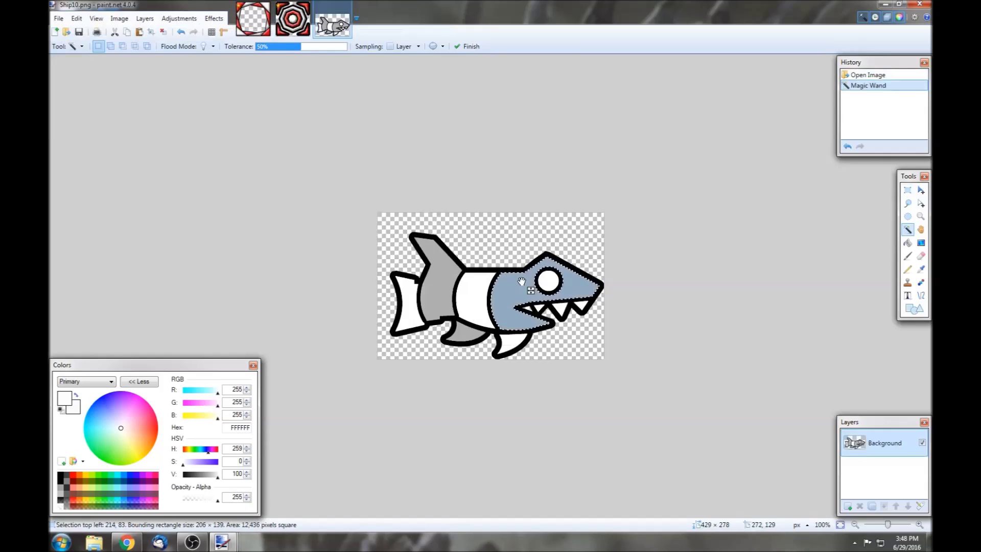
{"action": "left_click", "coordinate": [443, 278], "text": "ctrl"}
{"action": "left_click", "coordinate": [465, 335], "text": "ctrl"}
{"action": "left_click", "coordinate": [511, 344], "text": "ctrl"}
{"action": "left_click", "coordinate": [555, 281], "text": "ctrl"}
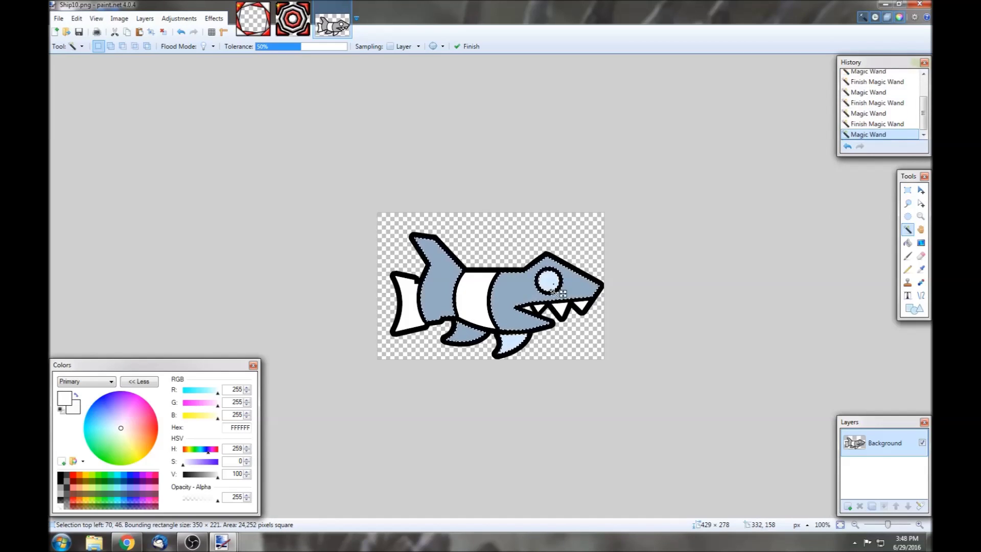
{"action": "left_click", "coordinate": [563, 307], "text": "ctrl"}
{"action": "left_click", "coordinate": [585, 307], "text": "ctrl"}
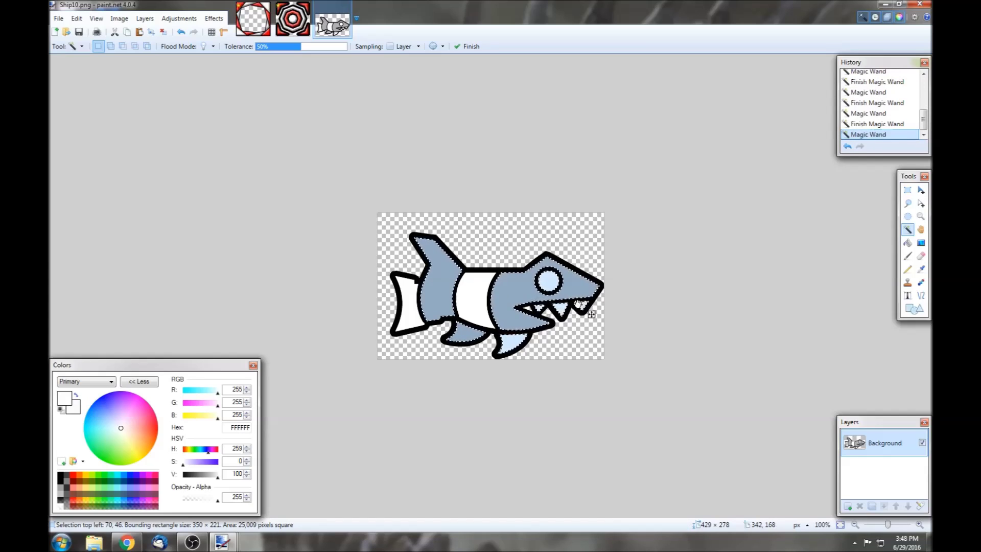
{"action": "left_click", "coordinate": [475, 302], "text": "ctrl"}
{"action": "left_click", "coordinate": [414, 302], "text": "ctrl"}
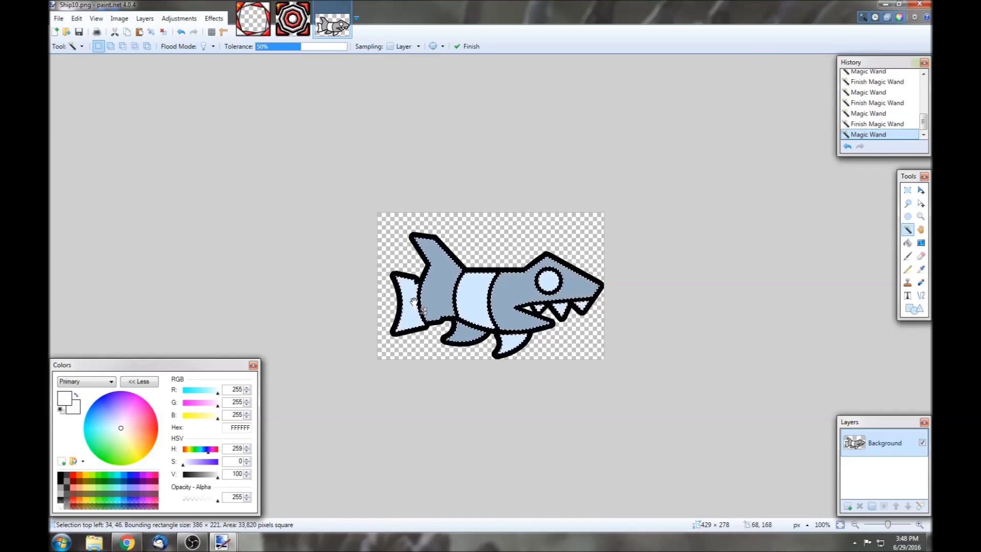
{"action": "key", "text": "Delete"}
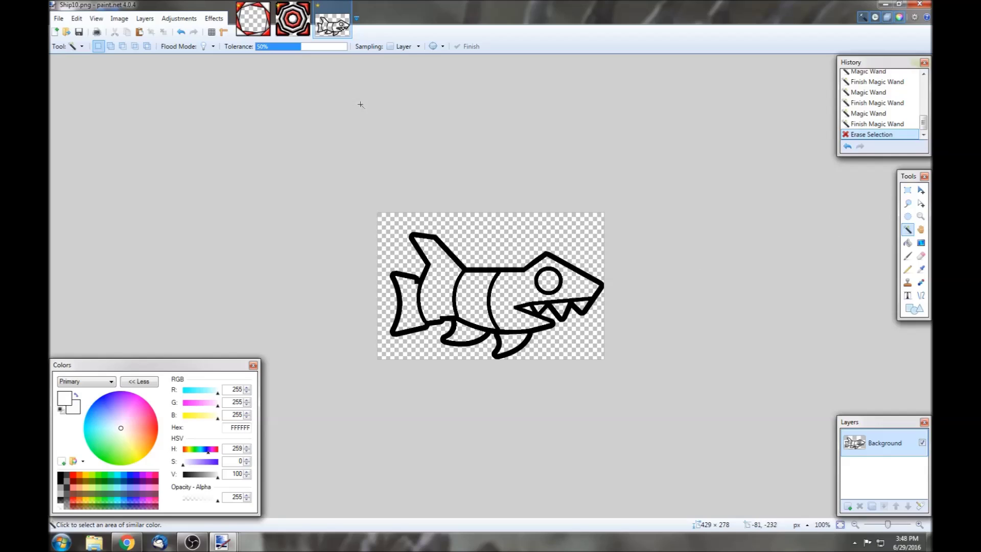
{"action": "left_click", "coordinate": [182, 33]}
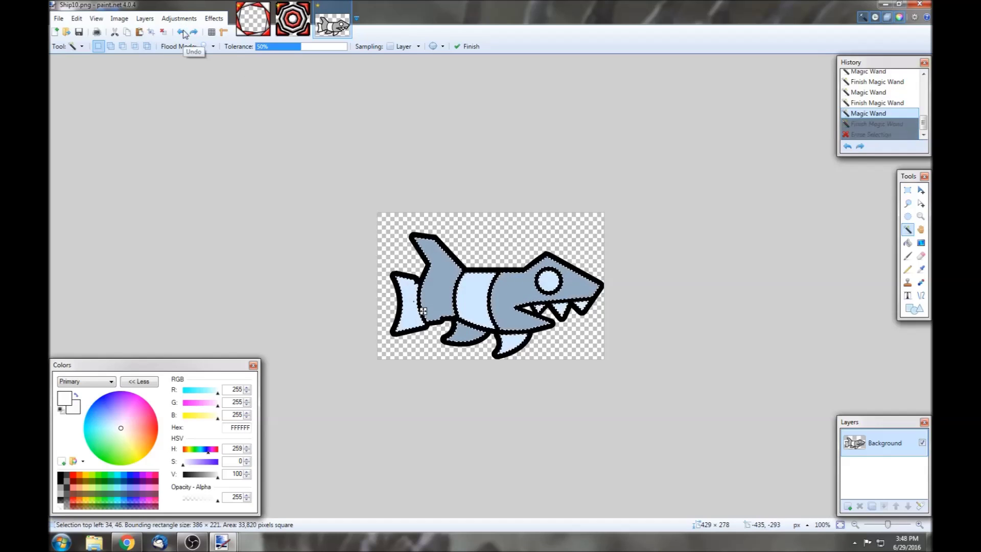
{"action": "left_click", "coordinate": [713, 297]}
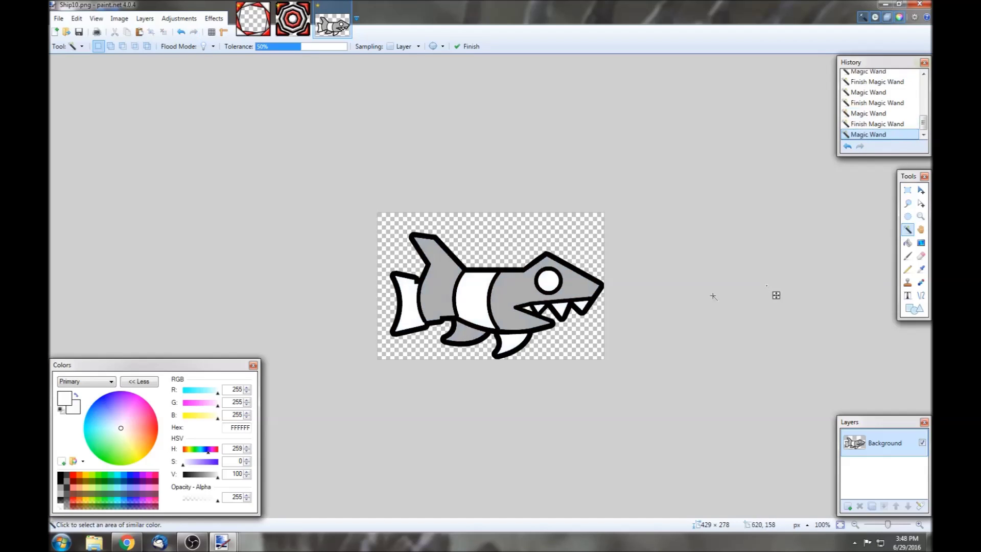
Fill the shark's head, dorsal fin, body and belly fin with red FF0000
{"action": "left_click", "coordinate": [550, 278]}
{"action": "left_click", "coordinate": [507, 292]}
{"action": "left_click", "coordinate": [451, 282], "text": "ctrl"}
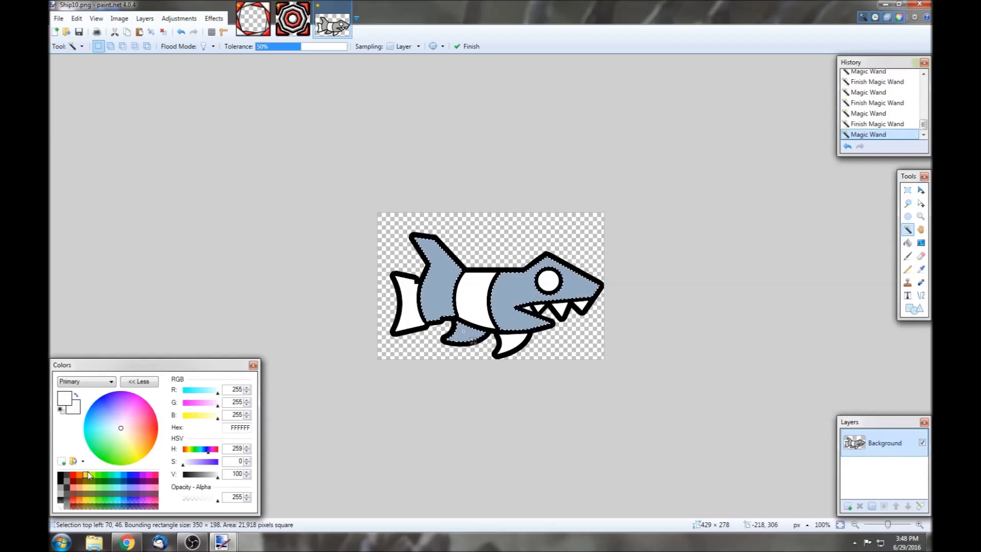
{"action": "left_click", "coordinate": [74, 476]}
{"action": "left_click", "coordinate": [908, 243]}
{"action": "left_click", "coordinate": [516, 306]}
{"action": "left_click", "coordinate": [437, 293]}
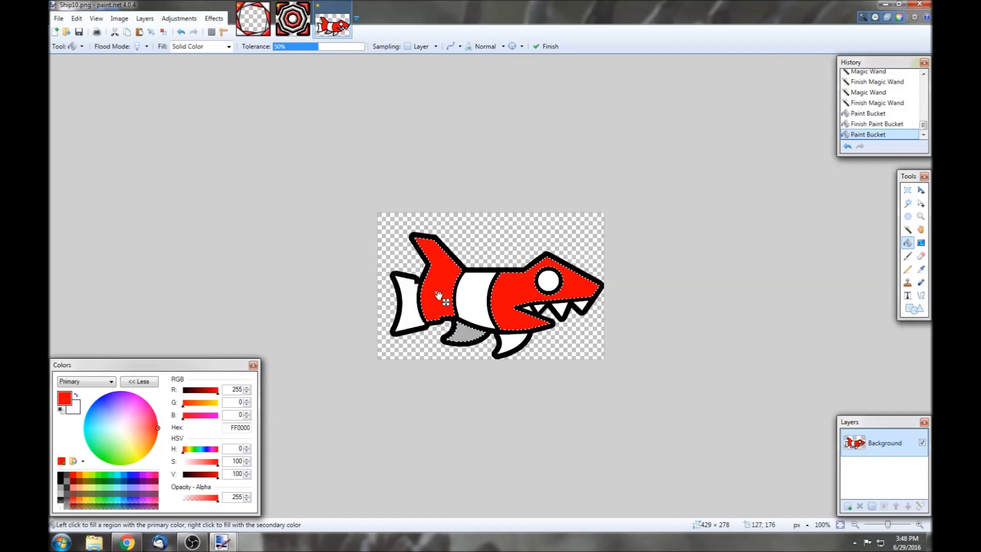
{"action": "left_click", "coordinate": [466, 338]}
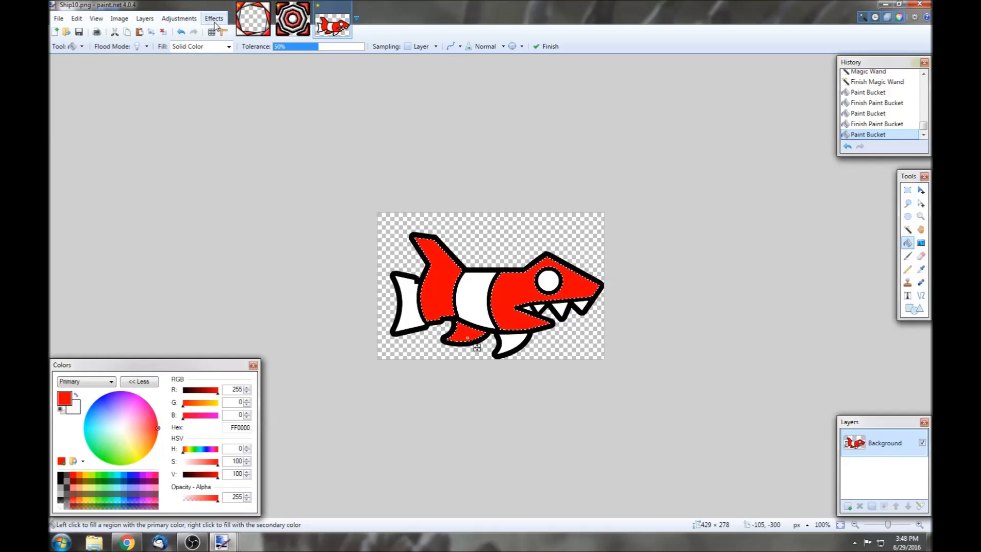
Magic Wand the white belly band, lower fin, teeth and tail fin
{"action": "left_click", "coordinate": [907, 229]}
{"action": "left_click", "coordinate": [477, 312]}
{"action": "left_click", "coordinate": [510, 346], "text": "ctrl"}
{"action": "left_click", "coordinate": [539, 309], "text": "ctrl"}
{"action": "left_click", "coordinate": [565, 307], "text": "ctrl"}
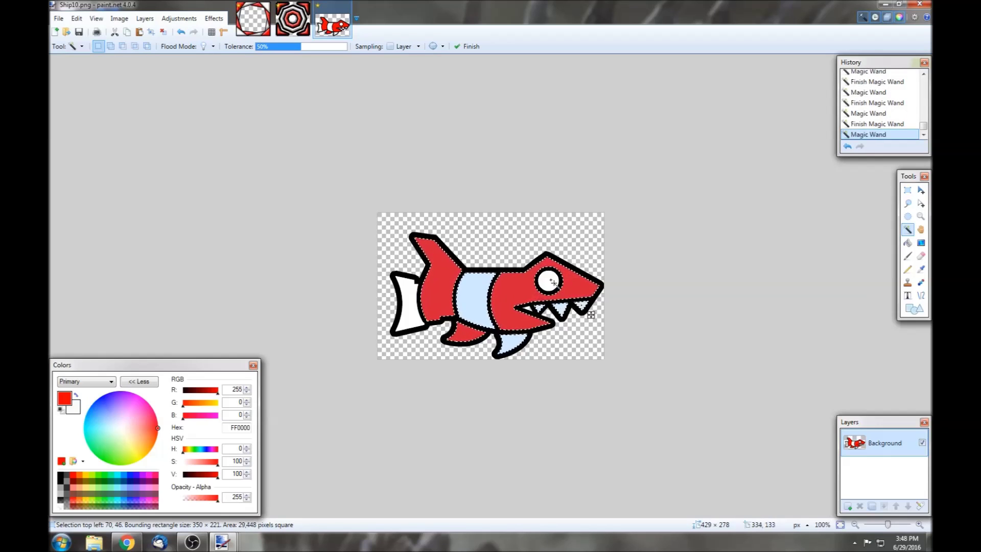
{"action": "left_click", "coordinate": [410, 304], "text": "ctrl"}
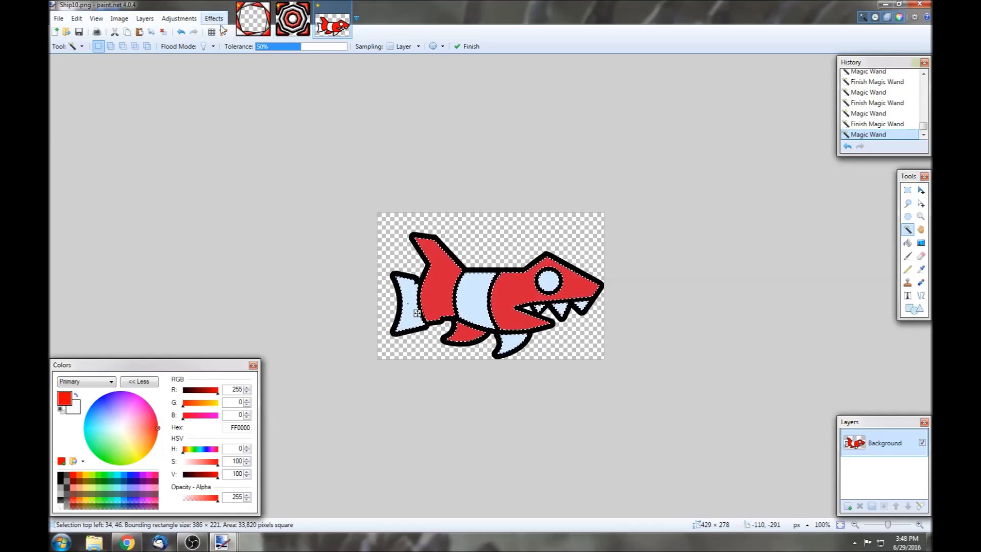
Apply Bevel Selection to the selected shark parts
{"action": "left_click", "coordinate": [219, 19]}
{"action": "mouse_move", "coordinate": [295, 293]}
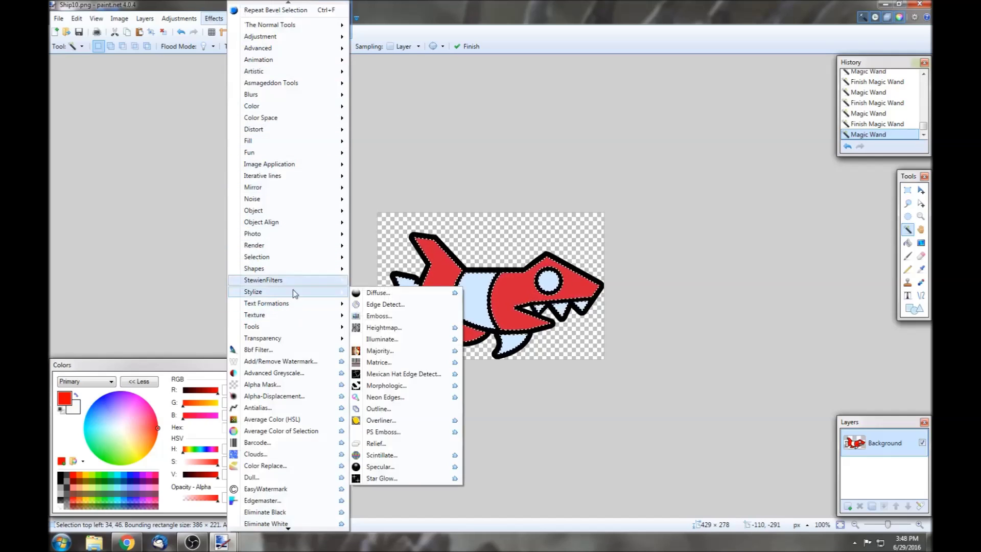
{"action": "mouse_move", "coordinate": [291, 258]}
{"action": "left_click", "coordinate": [375, 258]}
{"action": "left_click_drag", "start_coordinate": [480, 159], "coordinate": [228, 107]}
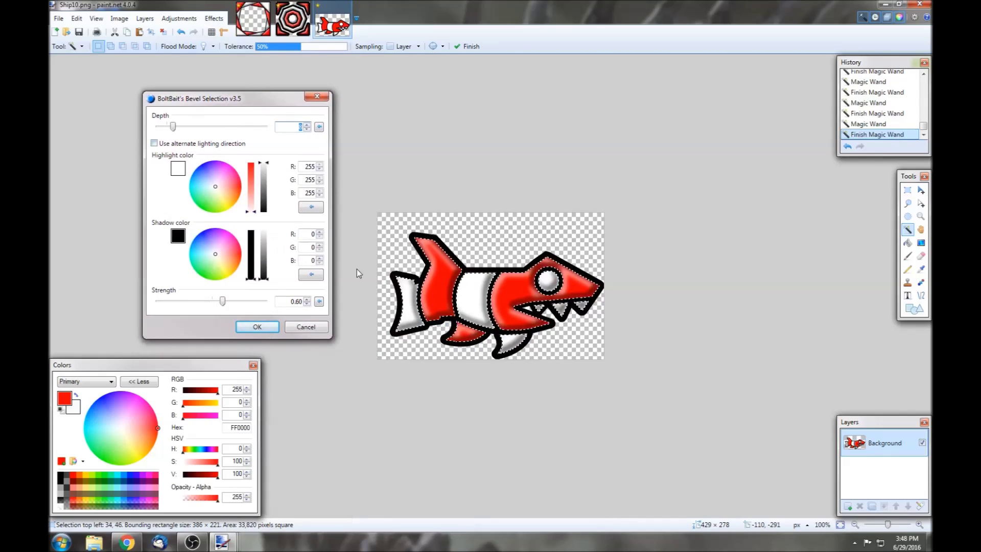
{"action": "left_click", "coordinate": [257, 327]}
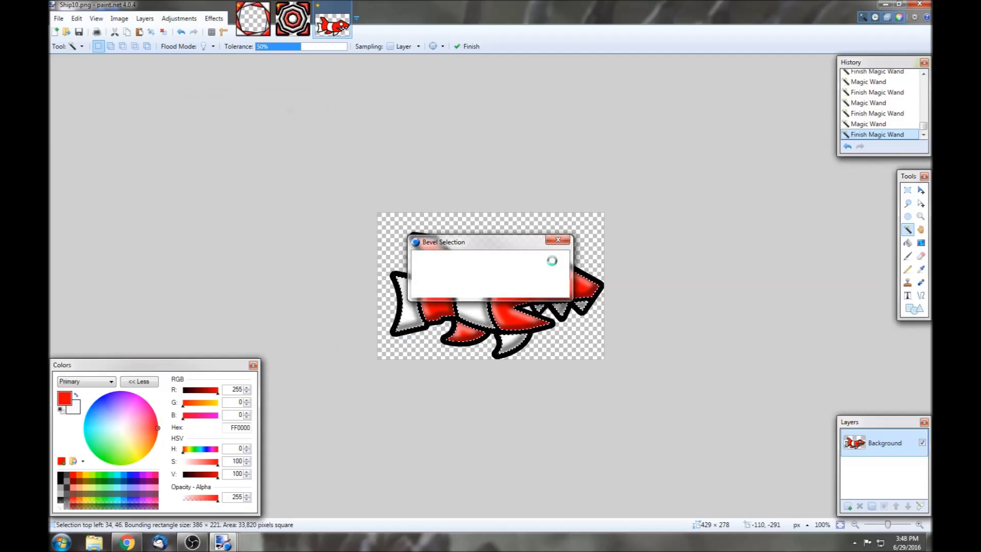
Clear the selection and rectangle-select the whole shark canvas
{"action": "key", "text": "s"}
{"action": "key", "text": "ctrl+d"}
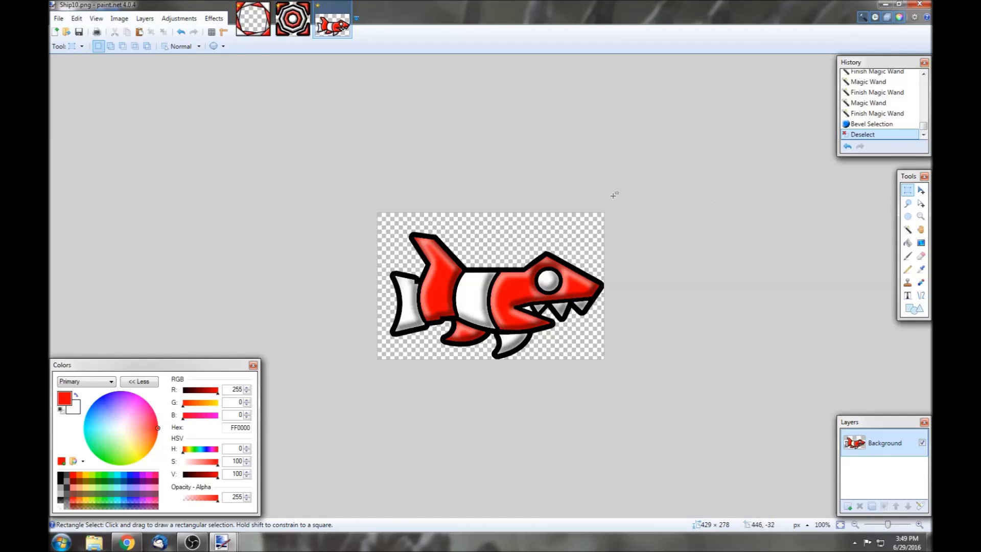
{"action": "left_click_drag", "start_coordinate": [605, 211], "coordinate": [361, 397]}
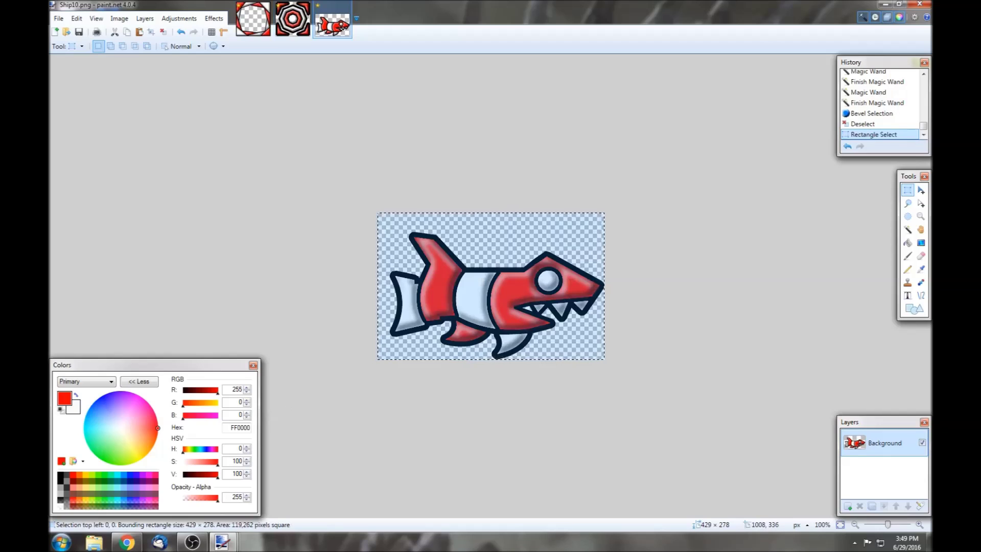
Paste the copied shark into the square frame image, tilted about 11°, enlarged slightly and centred
{"action": "left_click", "coordinate": [128, 33]}
{"action": "left_click", "coordinate": [253, 19]}
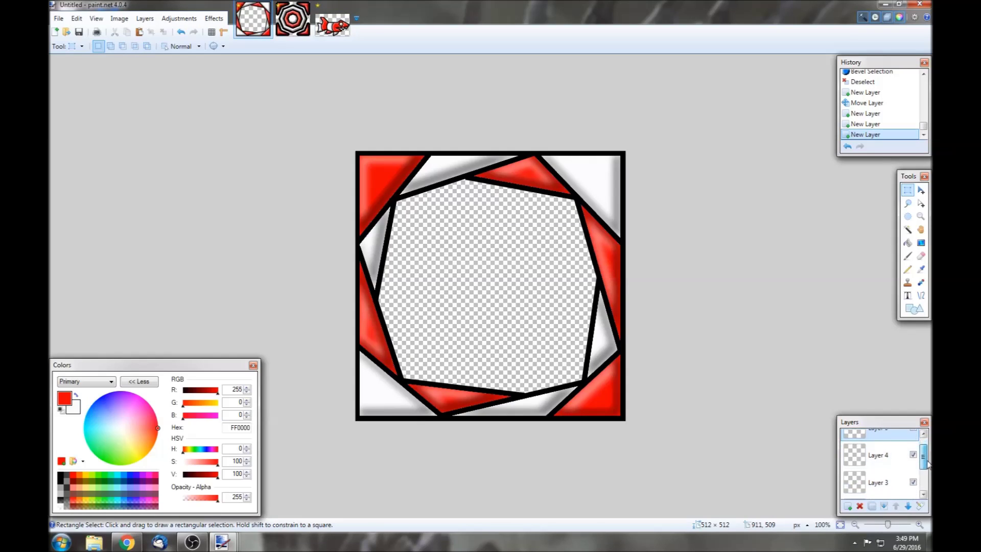
{"action": "left_click", "coordinate": [139, 33]}
{"action": "left_click_drag", "start_coordinate": [506, 251], "coordinate": [531, 332]}
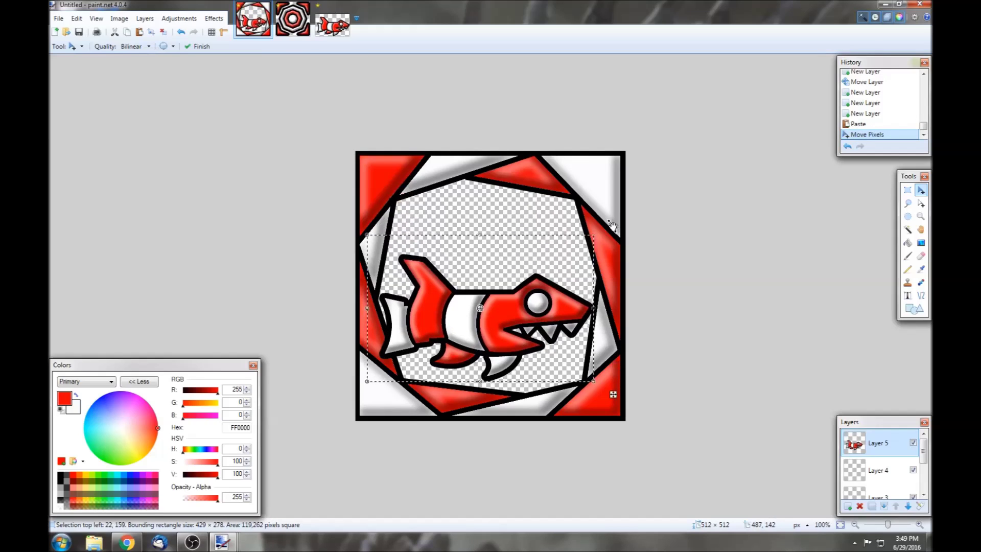
{"action": "left_click_drag", "start_coordinate": [613, 394], "coordinate": [624, 366]}
{"action": "left_click_drag", "start_coordinate": [557, 299], "coordinate": [553, 316]}
{"action": "mouse_move", "coordinate": [608, 359]}
{"action": "left_mouse_down"}
{"action": "mouse_move", "coordinate": [621, 357]}
{"action": "mouse_move", "coordinate": [595, 345]}
{"action": "left_mouse_up"}
{"action": "left_click_drag", "start_coordinate": [553, 321], "coordinate": [557, 323]}
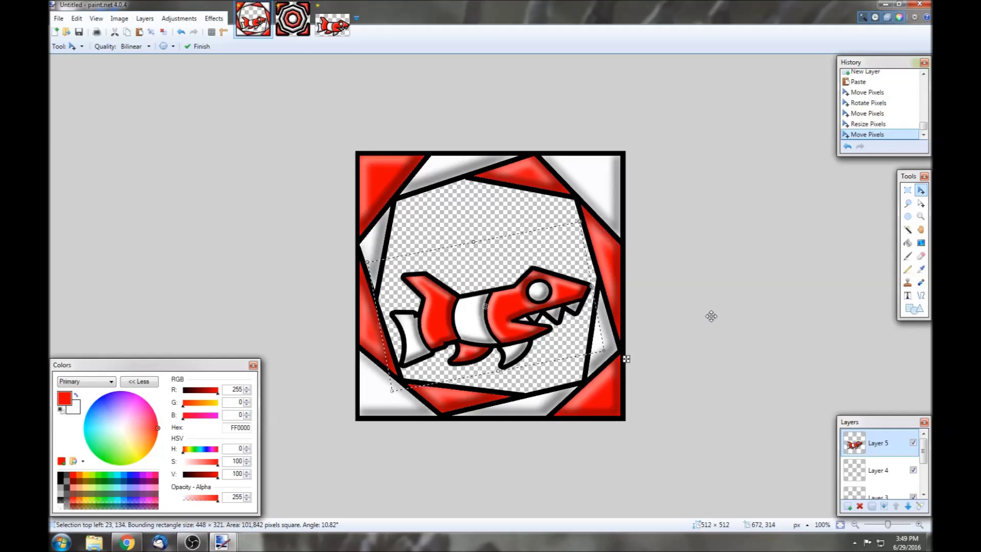
{"action": "left_click", "coordinate": [293, 20]}
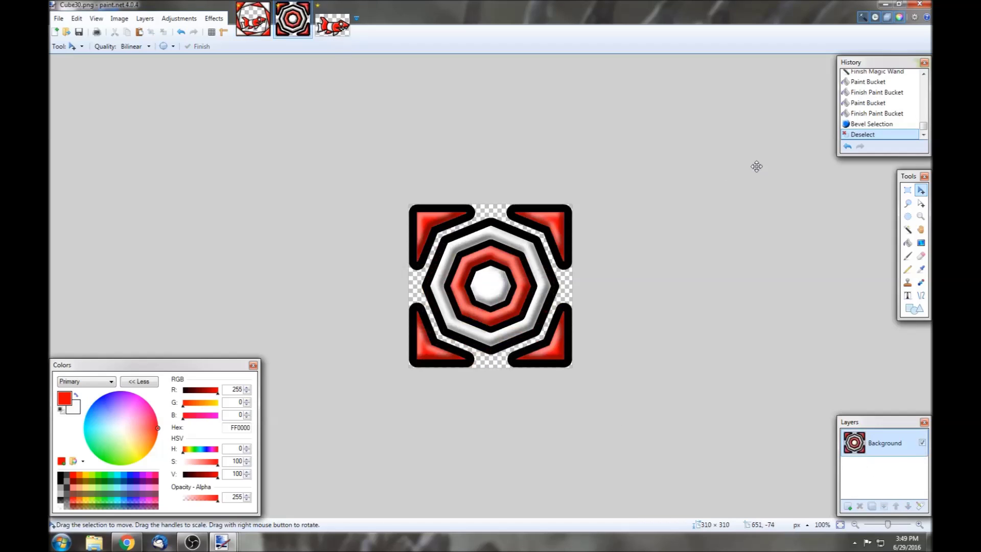
Rectangle-select and copy the whole Cube30 octagon image, cancelling a stray oversized paste
{"action": "left_click", "coordinate": [240, 32]}
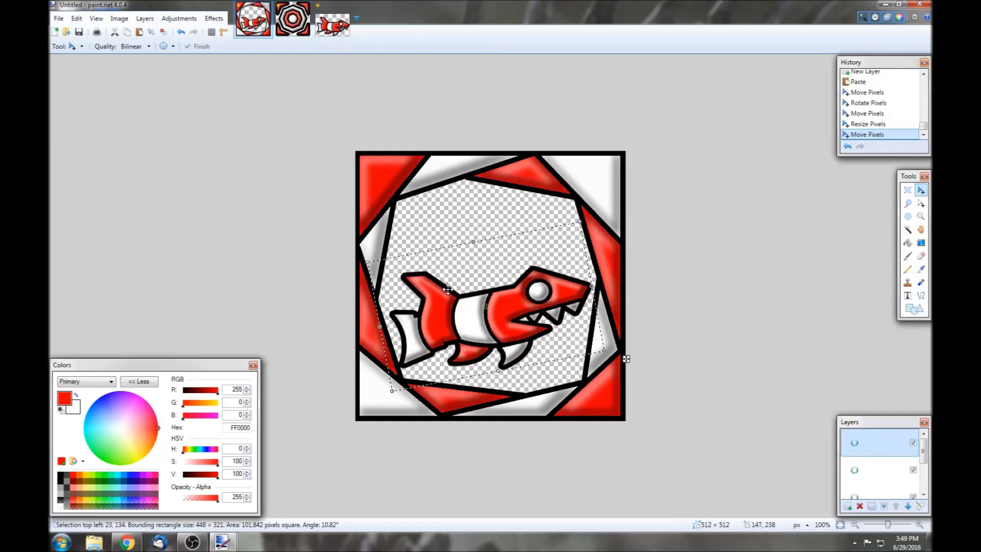
{"action": "left_click", "coordinate": [293, 23]}
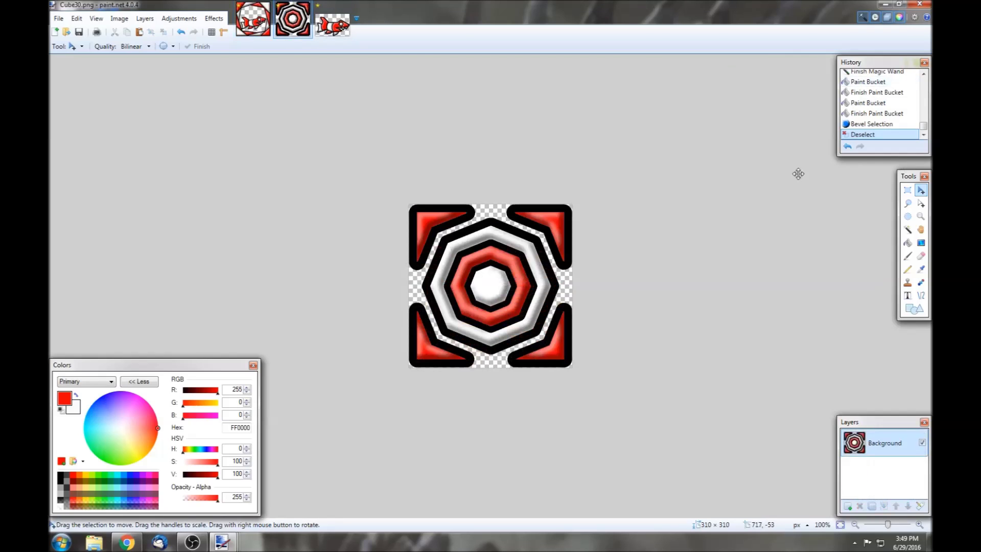
{"action": "left_click", "coordinate": [907, 190]}
{"action": "left_click_drag", "start_coordinate": [596, 186], "coordinate": [169, 542]}
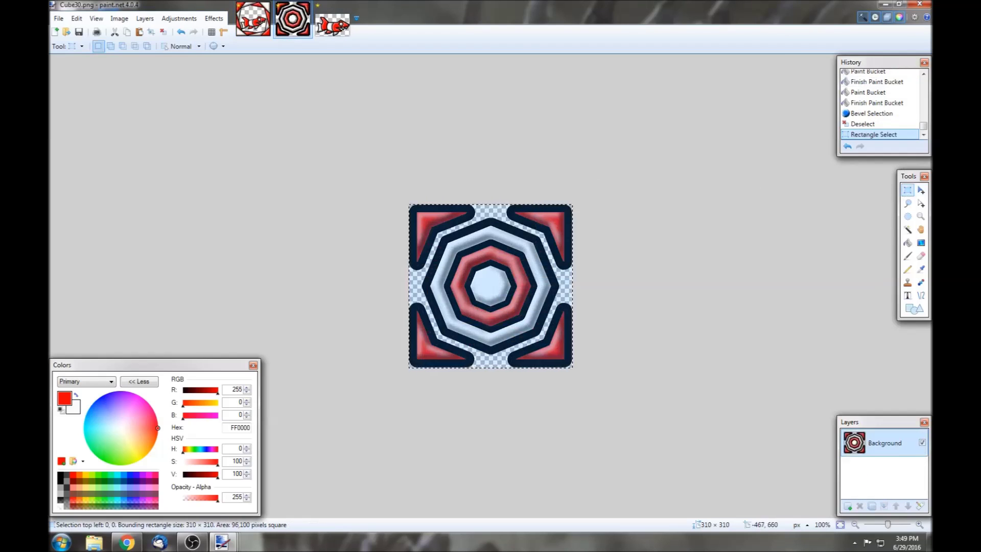
{"action": "left_click", "coordinate": [151, 32]}
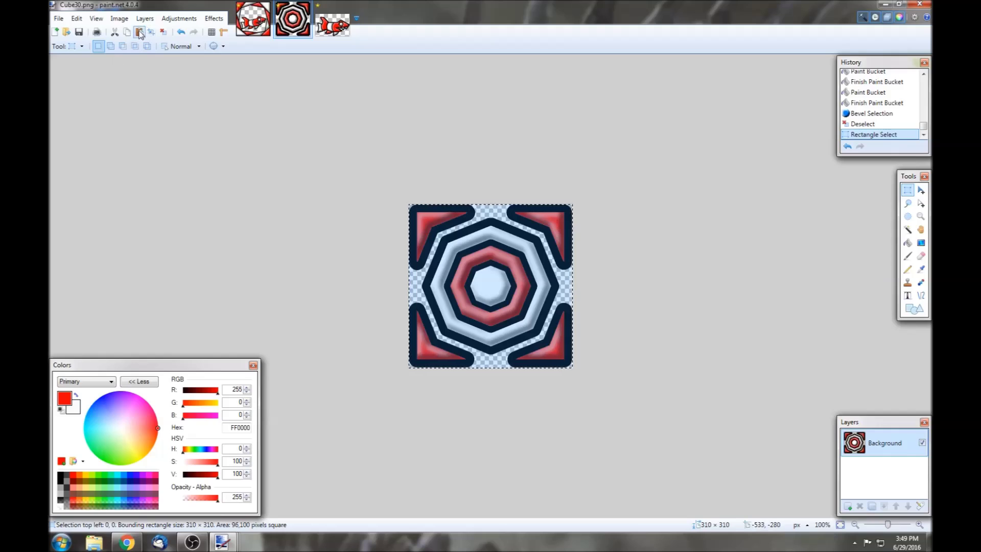
{"action": "left_click", "coordinate": [598, 236]}
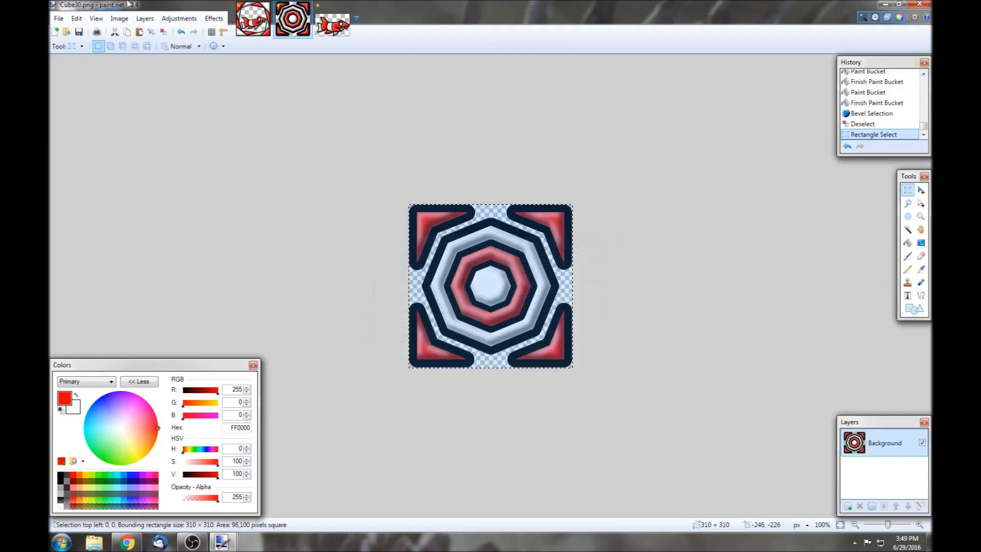
{"action": "left_click", "coordinate": [129, 33]}
Paste the cube into the shark composite, undo that paste, and target Layer 4
{"action": "key", "text": "ctrl+shift+Tab"}
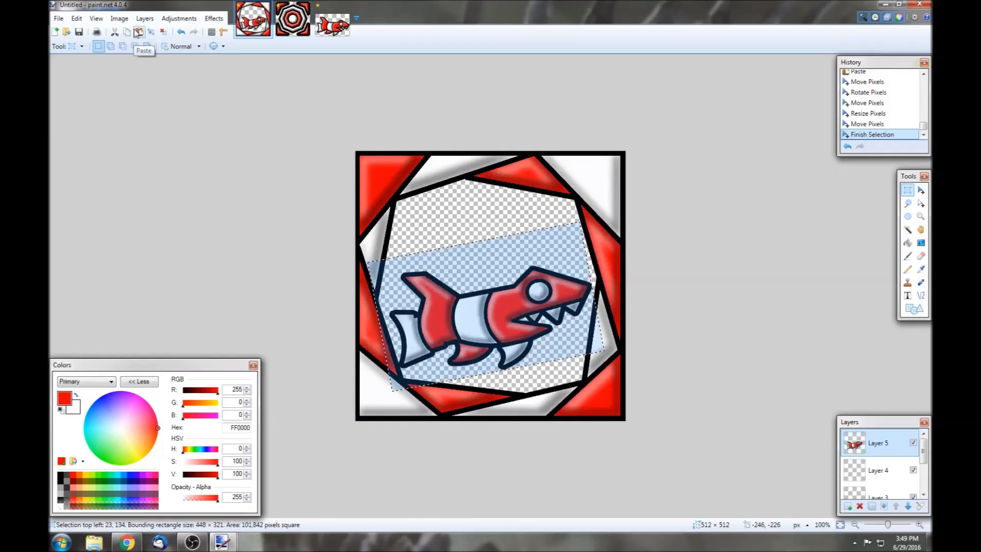
{"action": "left_click", "coordinate": [138, 33]}
{"action": "left_click_drag", "start_coordinate": [456, 257], "coordinate": [506, 294]}
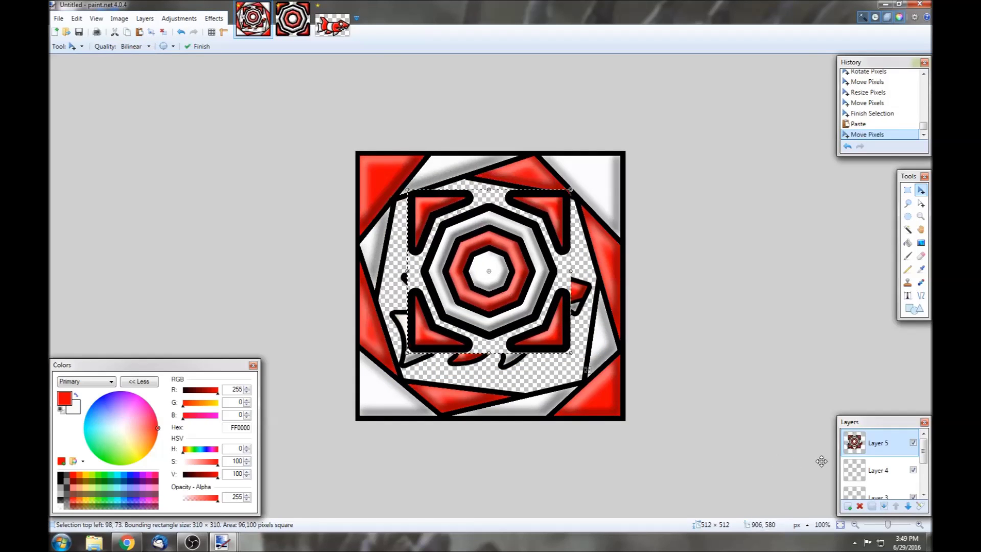
{"action": "left_click", "coordinate": [181, 33]}
{"action": "left_click", "coordinate": [180, 33]}
{"action": "left_click", "coordinate": [893, 465]}
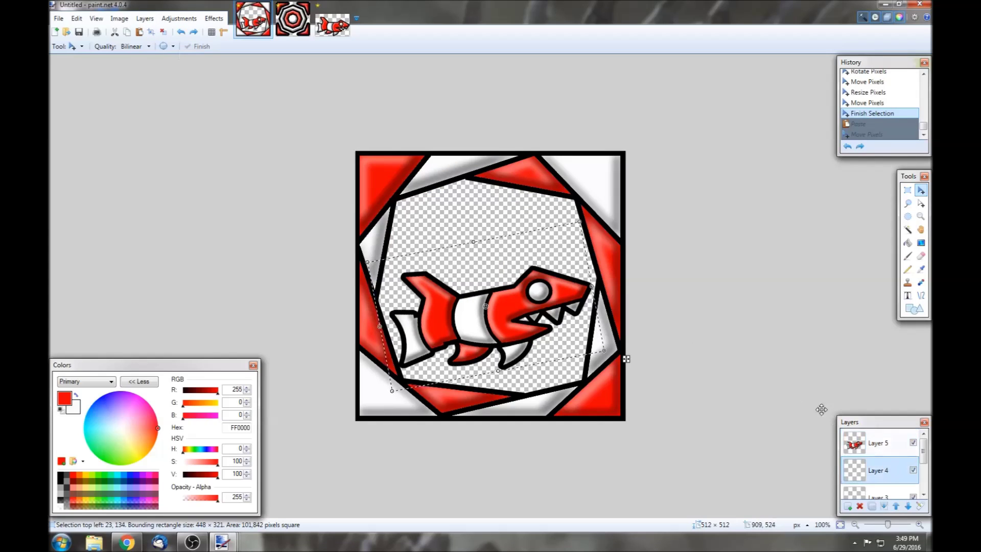
Paste the cube onto Layer 4, rotate it and shrink it to about two-thirds size
{"action": "left_click", "coordinate": [139, 32]}
{"action": "left_click_drag", "start_coordinate": [442, 218], "coordinate": [484, 228]}
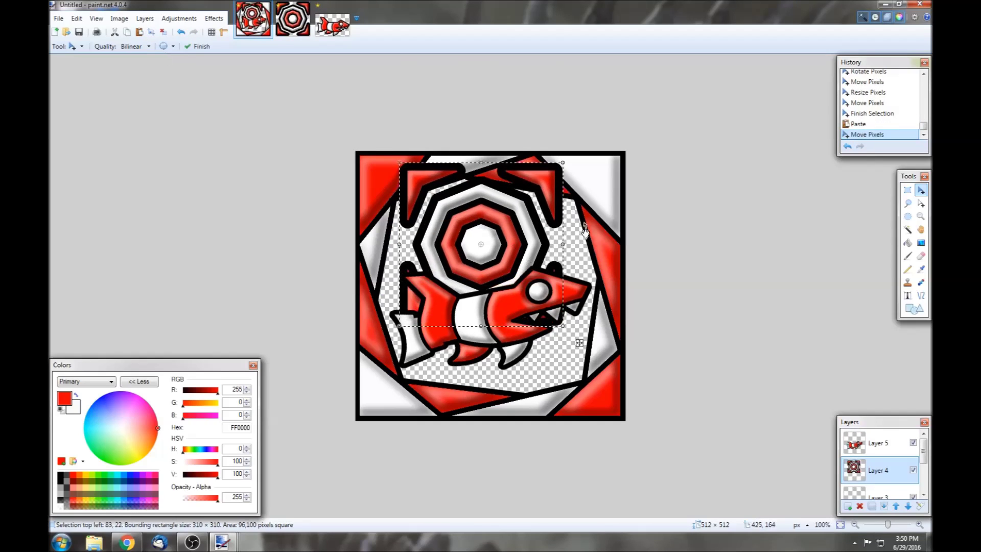
{"action": "left_click_drag", "start_coordinate": [586, 227], "coordinate": [607, 261]}
{"action": "left_click_drag", "start_coordinate": [584, 295], "coordinate": [508, 253]}
{"action": "key", "text": "Right"}
{"action": "key", "text": "Right"}
{"action": "key", "text": "Down"}
{"action": "key", "text": "Down"}
{"action": "key", "text": "Down"}
Fine-tune the cube to about 14° tilt and 211×210 on the shark's back, and commit
{"action": "left_click_drag", "start_coordinate": [532, 169], "coordinate": [537, 172]}
{"action": "left_click_drag", "start_coordinate": [497, 252], "coordinate": [499, 249]}
{"action": "left_click_drag", "start_coordinate": [525, 169], "coordinate": [516, 182]}
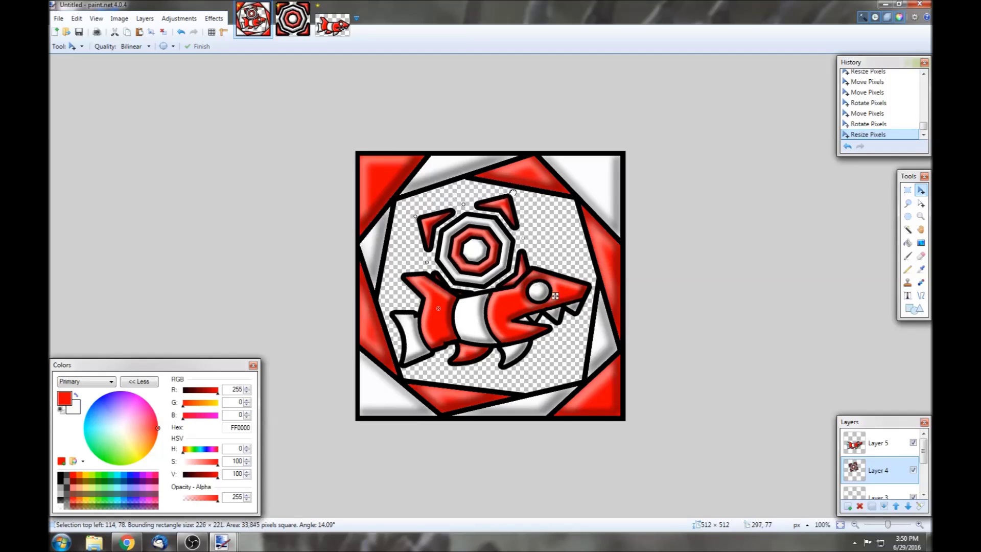
{"action": "left_click_drag", "start_coordinate": [504, 204], "coordinate": [507, 201]}
{"action": "left_click_drag", "start_coordinate": [501, 234], "coordinate": [503, 234]}
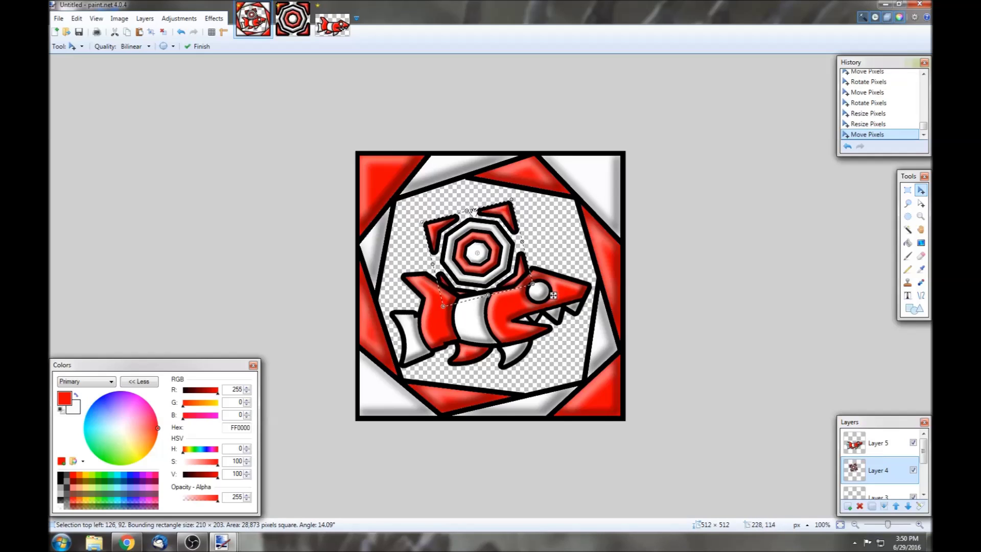
{"action": "left_click_drag", "start_coordinate": [465, 208], "coordinate": [464, 207]}
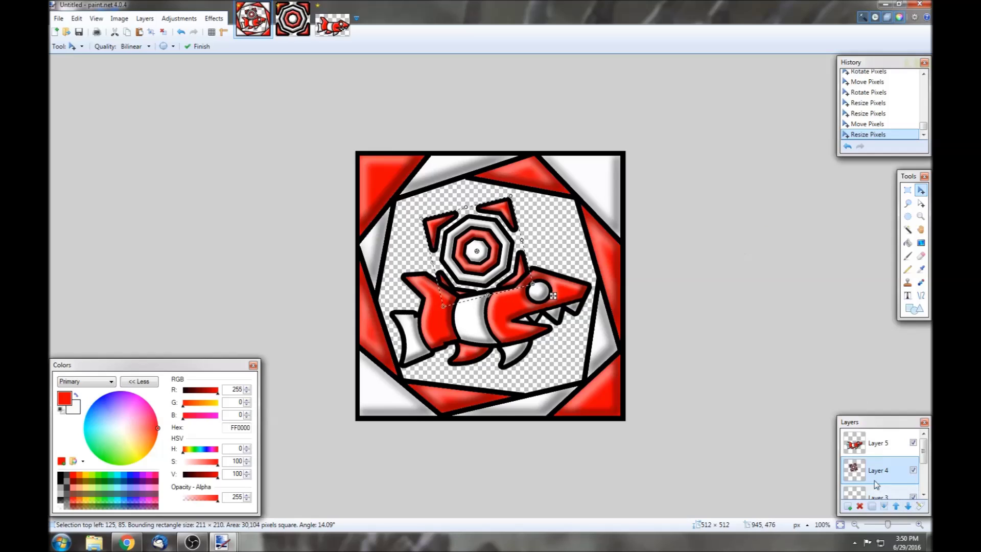
{"action": "left_click", "coordinate": [880, 440]}
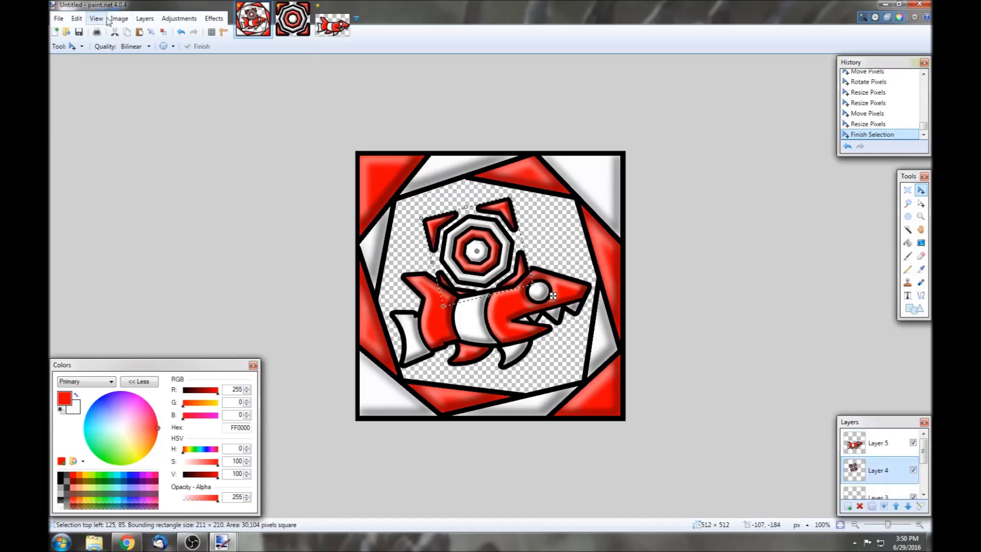
{"action": "left_click", "coordinate": [59, 19]}
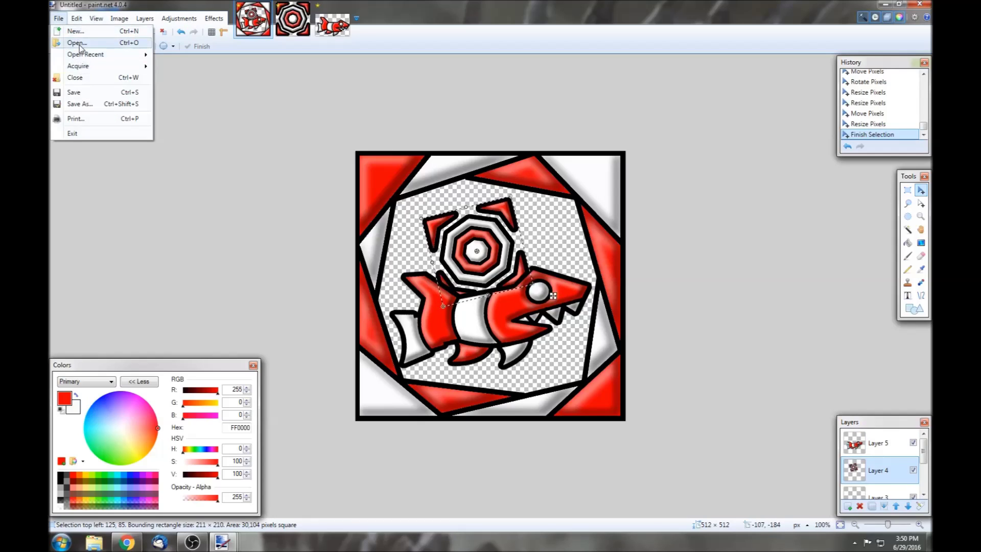
Import Trails/TRAIL_02.png as a new layer and move it beneath the shark layer
{"action": "left_click", "coordinate": [58, 19]}
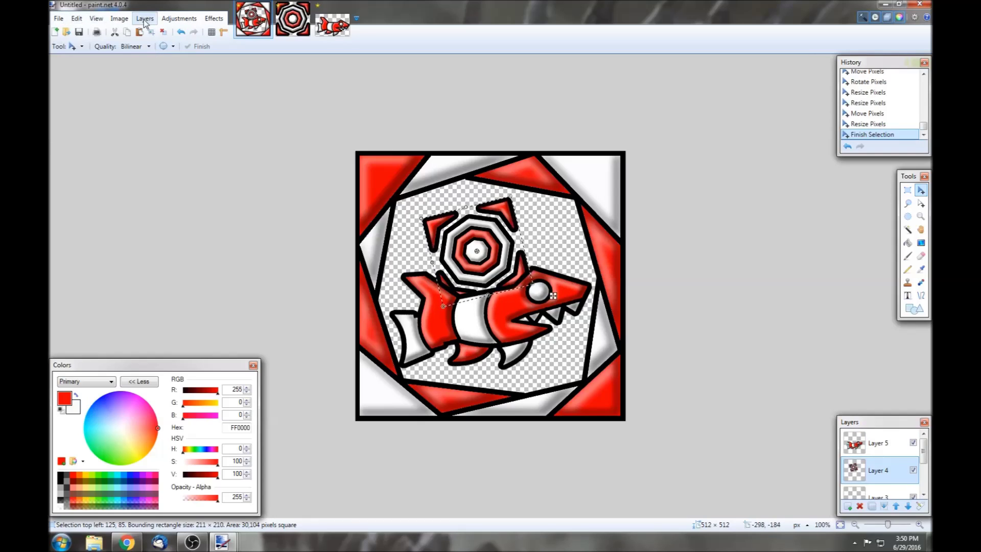
{"action": "left_click", "coordinate": [144, 19]}
{"action": "left_click", "coordinate": [157, 82]}
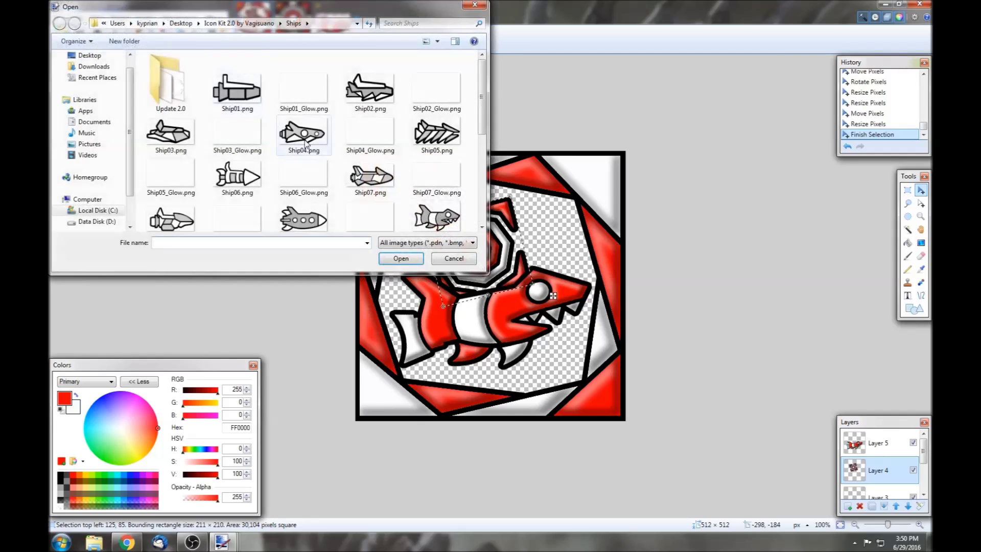
{"action": "key", "text": "BackSpace"}
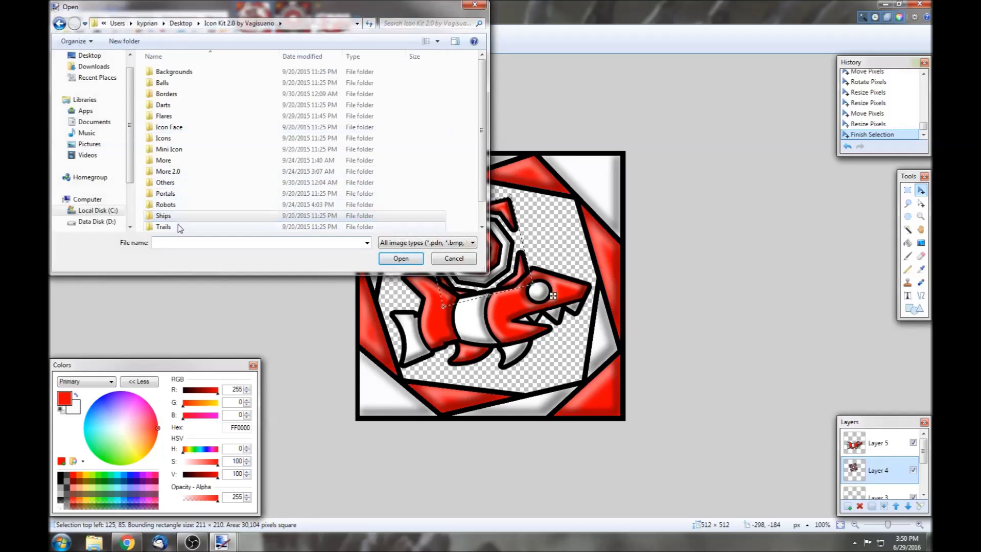
{"action": "double_click", "coordinate": [178, 228]}
{"action": "double_click", "coordinate": [225, 81]}
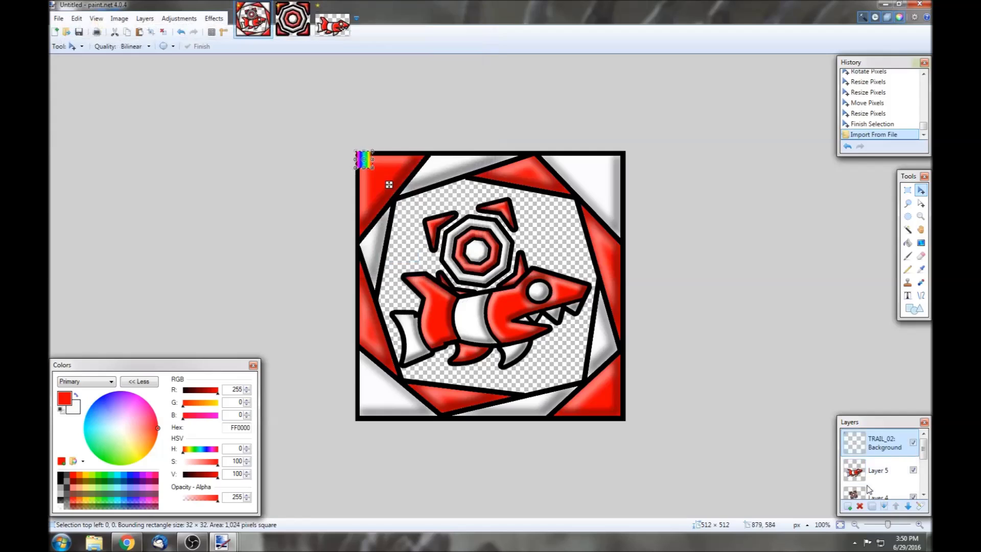
{"action": "left_click_drag", "start_coordinate": [875, 446], "coordinate": [875, 473]}
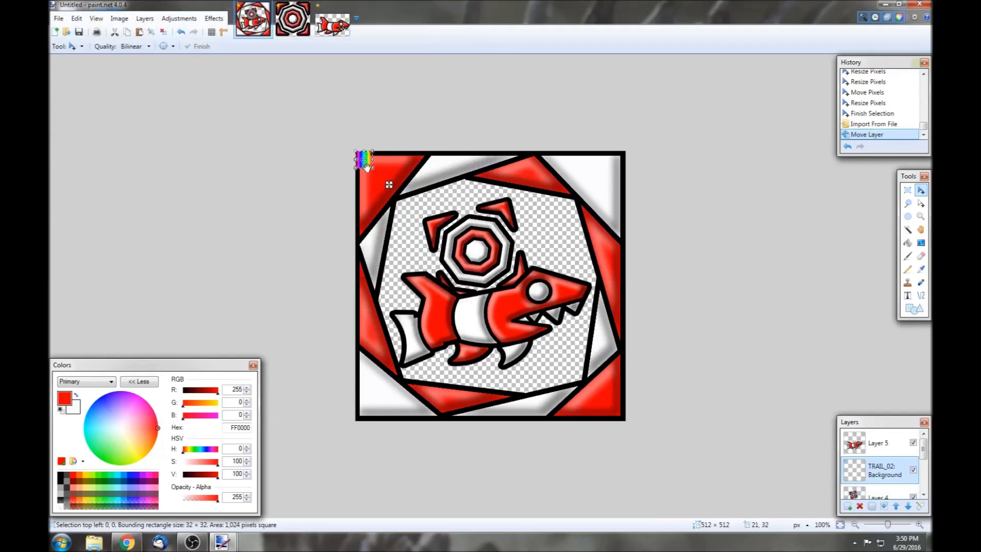
Enlarge, rotate and stretch the rainbow from the shark's tail past the canvas's left edge
{"action": "left_click_drag", "start_coordinate": [368, 162], "coordinate": [398, 348]}
{"action": "left_click_drag", "start_coordinate": [422, 392], "coordinate": [359, 390]}
{"action": "left_click_drag", "start_coordinate": [415, 366], "coordinate": [397, 344]}
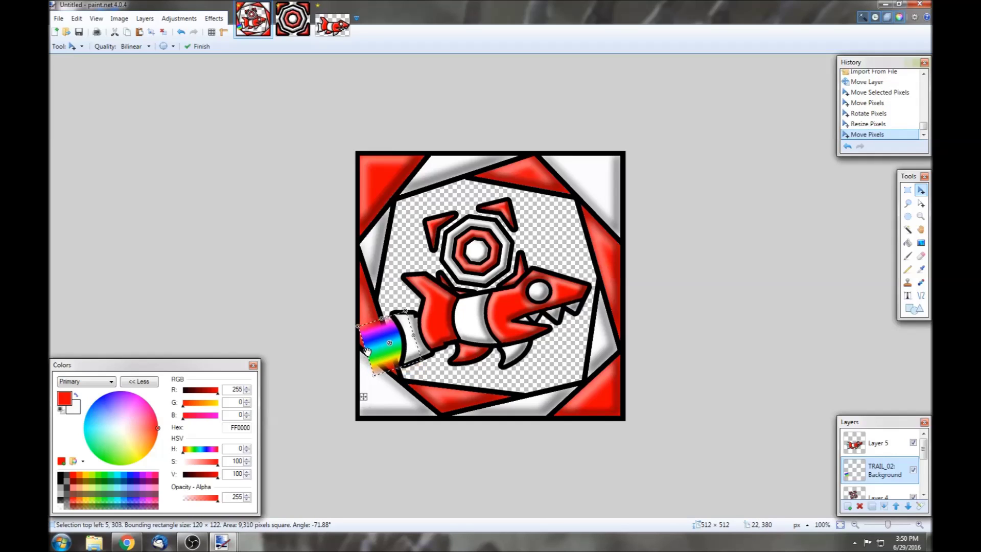
{"action": "left_click_drag", "start_coordinate": [367, 351], "coordinate": [250, 376]}
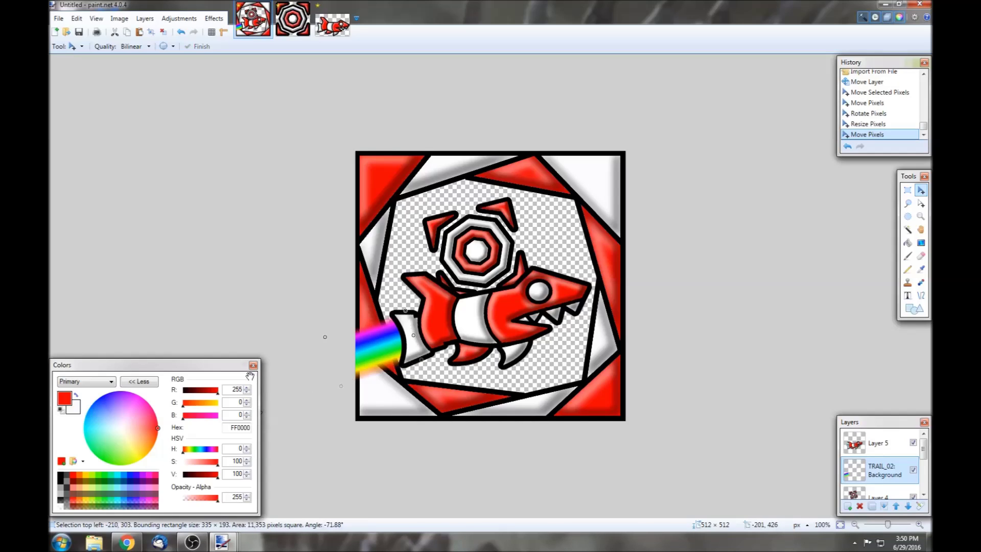
{"action": "left_click_drag", "start_coordinate": [250, 376], "coordinate": [250, 378]}
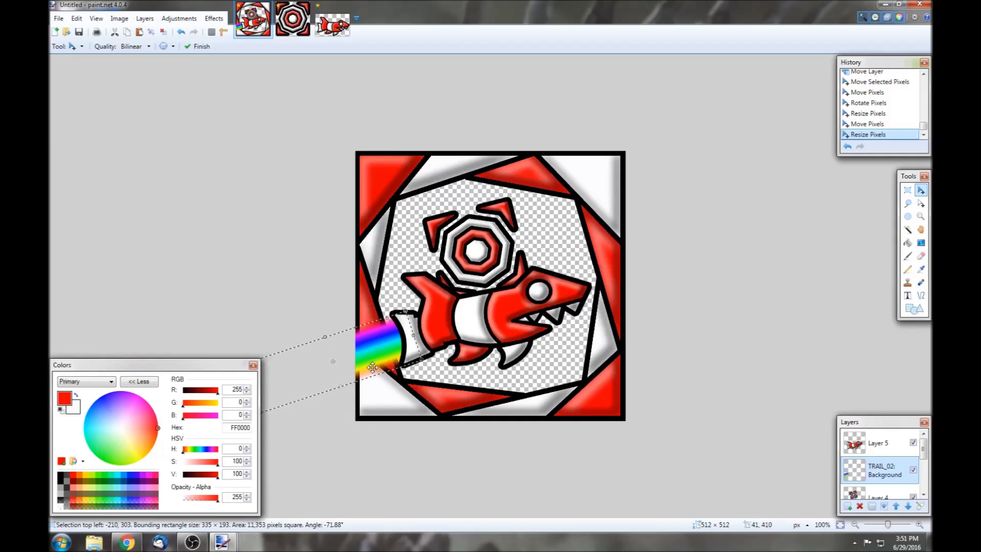
{"action": "left_click_drag", "start_coordinate": [343, 385], "coordinate": [338, 389]}
{"action": "left_click_drag", "start_coordinate": [381, 359], "coordinate": [384, 357]}
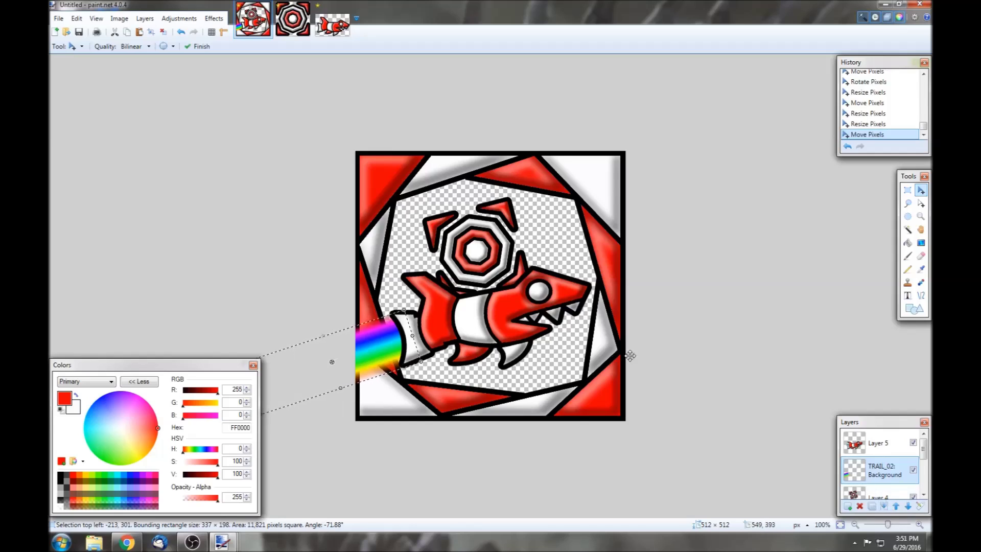
{"action": "left_click", "coordinate": [907, 190]}
{"action": "left_click", "coordinate": [830, 271]}
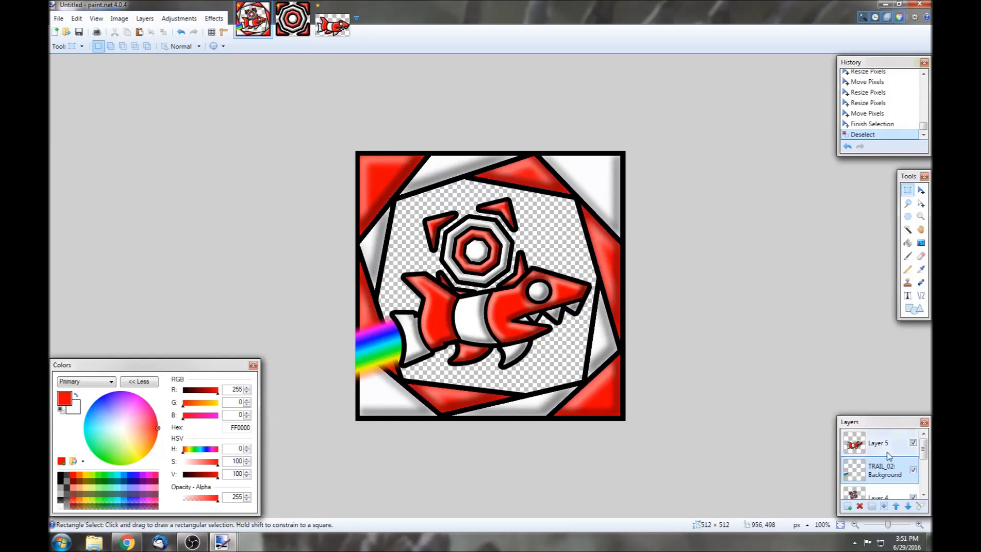
Move Layer 4 above TRAIL_02 and merge the shark's Layer 5 down into it
{"action": "left_click", "coordinate": [874, 495]}
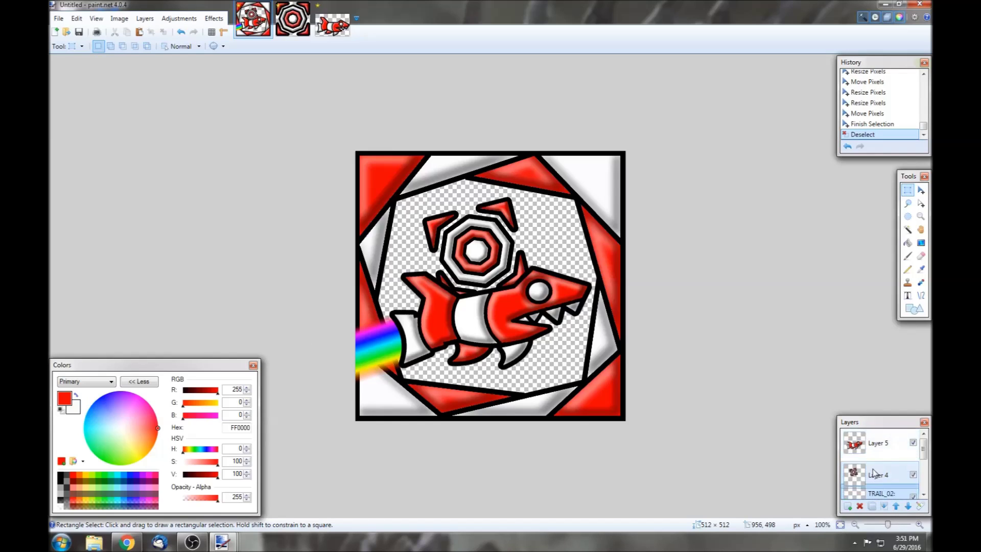
{"action": "left_click", "coordinate": [896, 506]}
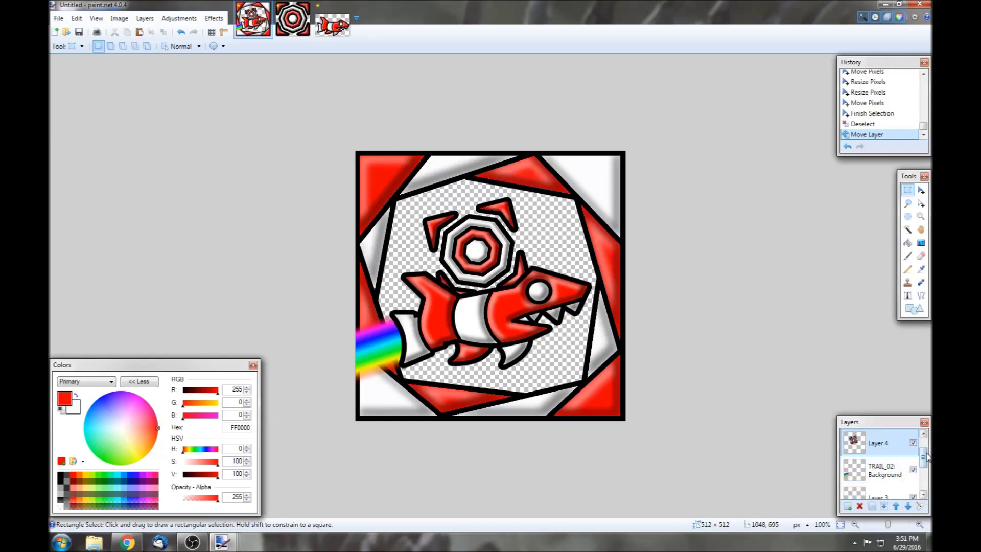
{"action": "left_click_drag", "start_coordinate": [926, 457], "coordinate": [926, 441]}
{"action": "left_click", "coordinate": [879, 448]}
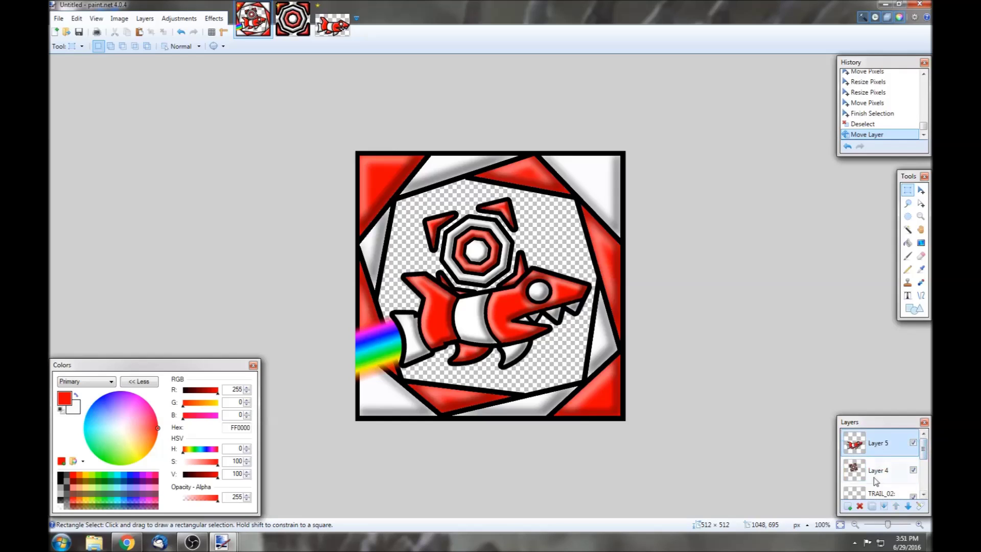
{"action": "left_click", "coordinate": [884, 506]}
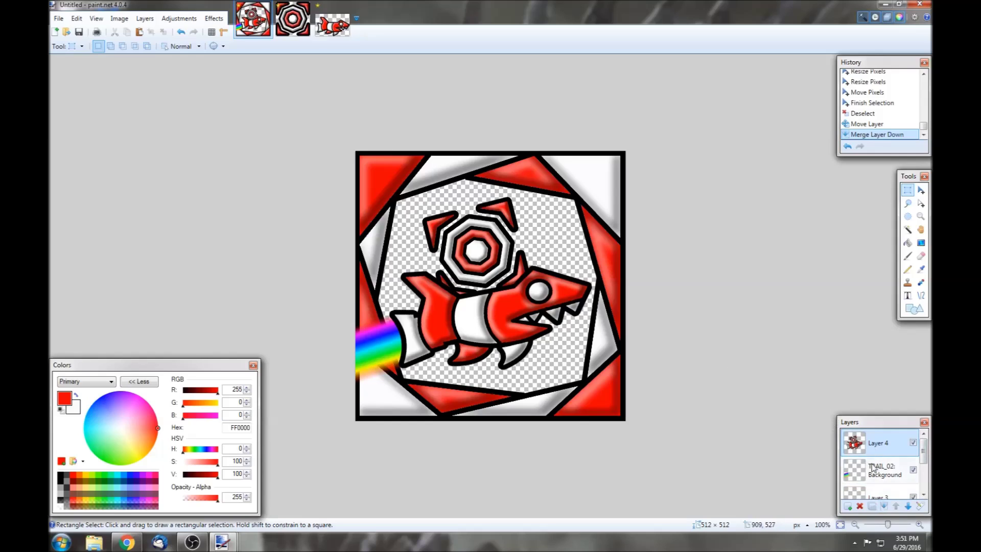
Rectangle-select almost the whole canvas, undoing an accidental shift of the artwork
{"action": "left_click_drag", "start_coordinate": [622, 159], "coordinate": [352, 424]}
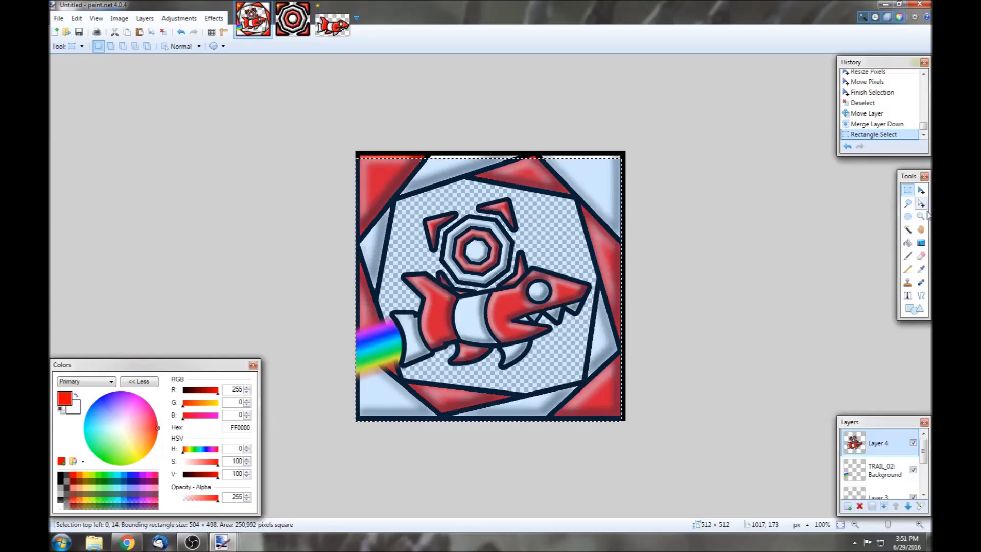
{"action": "left_click", "coordinate": [921, 189]}
{"action": "left_click_drag", "start_coordinate": [487, 295], "coordinate": [503, 310]}
{"action": "key", "text": "ctrl+z"}
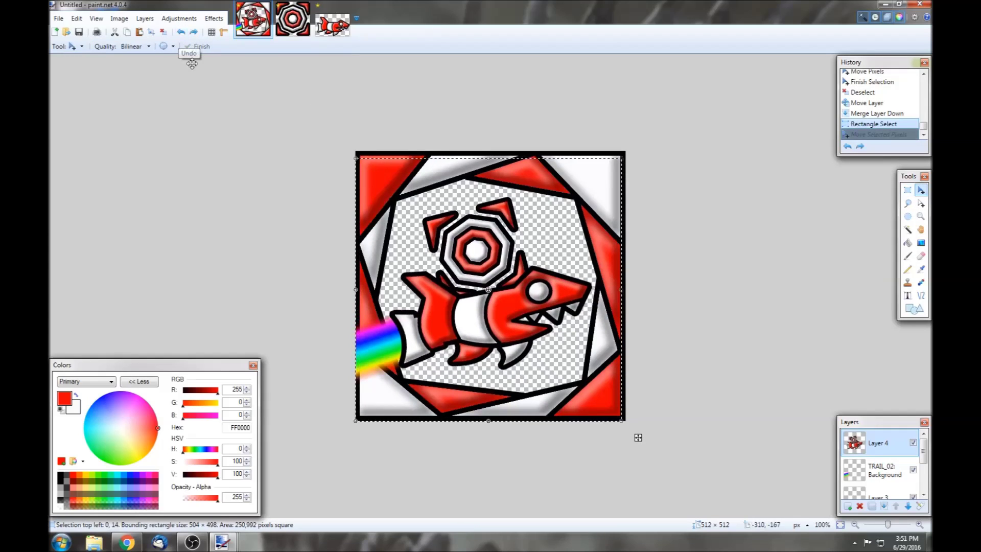
Apply Outline Object to the shark ship and cube: red, radius 10, strength 4
{"action": "left_click", "coordinate": [212, 19]}
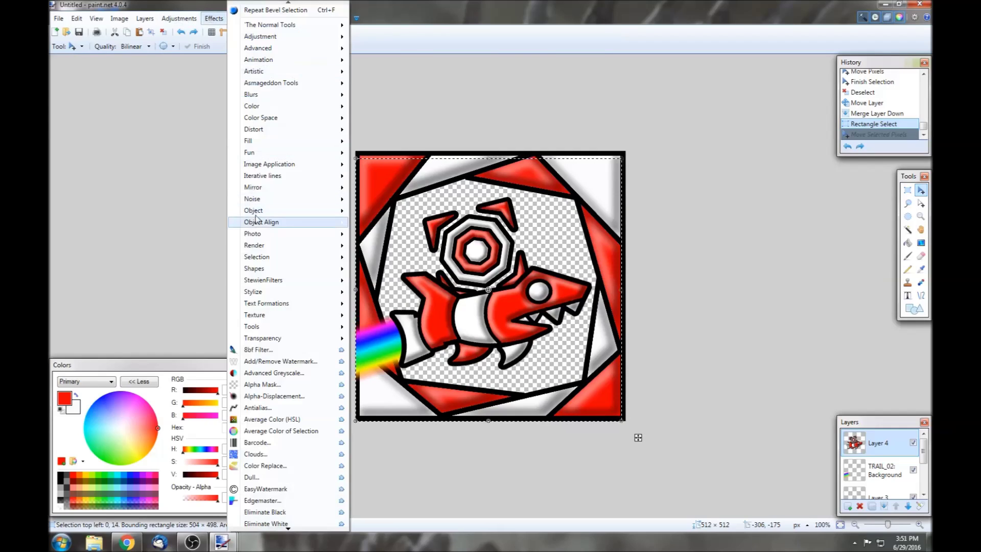
{"action": "mouse_move", "coordinate": [285, 220]}
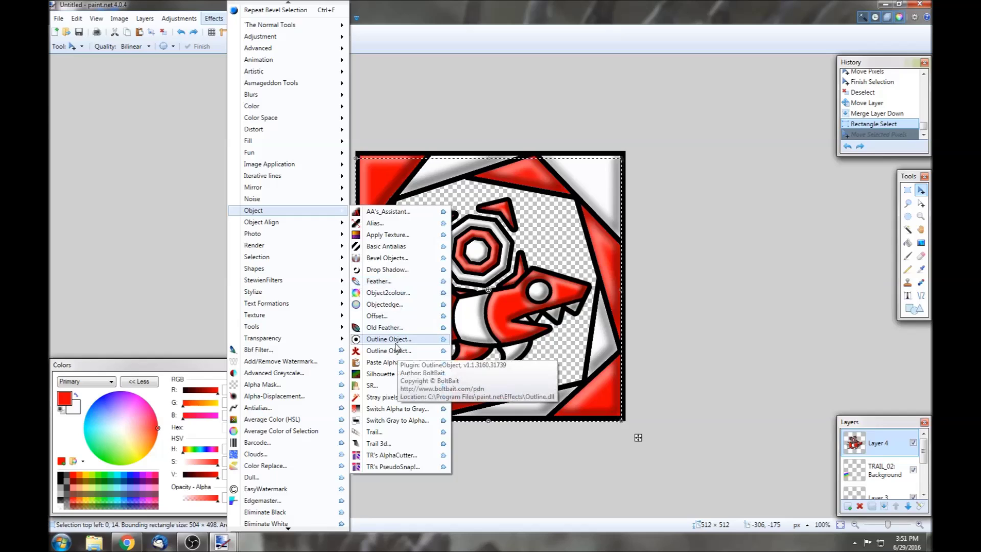
{"action": "left_click", "coordinate": [362, 353]}
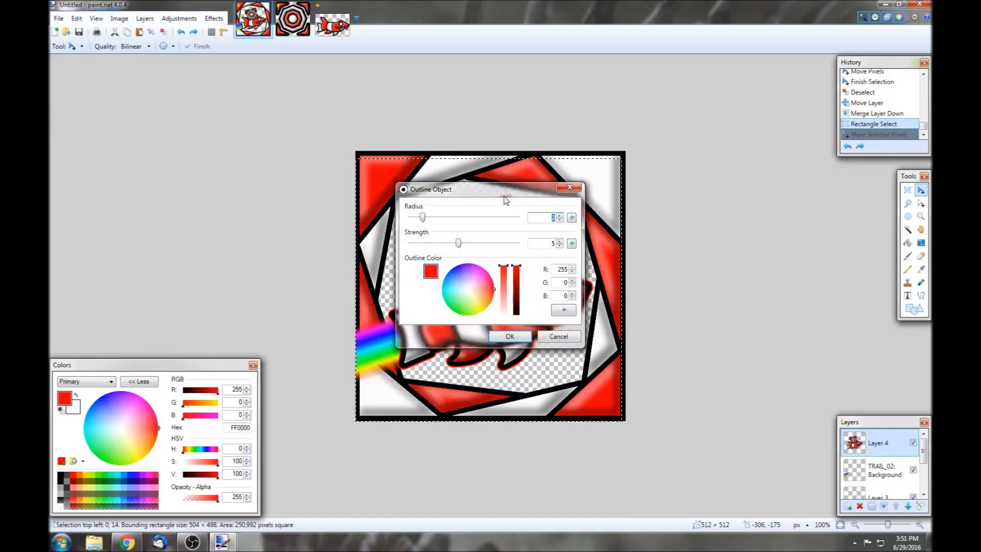
{"action": "left_click_drag", "start_coordinate": [504, 195], "coordinate": [227, 170]}
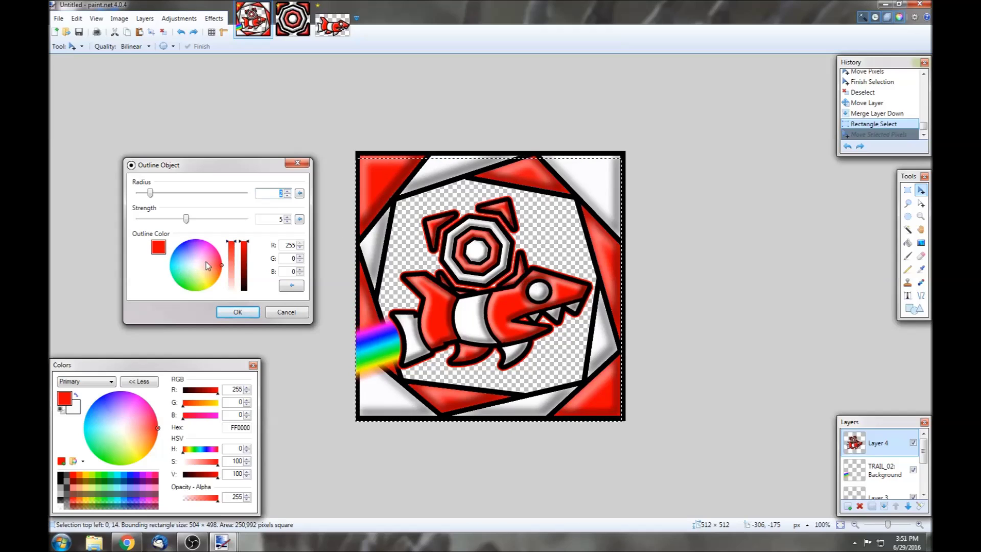
{"action": "left_click", "coordinate": [186, 218]}
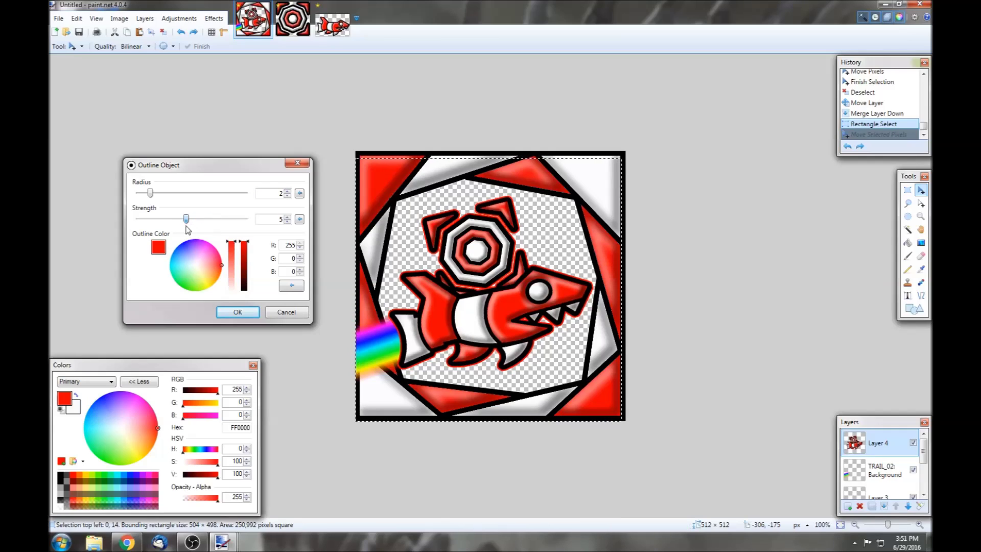
{"action": "left_click_drag", "start_coordinate": [151, 192], "coordinate": [246, 192]}
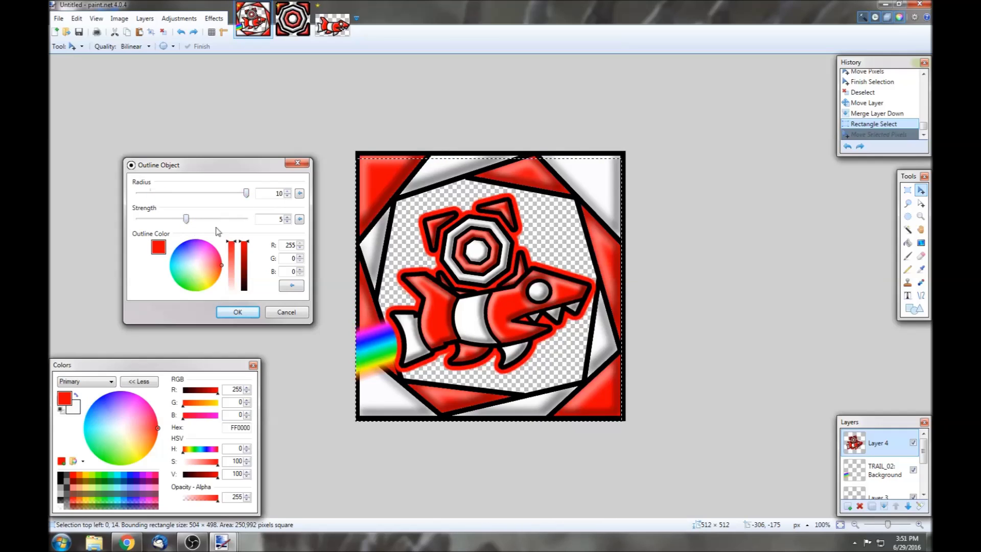
{"action": "left_click_drag", "start_coordinate": [187, 218], "coordinate": [179, 222]}
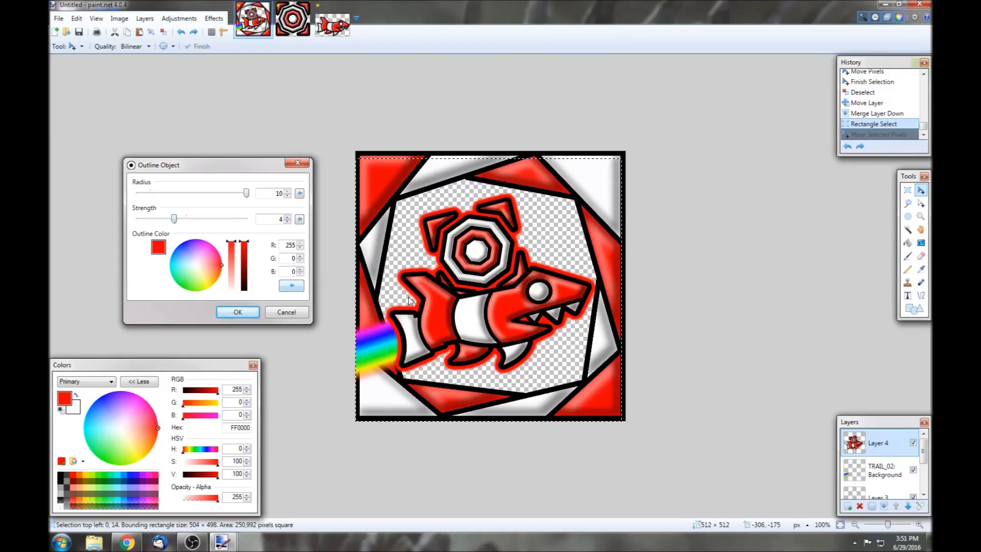
{"action": "left_click", "coordinate": [238, 312]}
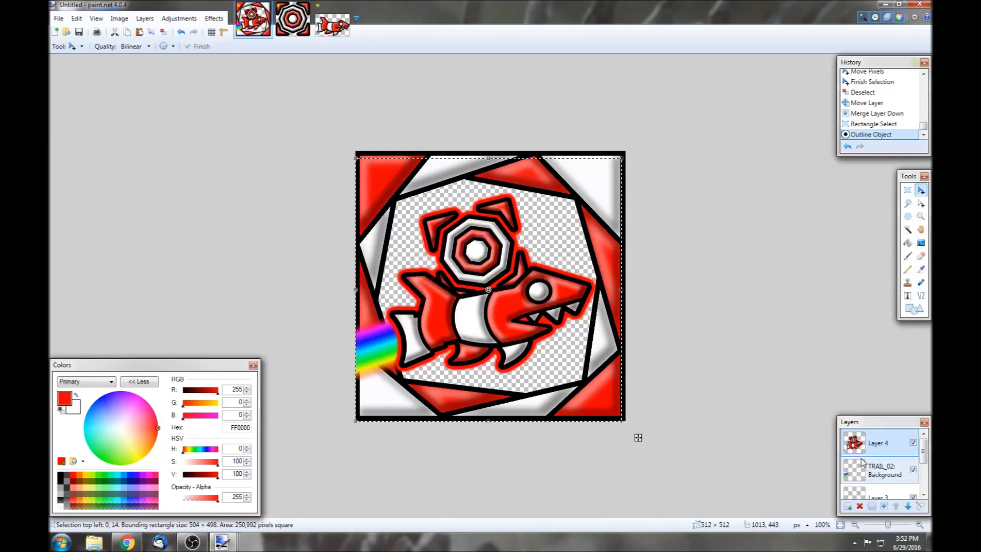
Merge the outlined layer down into Layer 3, clear the selection, and start text near the top-left
{"action": "left_click", "coordinate": [883, 507]}
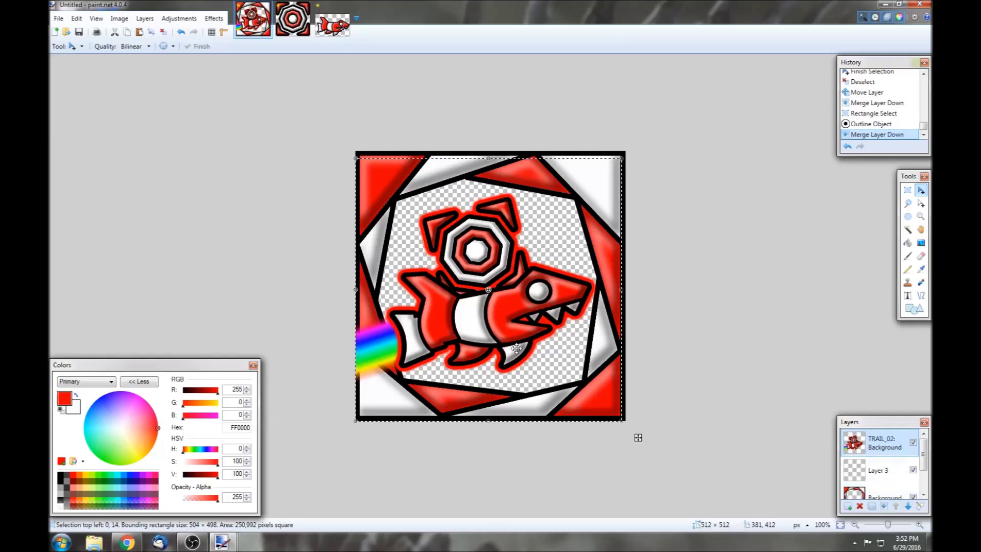
{"action": "left_click", "coordinate": [890, 479]}
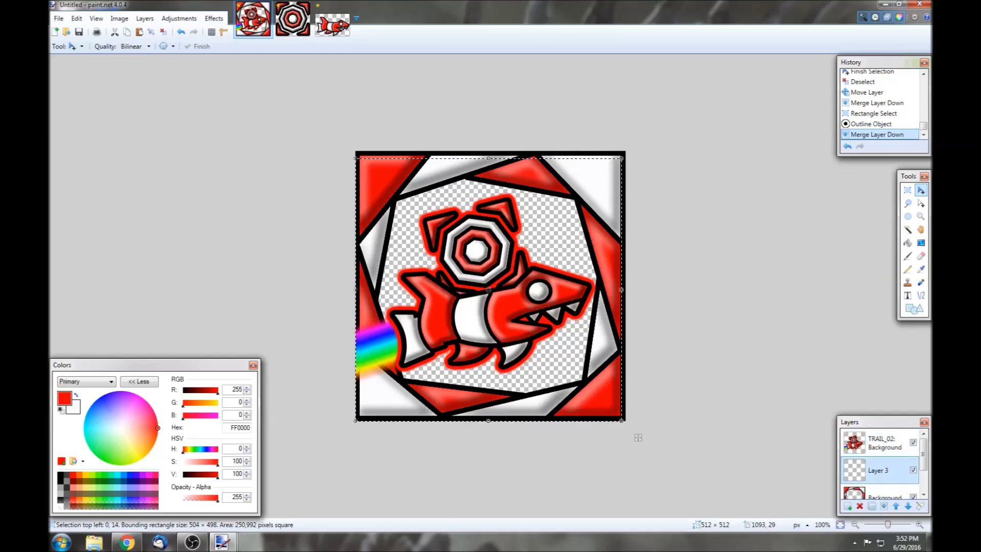
{"action": "left_click", "coordinate": [908, 189]}
{"action": "left_click", "coordinate": [819, 188]}
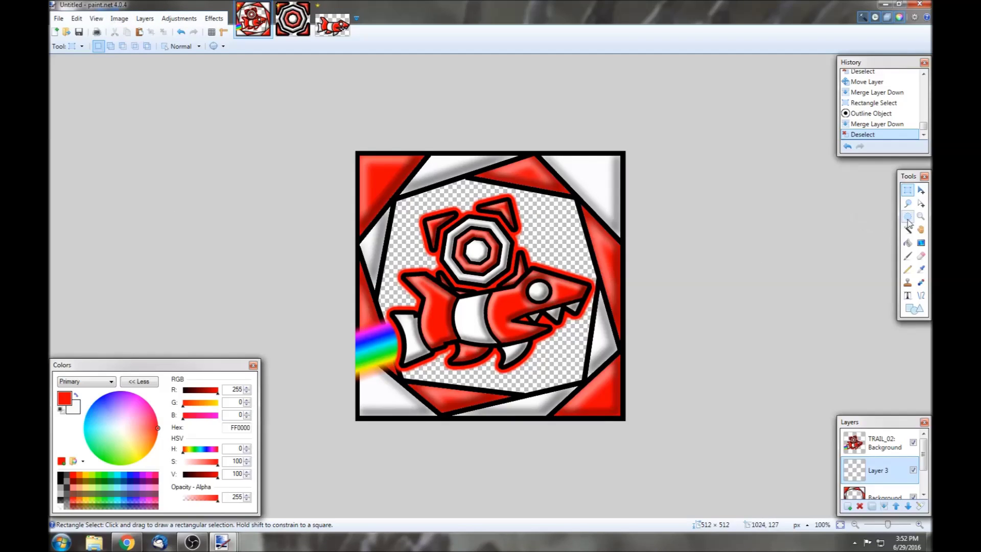
{"action": "left_click", "coordinate": [907, 296]}
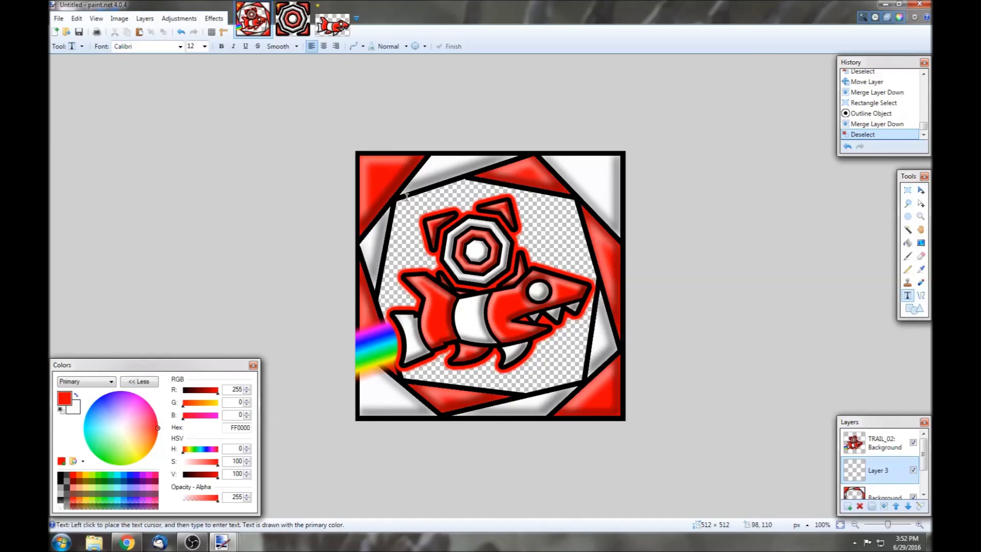
{"action": "left_click", "coordinate": [369, 176]}
Set the text to size 48 in the Pusab font
{"action": "left_click", "coordinate": [203, 46]}
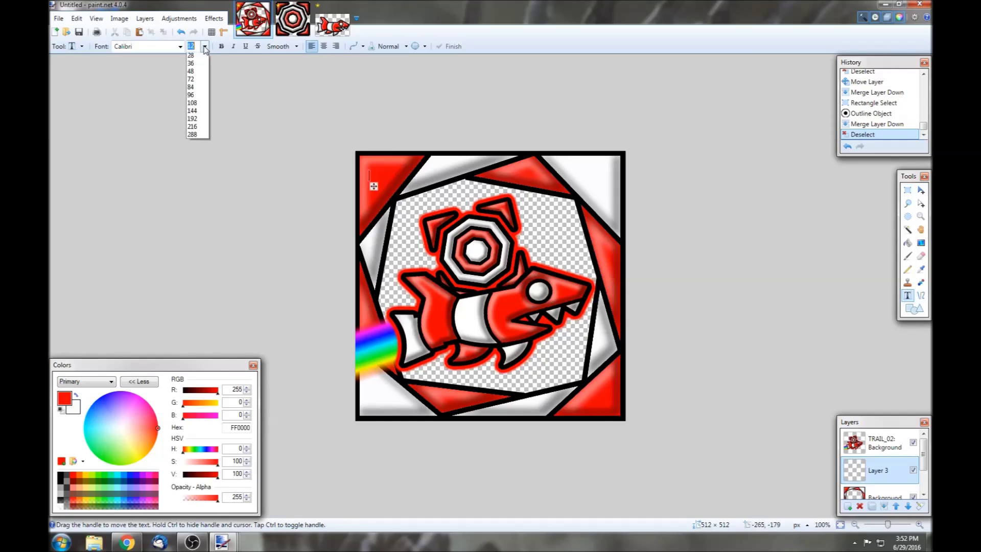
{"action": "left_click", "coordinate": [194, 165]}
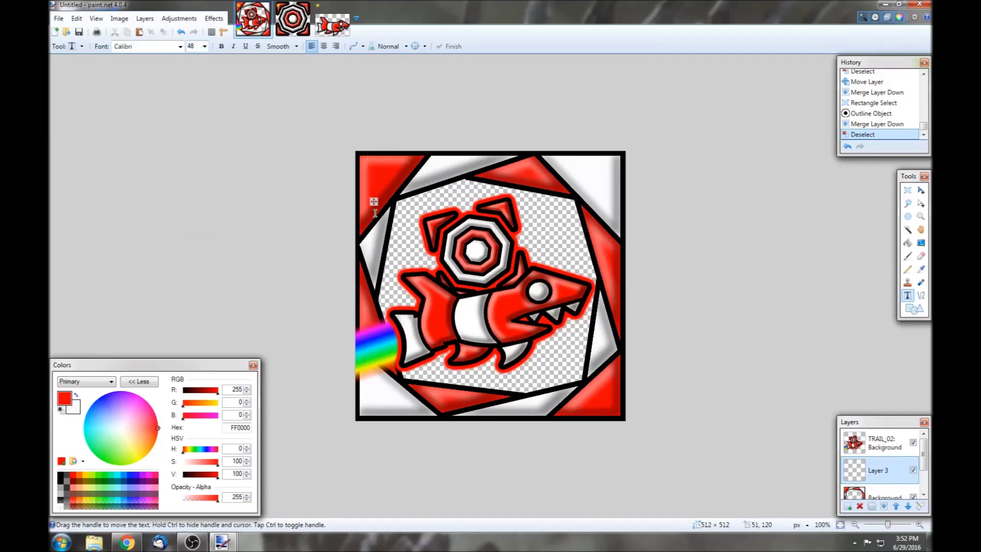
{"action": "left_click_drag", "start_coordinate": [374, 202], "coordinate": [376, 209]}
{"action": "left_click", "coordinate": [180, 47]}
{"action": "scroll", "coordinate": [186, 251], "scroll_direction": "down", "scroll_amount": 11}
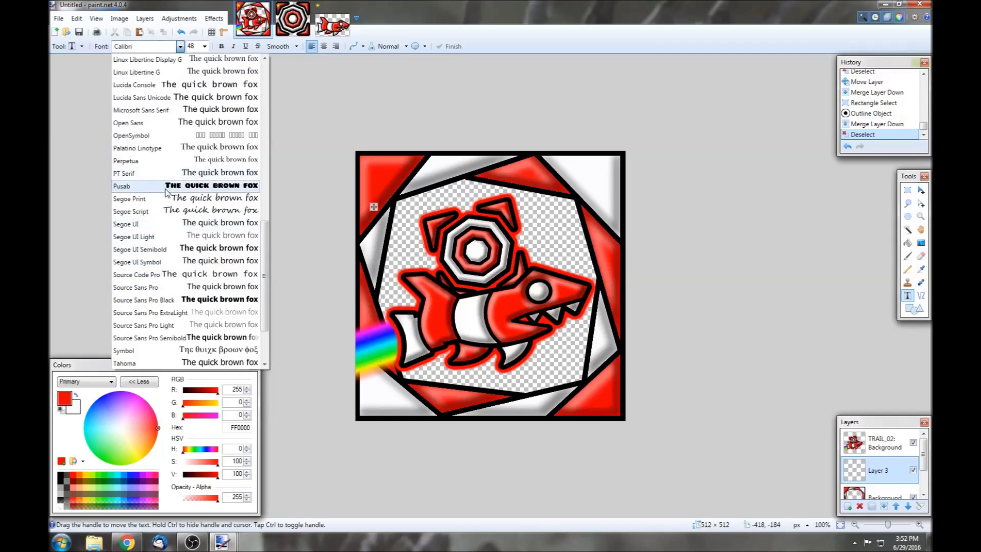
{"action": "left_click", "coordinate": [165, 187]}
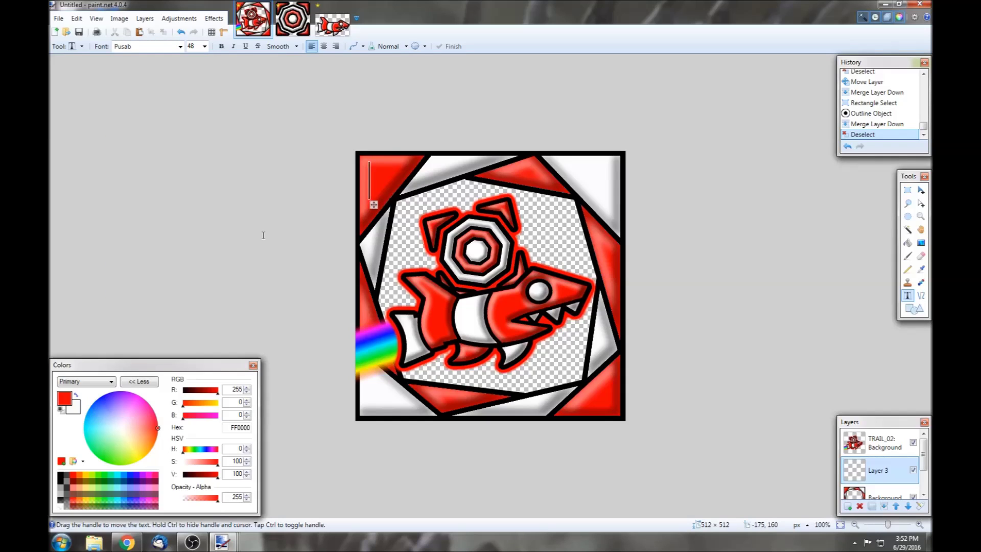
Type a black 'P' and nudge it up into the top-left corner
{"action": "left_click", "coordinate": [393, 202]}
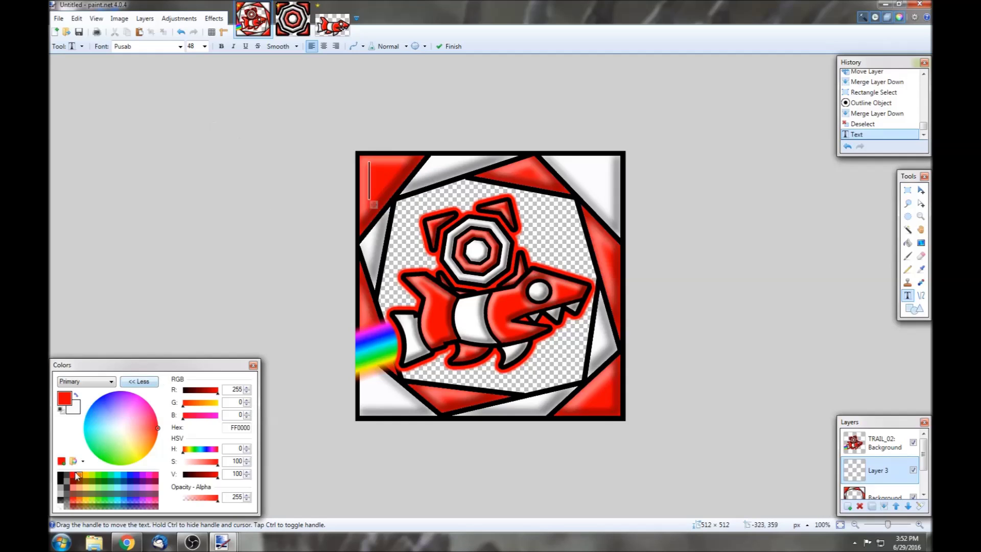
{"action": "left_click", "coordinate": [75, 394]}
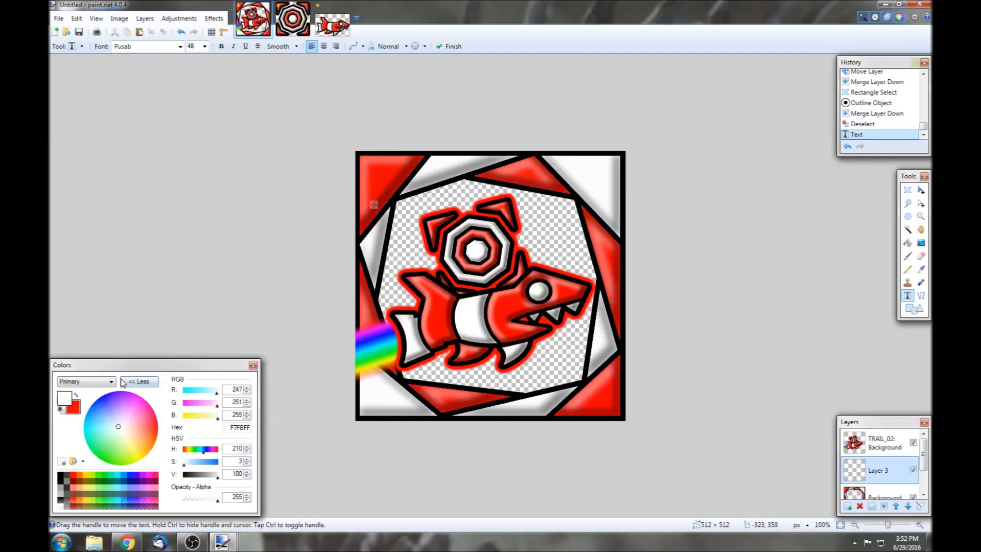
{"action": "type", "text": "P"}
{"action": "left_click", "coordinate": [61, 476]}
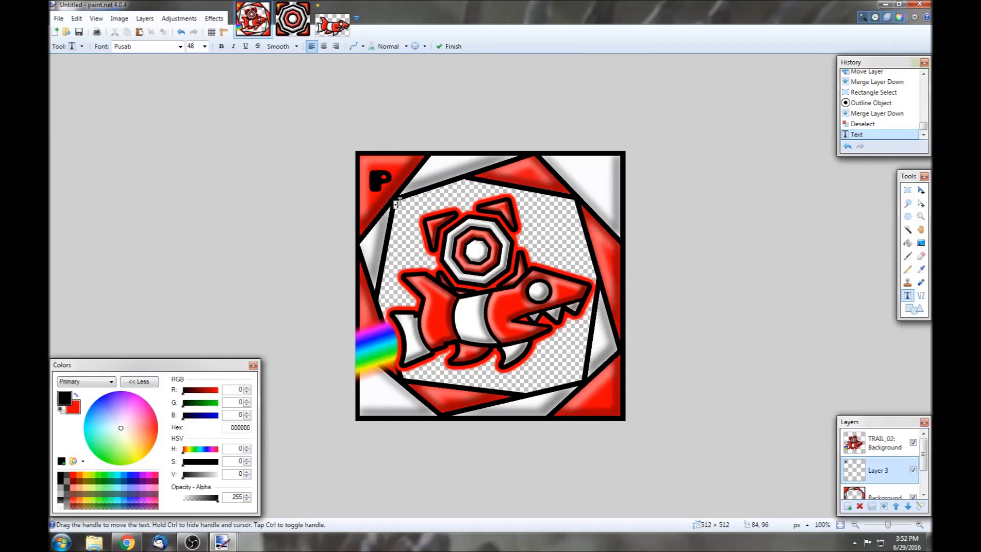
{"action": "left_click_drag", "start_coordinate": [397, 207], "coordinate": [399, 201]}
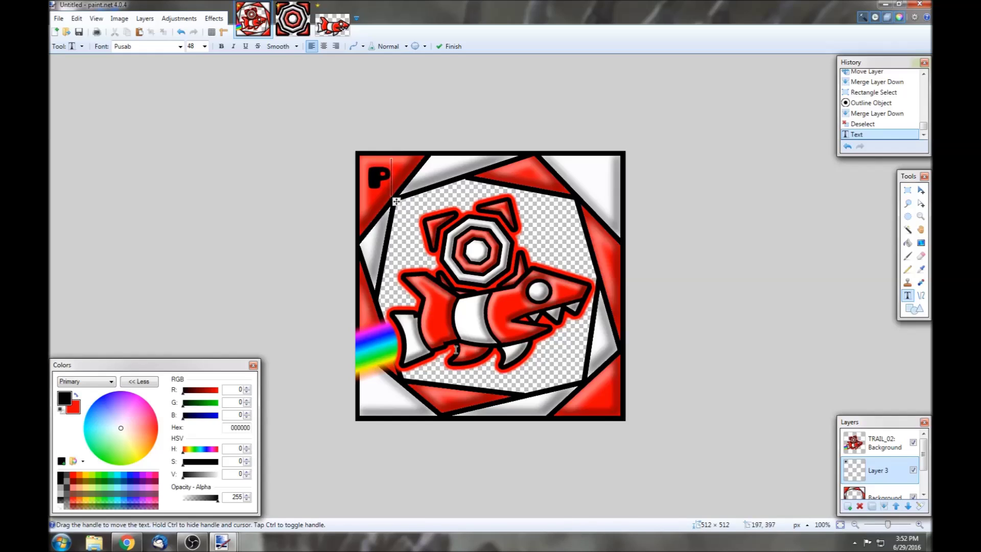
{"action": "left_click", "coordinate": [446, 371]}
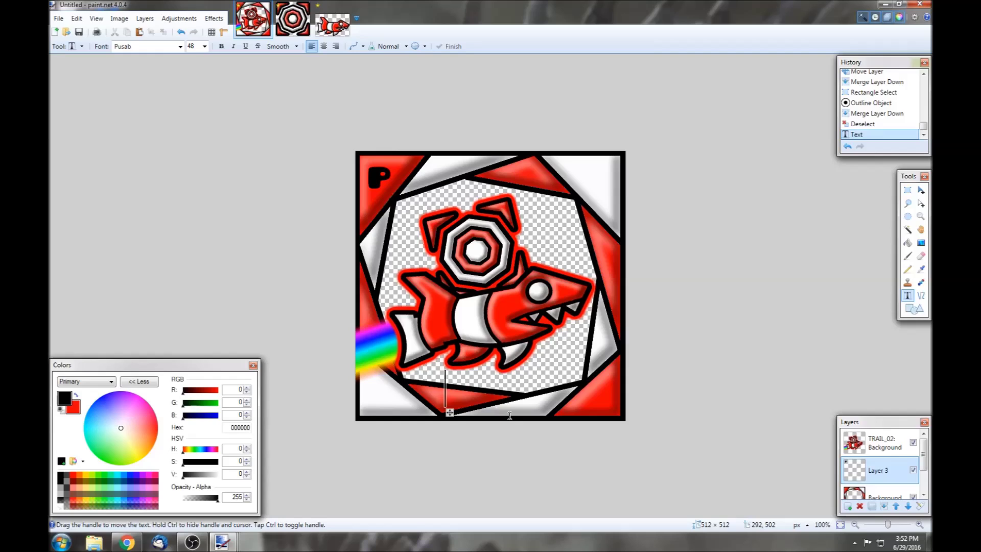
Type 'PARSON' near the bottom, then select it and undo it with Ctrl+Z
{"action": "type", "text": "PASS"}
{"action": "key", "text": "BackSpace"}
{"action": "key", "text": "BackSpace"}
{"action": "type", "text": "R"}
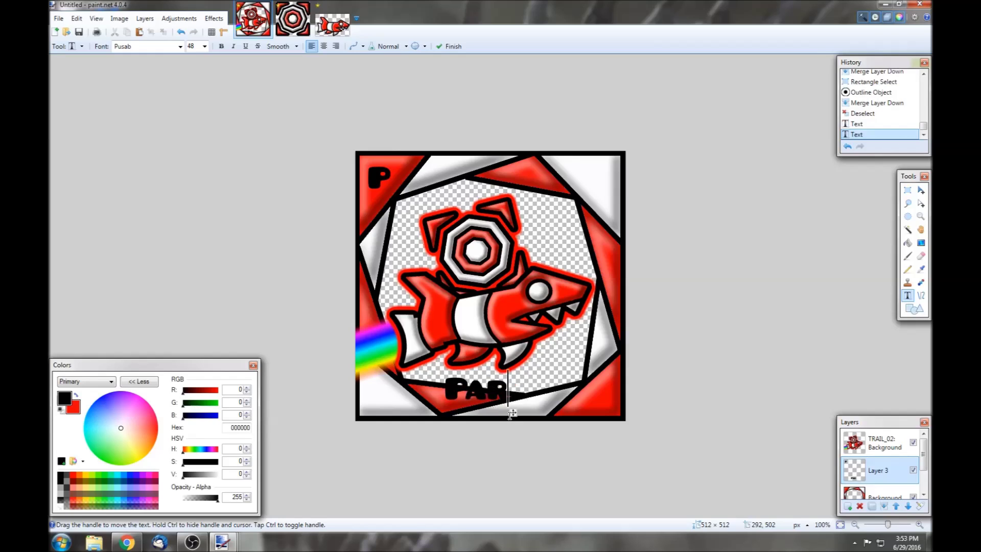
{"action": "type", "text": "SON"}
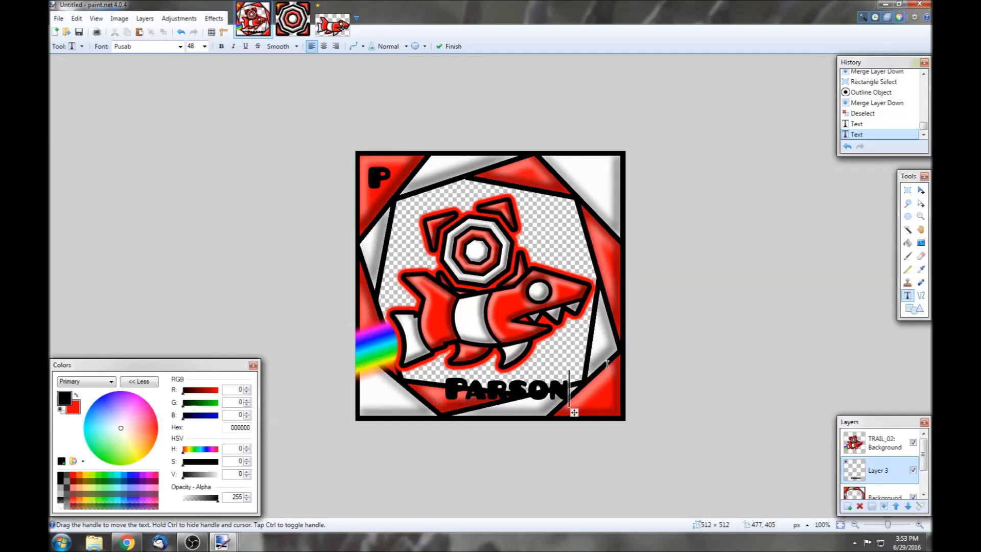
{"action": "left_click_drag", "start_coordinate": [574, 412], "coordinate": [569, 407]}
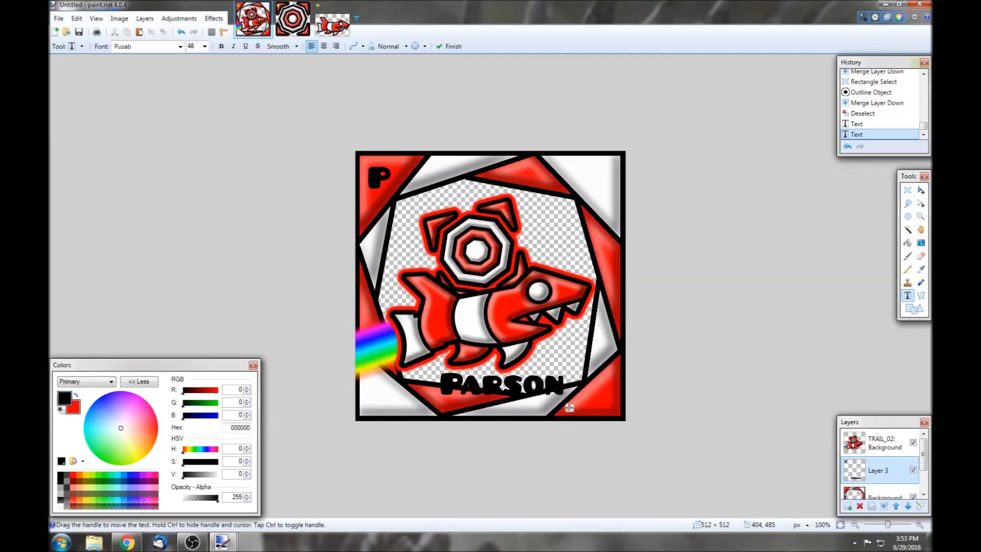
{"action": "left_click", "coordinate": [907, 190]}
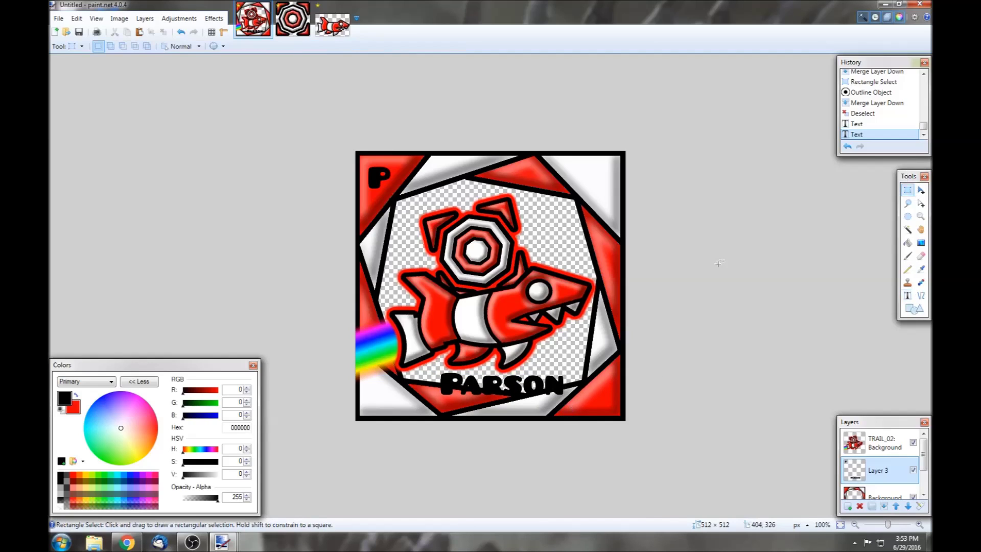
{"action": "left_click_drag", "start_coordinate": [594, 363], "coordinate": [431, 406]}
{"action": "key", "text": "ctrl+z"}
{"action": "key", "text": "ctrl+z"}
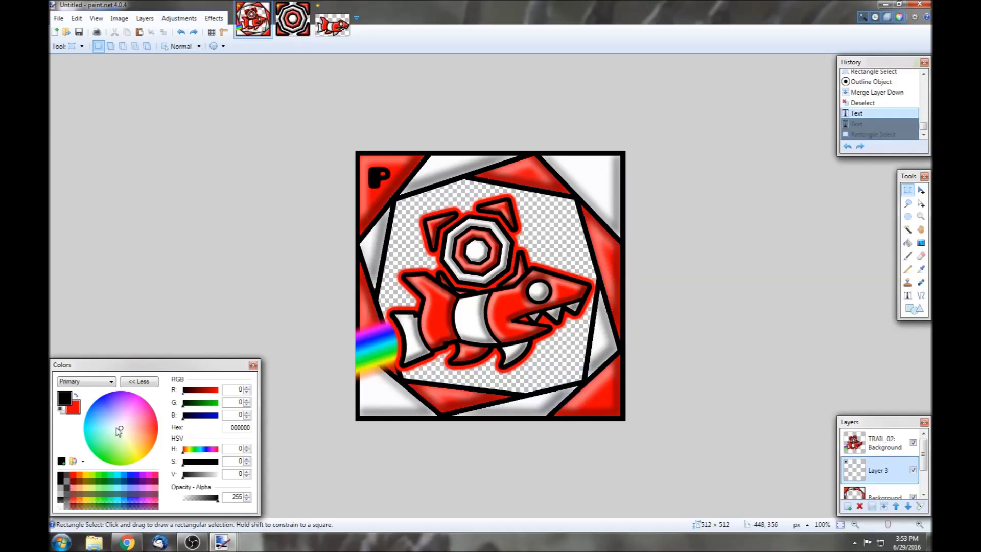
Retype 'PARSON' at size 56 along the bottom edge and move Layer 3 to the top
{"action": "left_click", "coordinate": [908, 296]}
{"action": "left_click", "coordinate": [459, 379]}
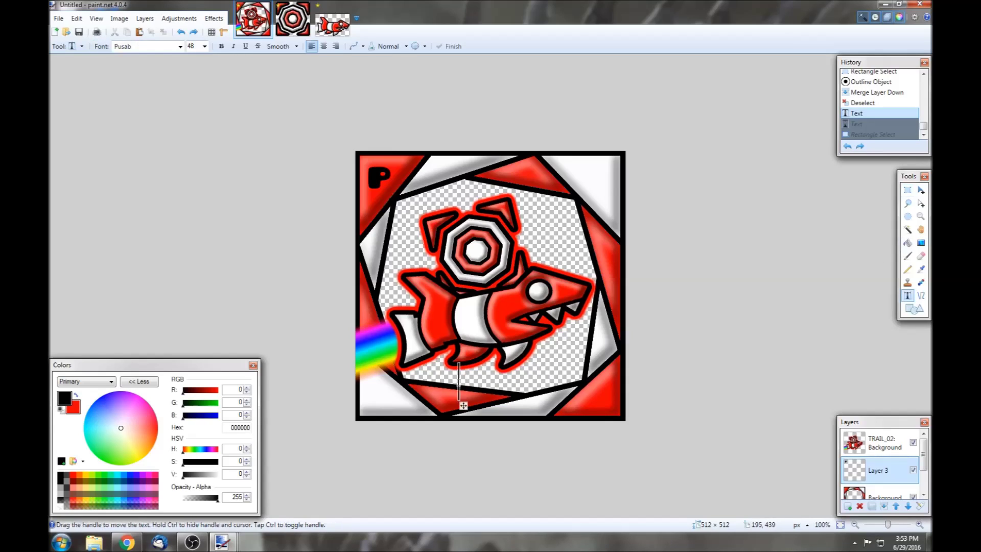
{"action": "left_click", "coordinate": [205, 47]}
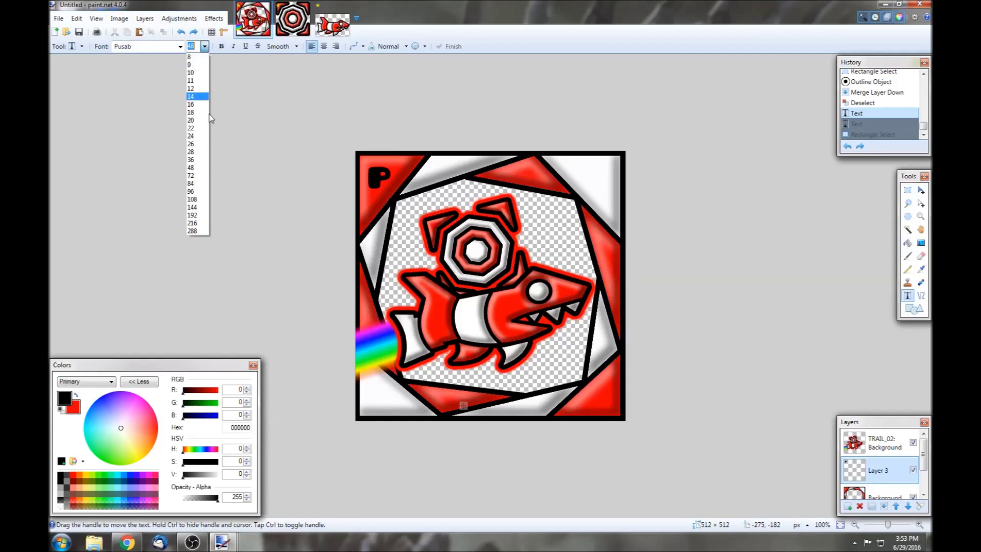
{"action": "left_click", "coordinate": [191, 167]}
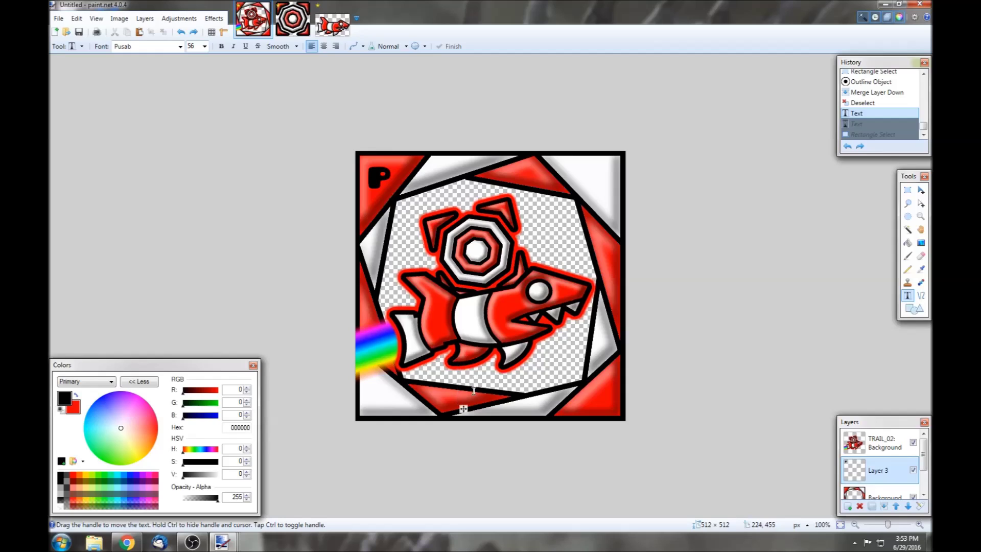
{"action": "type", "text": "PARS"}
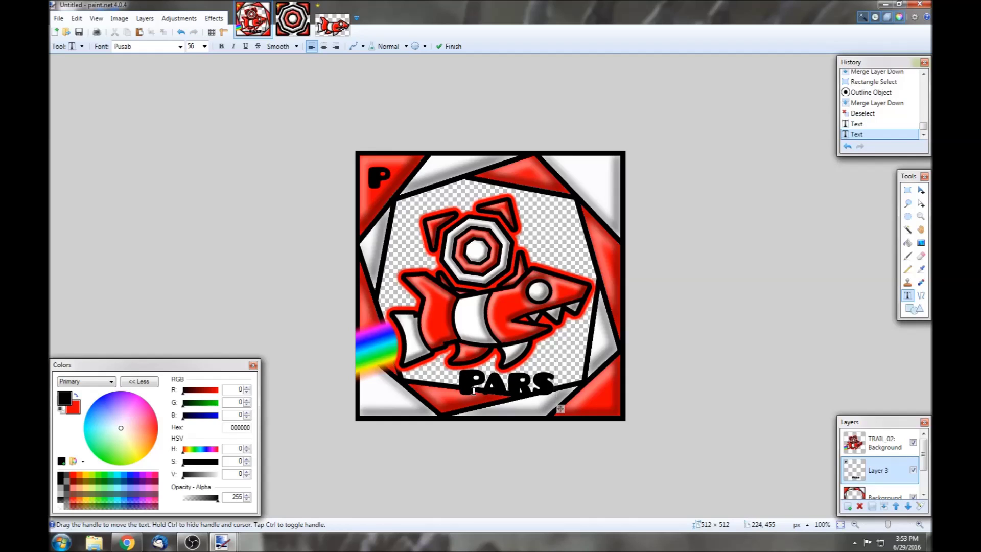
{"action": "type", "text": "ON"}
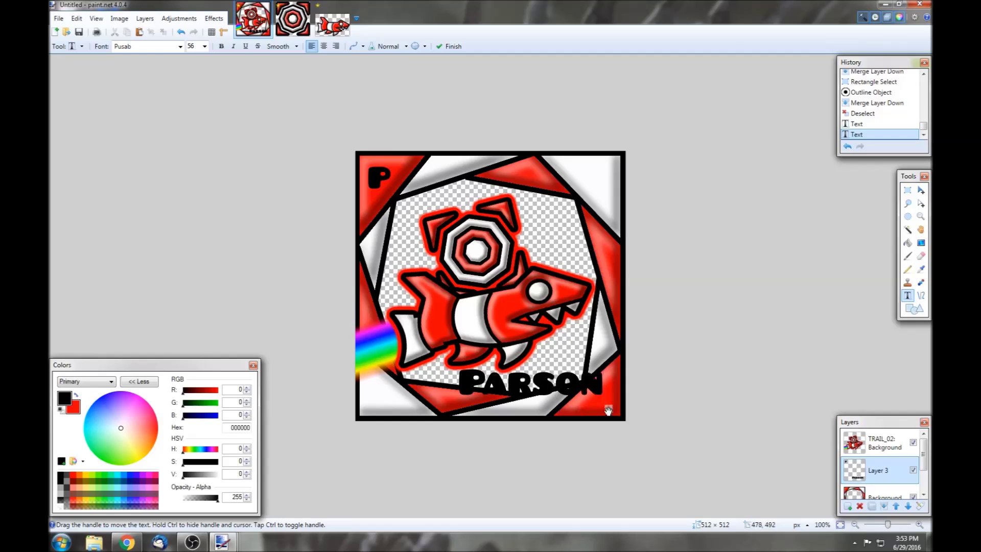
{"action": "left_click_drag", "start_coordinate": [609, 408], "coordinate": [570, 411]}
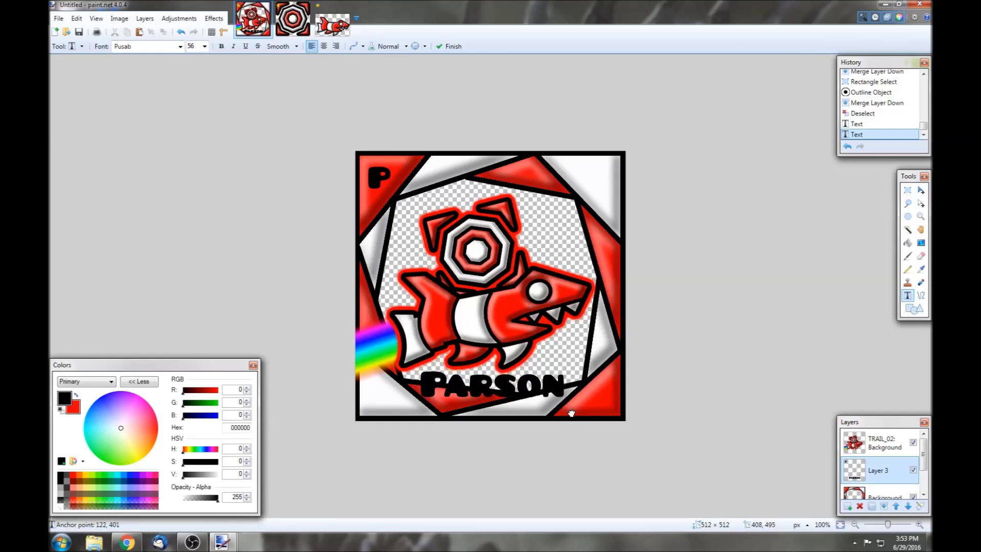
{"action": "left_click_drag", "start_coordinate": [877, 472], "coordinate": [875, 447]}
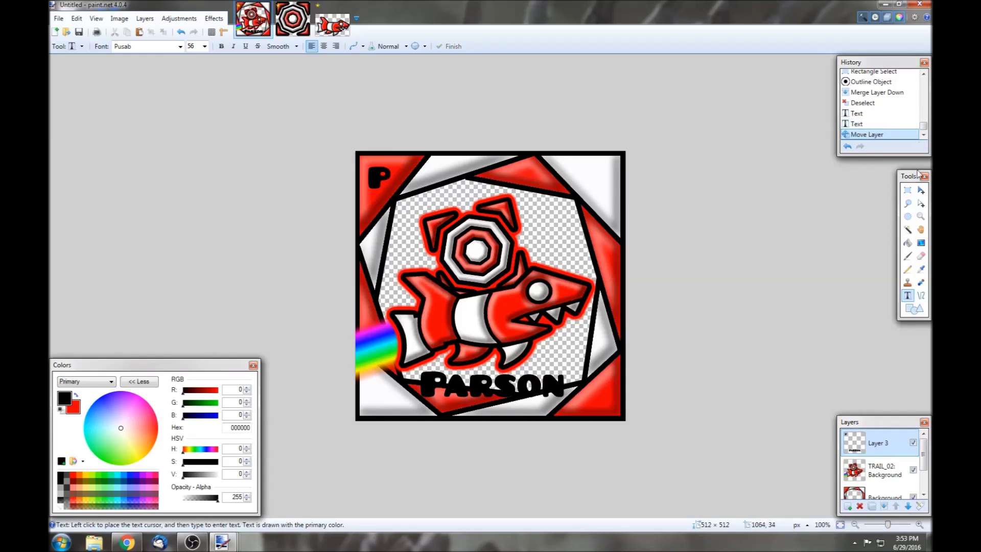
Tilt the PARSON text about 10°, enlarge it, and reposition it along the bottom
{"action": "left_click", "coordinate": [908, 190]}
{"action": "left_click_drag", "start_coordinate": [591, 366], "coordinate": [407, 408]}
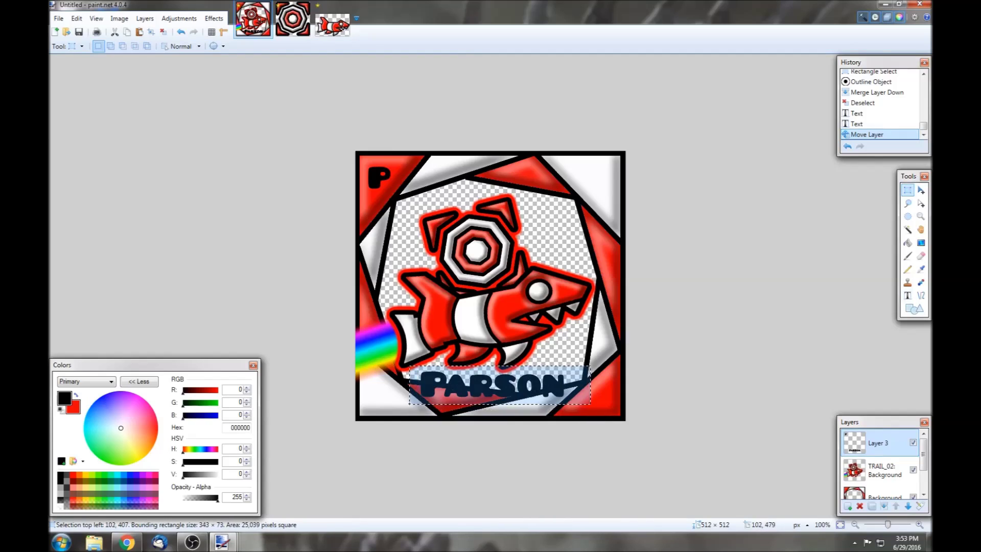
{"action": "left_click", "coordinate": [922, 191]}
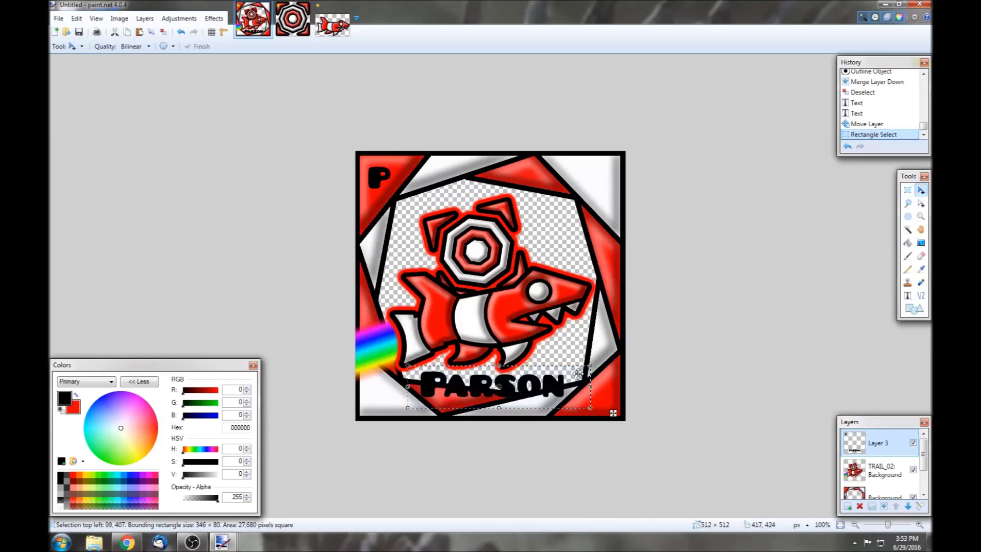
{"action": "left_click_drag", "start_coordinate": [596, 367], "coordinate": [595, 351]}
{"action": "mouse_move", "coordinate": [557, 381]}
{"action": "left_mouse_down"}
{"action": "mouse_move", "coordinate": [562, 361]}
{"action": "mouse_move", "coordinate": [559, 373]}
{"action": "left_mouse_up"}
{"action": "left_click_drag", "start_coordinate": [414, 376], "coordinate": [393, 374]}
{"action": "left_click_drag", "start_coordinate": [517, 388], "coordinate": [533, 387]}
{"action": "left_click", "coordinate": [908, 190]}
{"action": "key", "text": "ctrl+d"}
Enlarge the corner P slightly and deselect it
{"action": "left_click_drag", "start_coordinate": [398, 164], "coordinate": [359, 194]}
{"action": "left_click", "coordinate": [921, 190]}
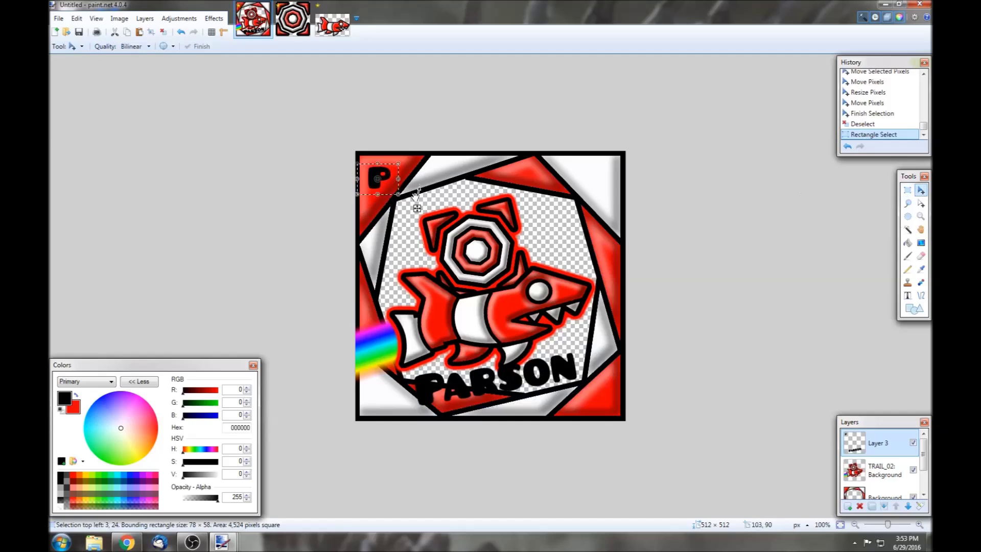
{"action": "mouse_move", "coordinate": [402, 195]}
{"action": "left_mouse_down"}
{"action": "mouse_move", "coordinate": [407, 207]}
{"action": "mouse_move", "coordinate": [386, 184]}
{"action": "mouse_move", "coordinate": [399, 198]}
{"action": "mouse_move", "coordinate": [396, 186]}
{"action": "left_mouse_up"}
{"action": "left_click", "coordinate": [907, 190]}
{"action": "left_click", "coordinate": [306, 131]}
Apply a white Outline Object with radius 8 and strength 7 to the whole canvas
{"action": "left_click_drag", "start_coordinate": [306, 131], "coordinate": [689, 515]}
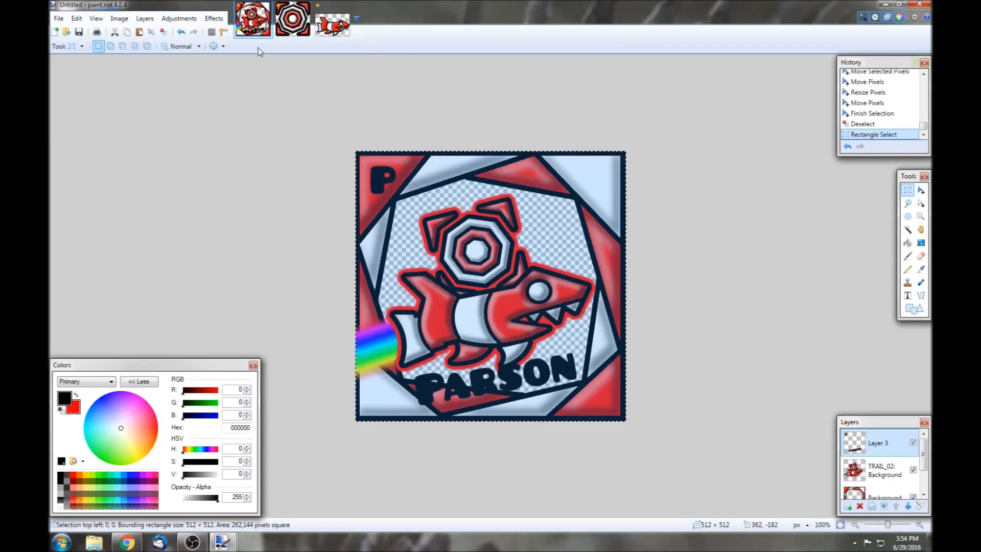
{"action": "left_click", "coordinate": [179, 18]}
{"action": "left_click", "coordinate": [179, 18]}
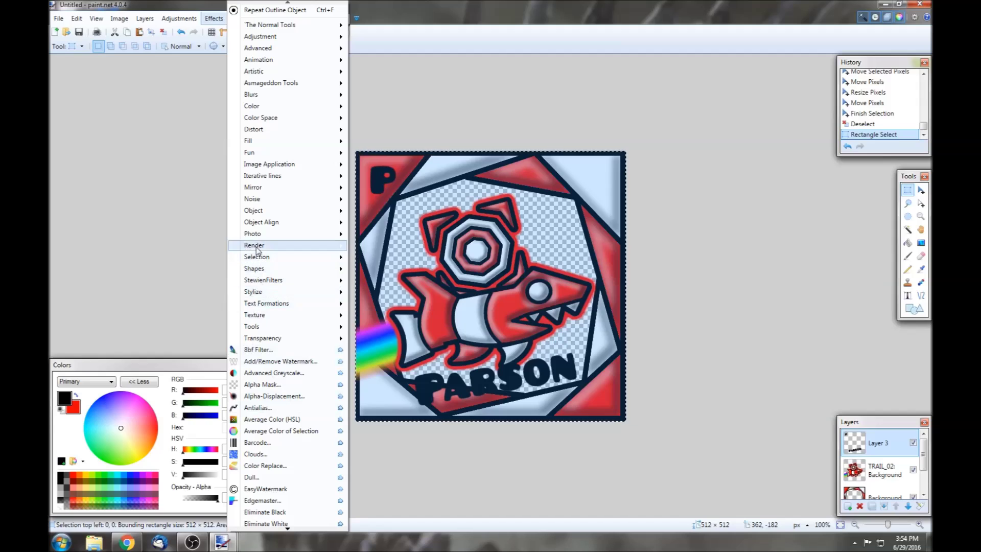
{"action": "mouse_move", "coordinate": [254, 211]}
{"action": "left_click", "coordinate": [377, 343]}
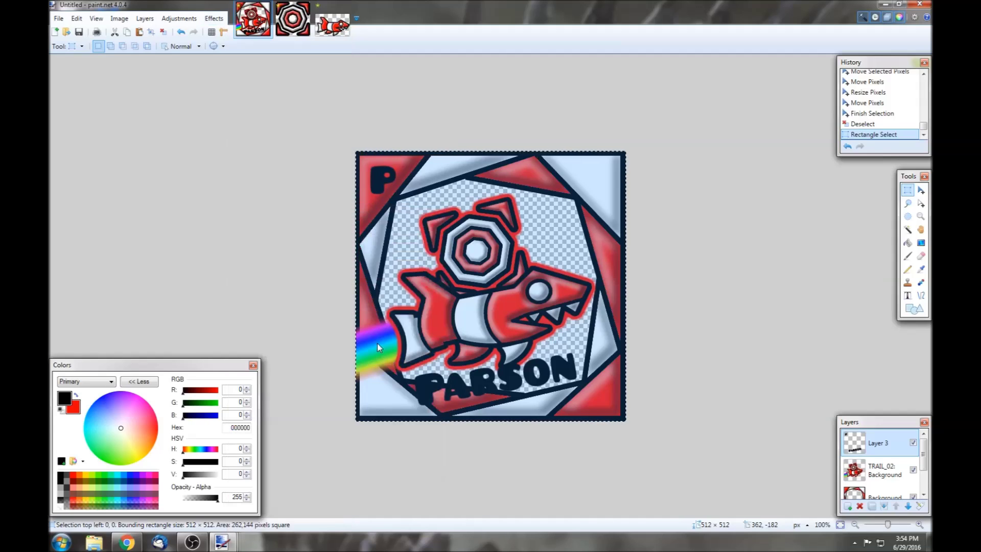
{"action": "left_click", "coordinate": [470, 285]}
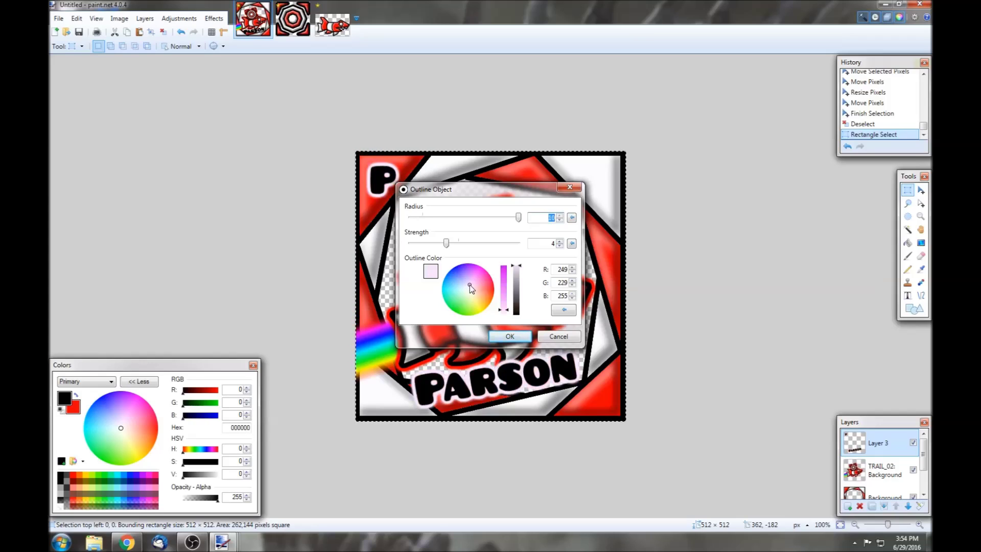
{"action": "left_click_drag", "start_coordinate": [503, 310], "coordinate": [504, 321]}
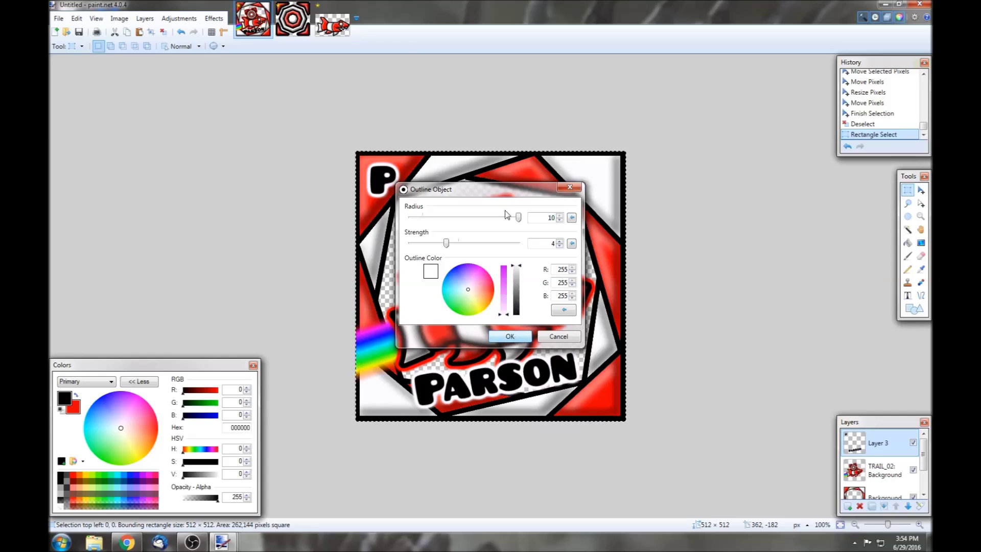
{"action": "mouse_move", "coordinate": [446, 243]}
{"action": "left_mouse_down"}
{"action": "mouse_move", "coordinate": [482, 244]}
{"action": "mouse_move", "coordinate": [446, 245]}
{"action": "left_mouse_up"}
{"action": "left_click_drag", "start_coordinate": [518, 221], "coordinate": [497, 230]}
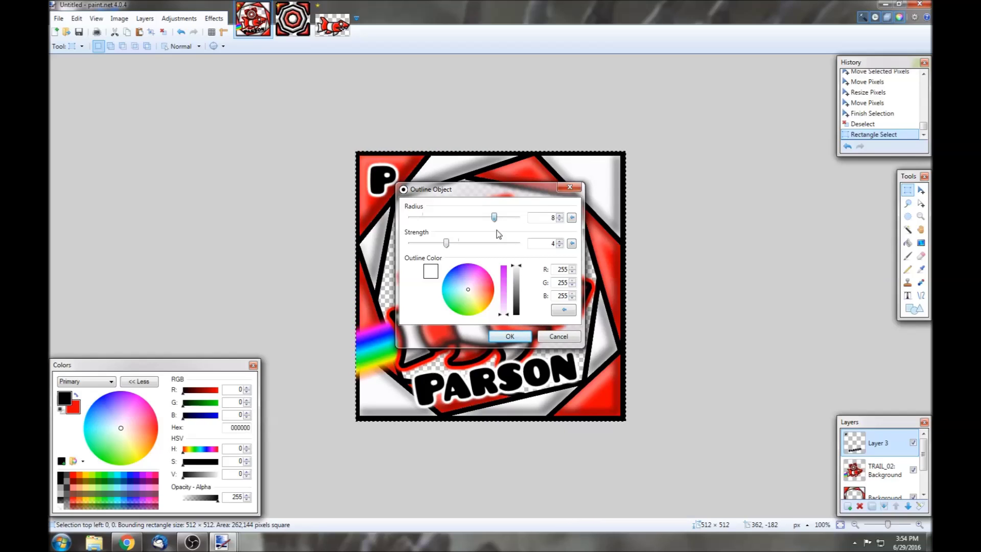
{"action": "left_click_drag", "start_coordinate": [507, 218], "coordinate": [494, 218]}
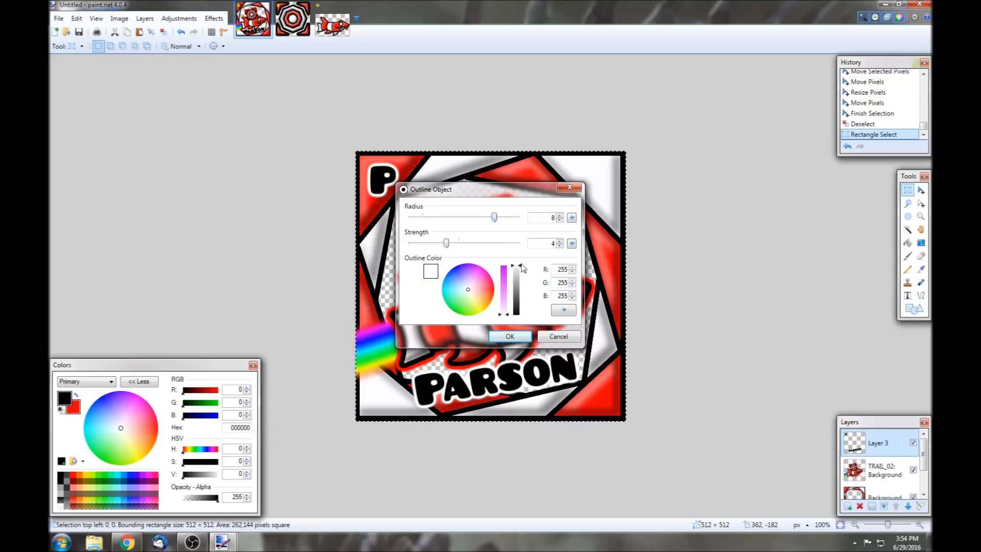
{"action": "left_click", "coordinate": [510, 337]}
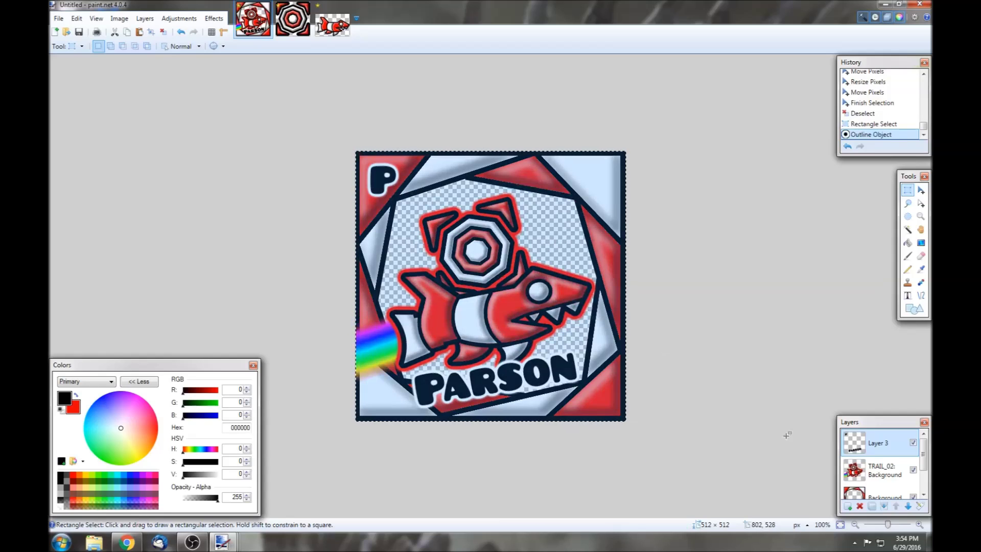
Clear the selection, merge the layer down into the trail layer, and switch to the browser
{"action": "key", "text": "ctrl+d"}
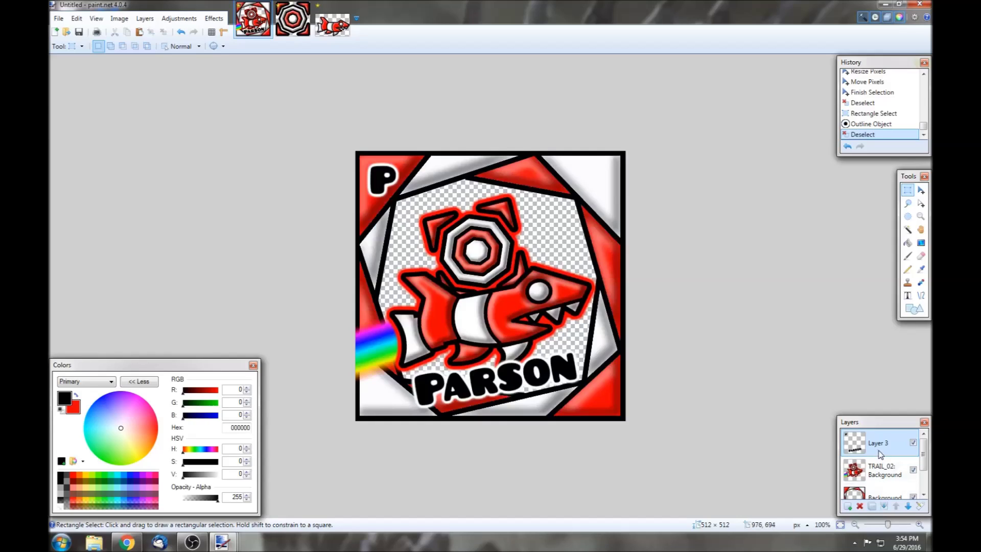
{"action": "left_click", "coordinate": [884, 506]}
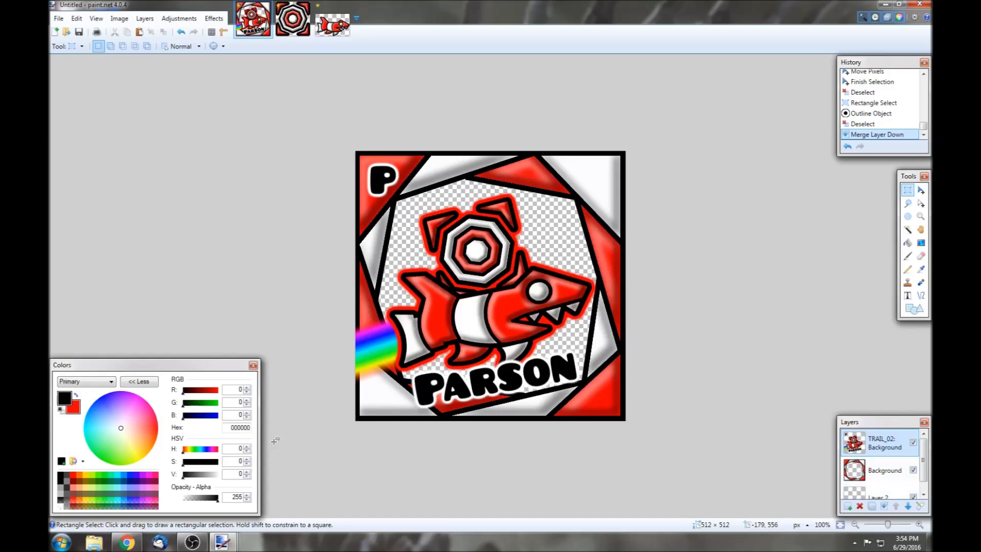
{"action": "left_click", "coordinate": [127, 543]}
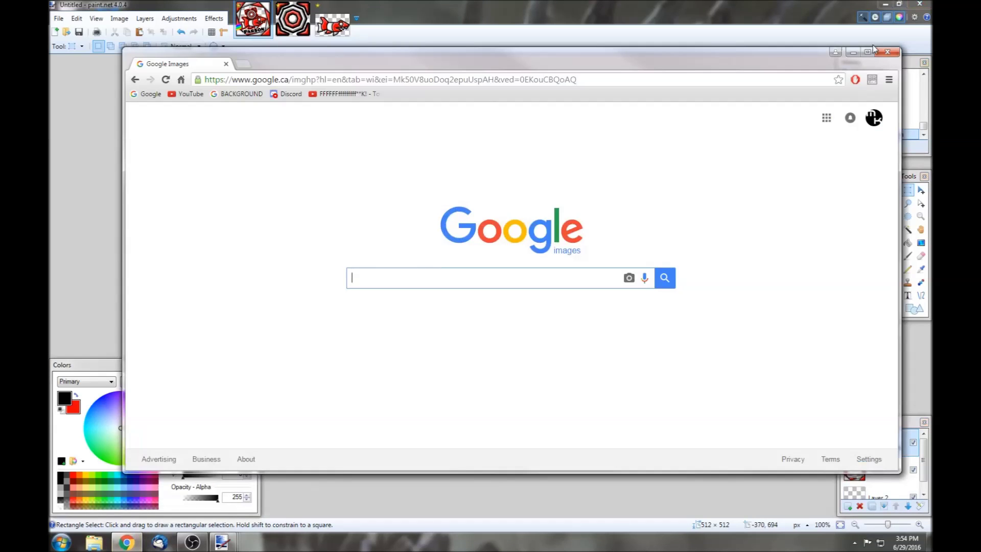
Maximize the browser and search Google Images for 'red space'
{"action": "left_click", "coordinate": [870, 51]}
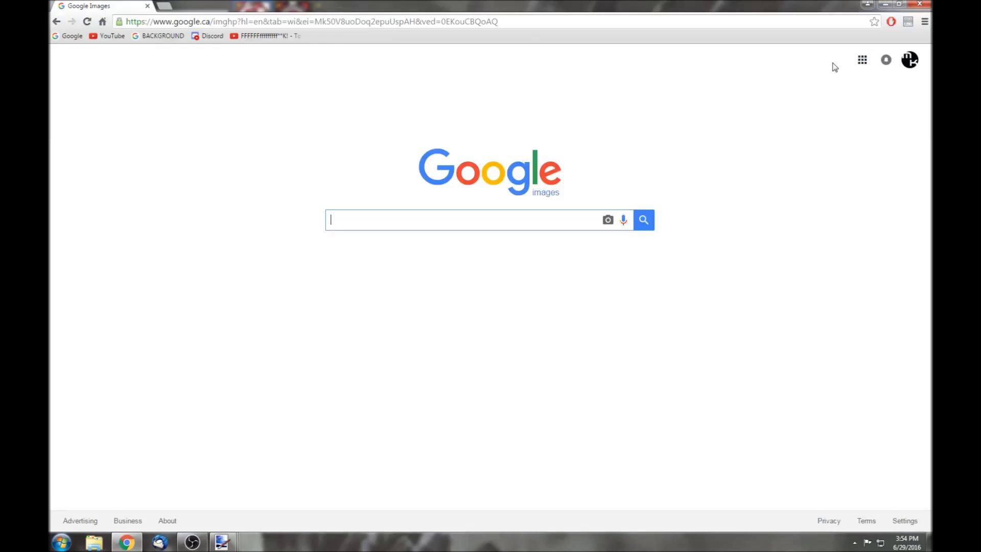
{"action": "left_click", "coordinate": [475, 222]}
{"action": "type", "text": "red and "}
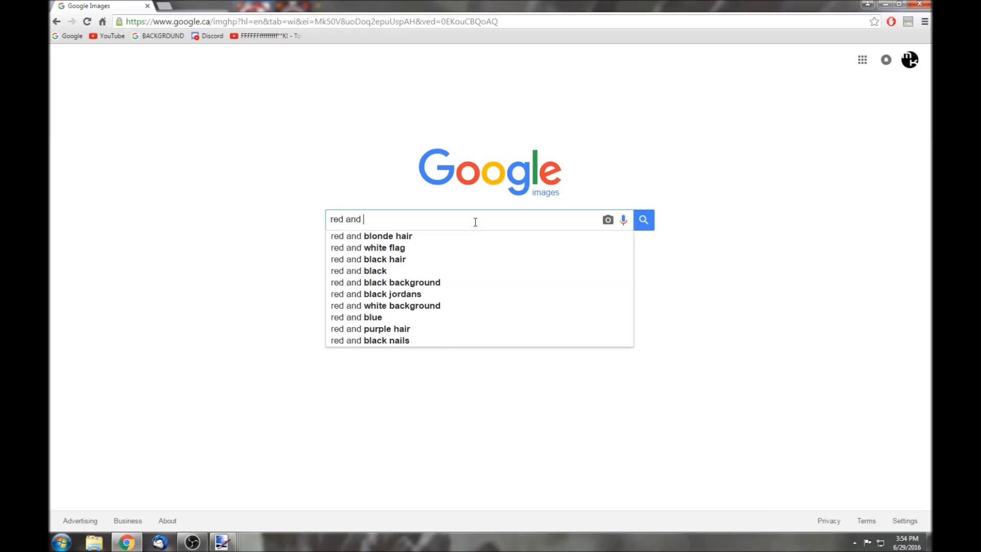
{"action": "type", "text": "white spac"}
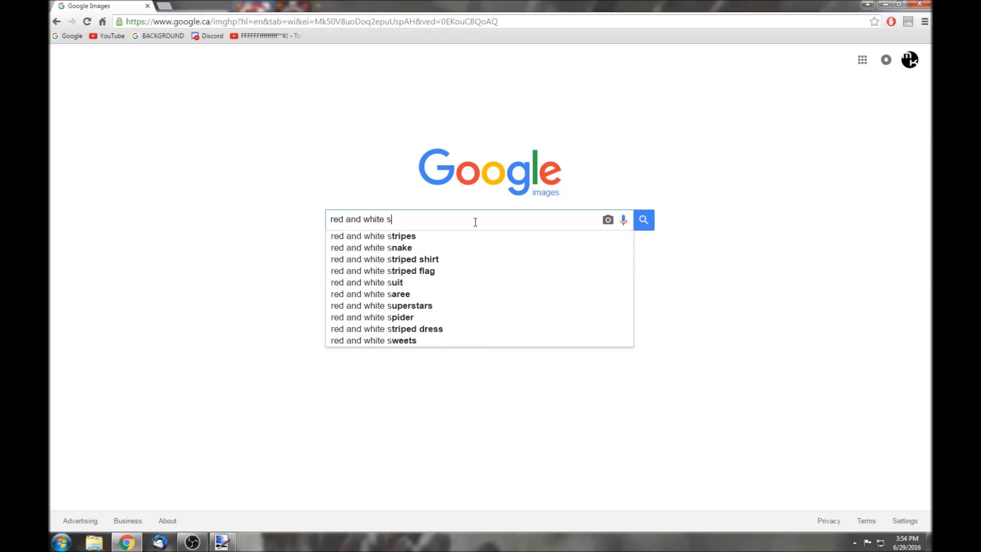
{"action": "type", "text": "e"}
{"action": "key", "text": "Return"}
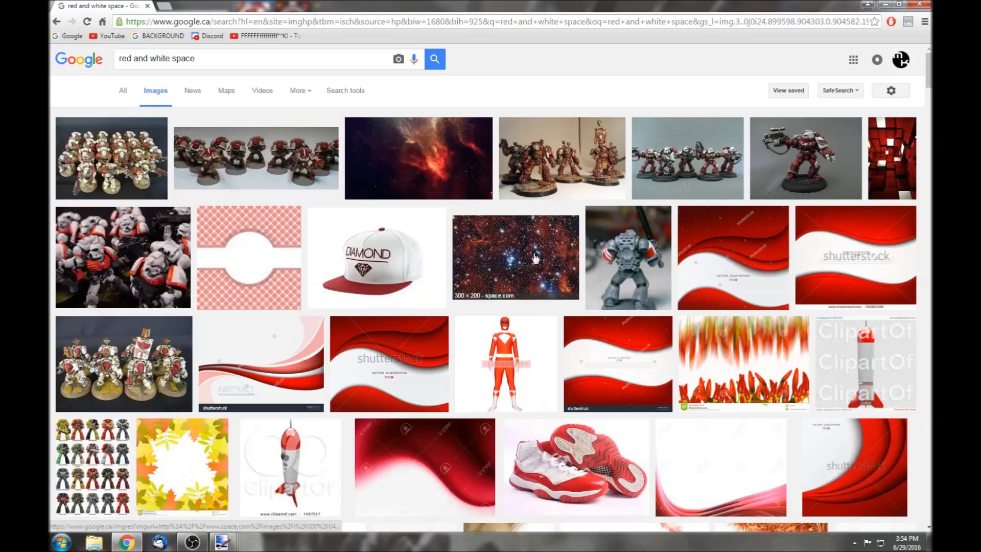
{"action": "scroll", "coordinate": [337, 302], "scroll_direction": "down", "scroll_amount": 1}
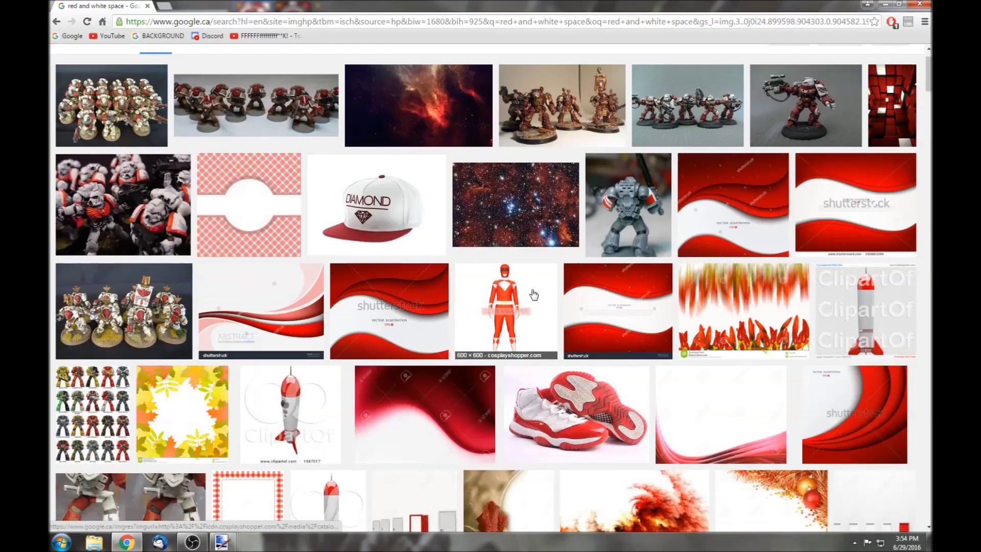
{"action": "scroll", "coordinate": [394, 182], "scroll_direction": "up", "scroll_amount": 1}
{"action": "left_click", "coordinate": [254, 65]}
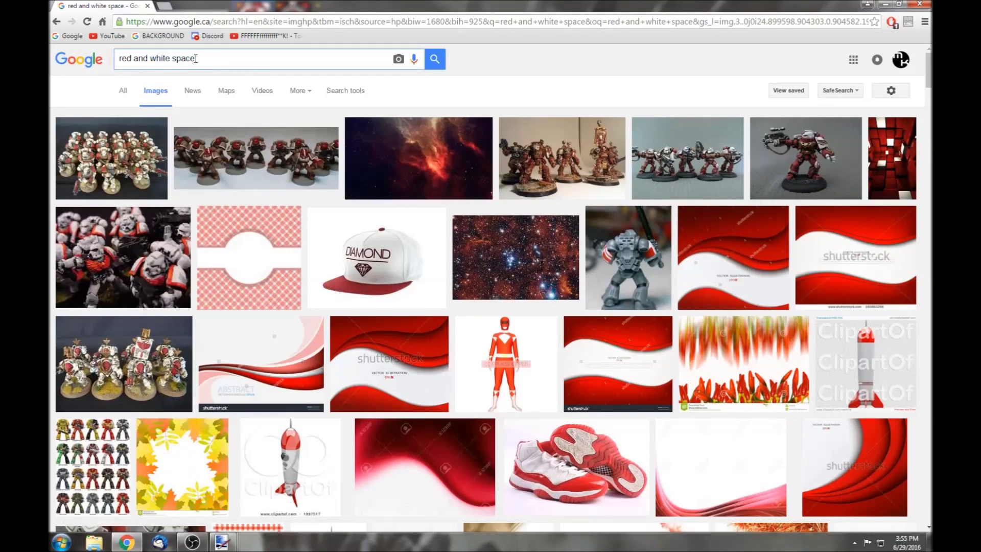
{"action": "key", "text": "BackSpace"}
{"action": "key", "text": "BackSpace"}
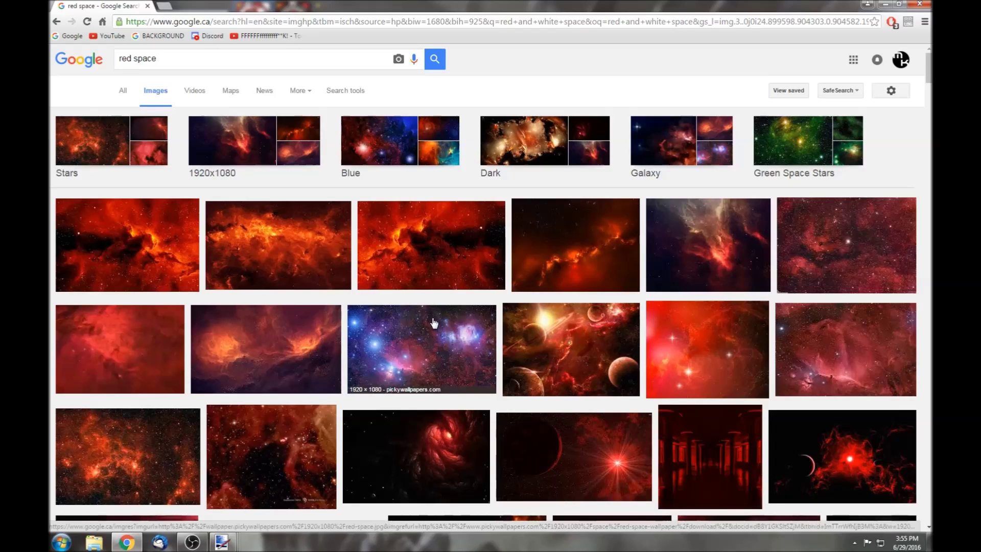
Open the first red nebula result and copy the image
{"action": "left_click", "coordinate": [478, 258]}
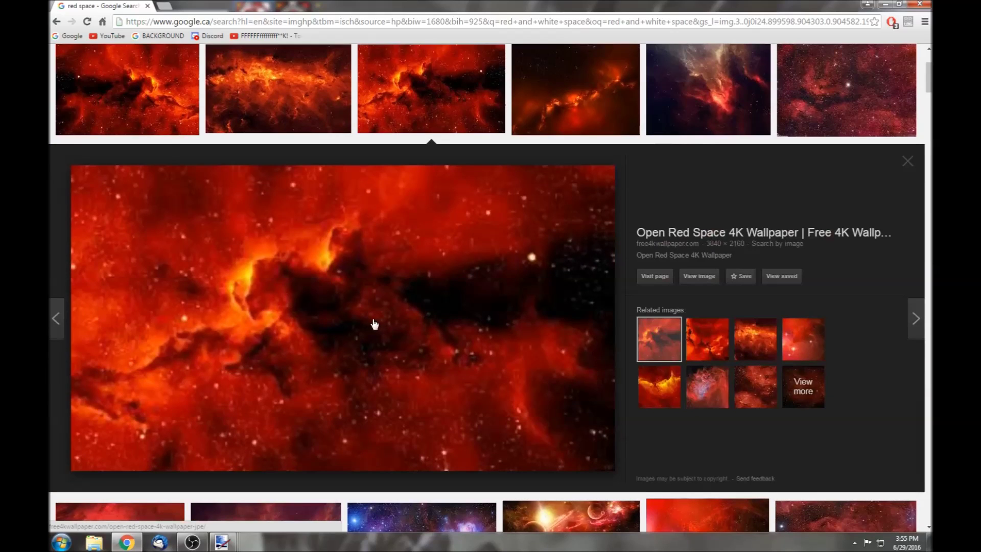
{"action": "scroll", "coordinate": [276, 232], "scroll_direction": "up", "scroll_amount": 2}
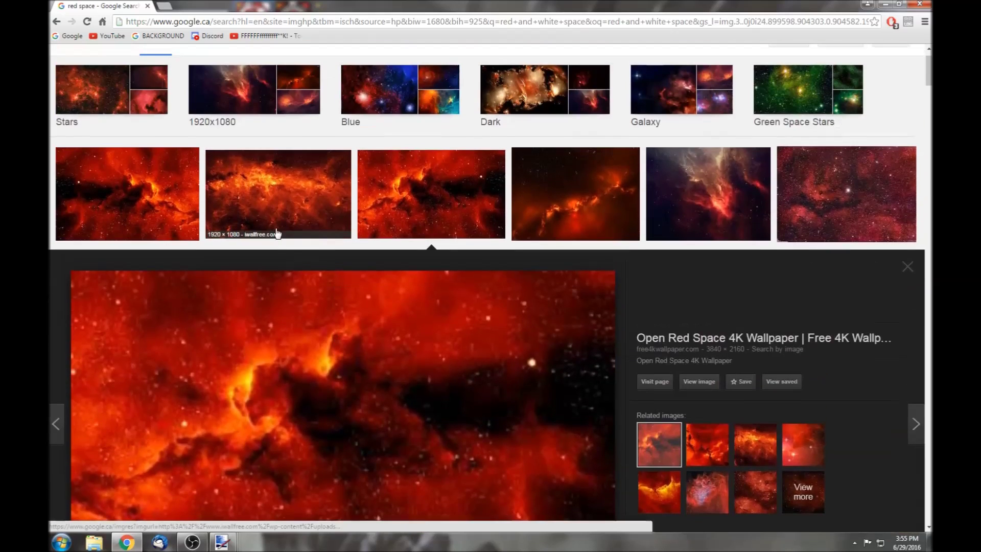
{"action": "left_click", "coordinate": [135, 199]}
{"action": "right_click", "coordinate": [423, 366]}
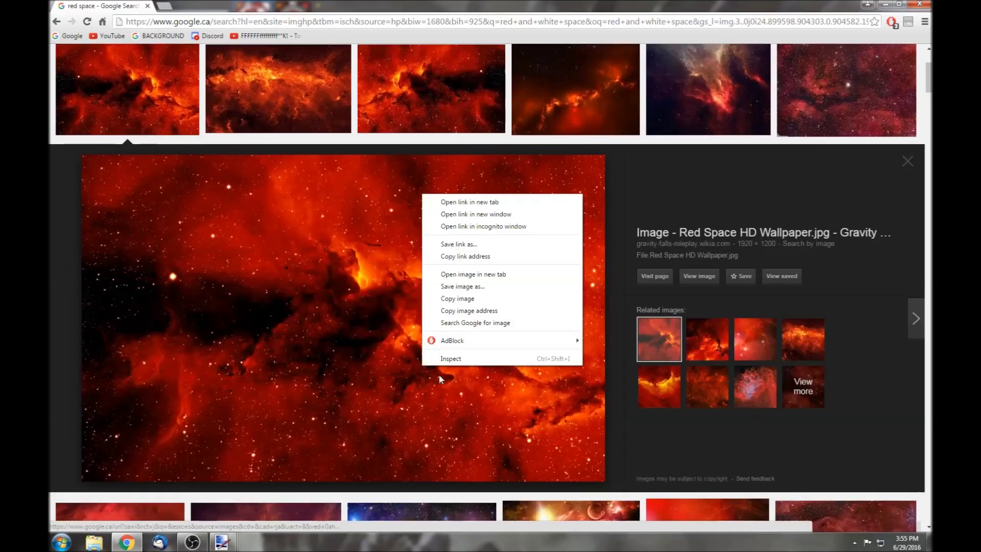
{"action": "left_click", "coordinate": [472, 300]}
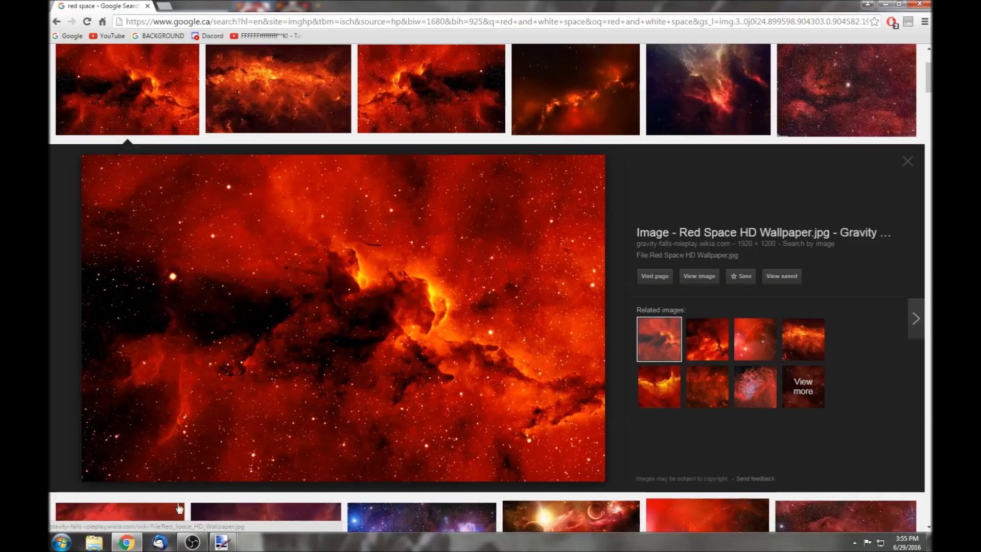
Paste the nebula into Layer 2, keeping the canvas at 512×512
{"action": "mouse_move", "coordinate": [222, 542]}
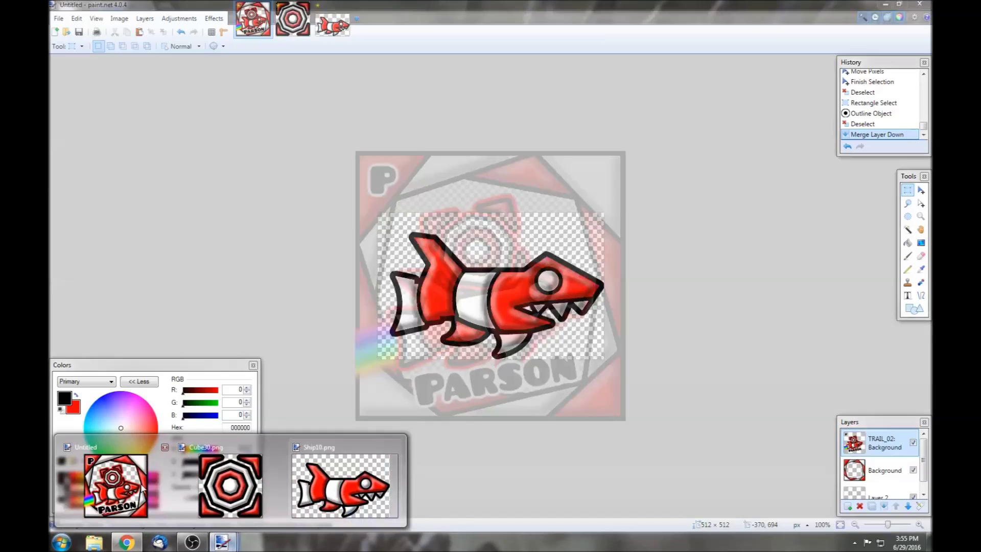
{"action": "left_click", "coordinate": [144, 491]}
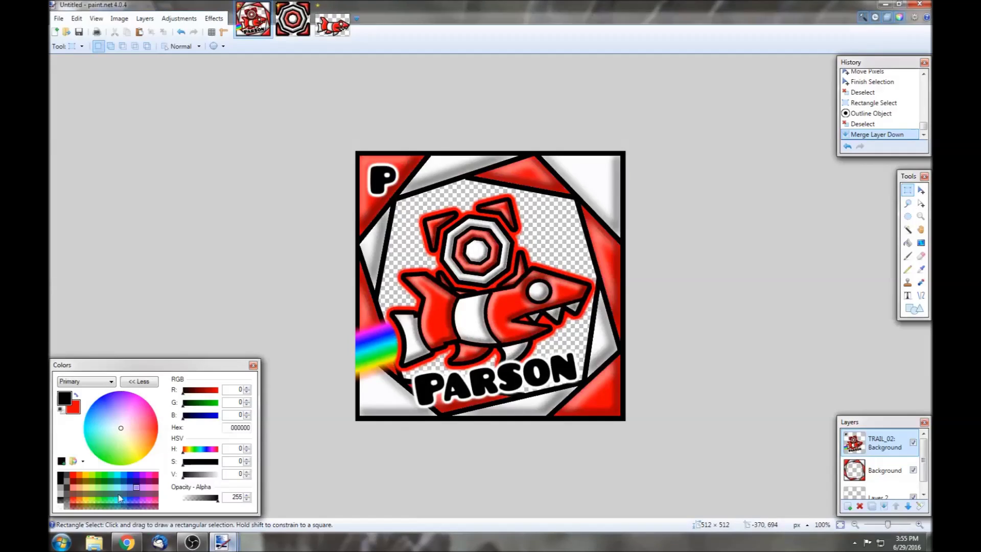
{"action": "left_click", "coordinate": [889, 491]}
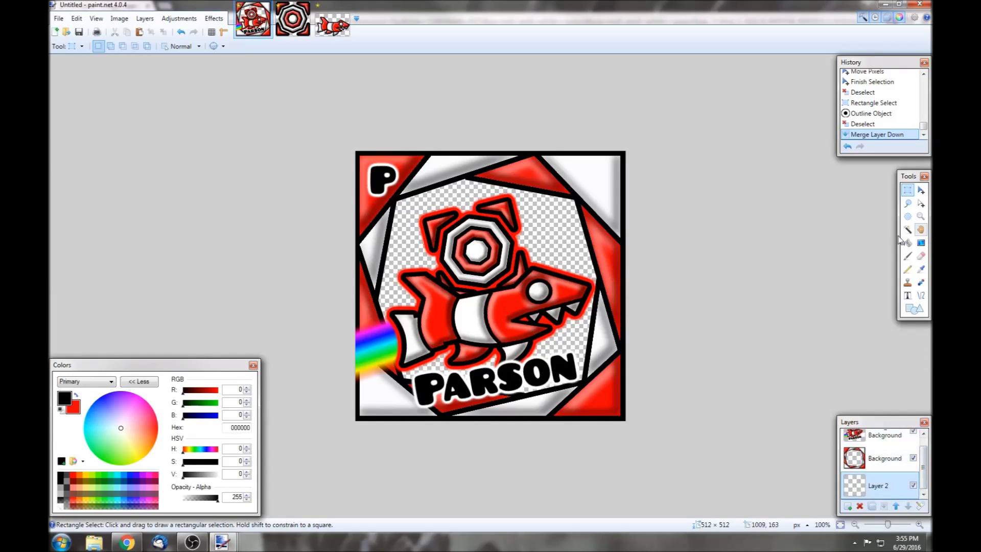
{"action": "left_click", "coordinate": [137, 34]}
{"action": "left_click", "coordinate": [439, 332]}
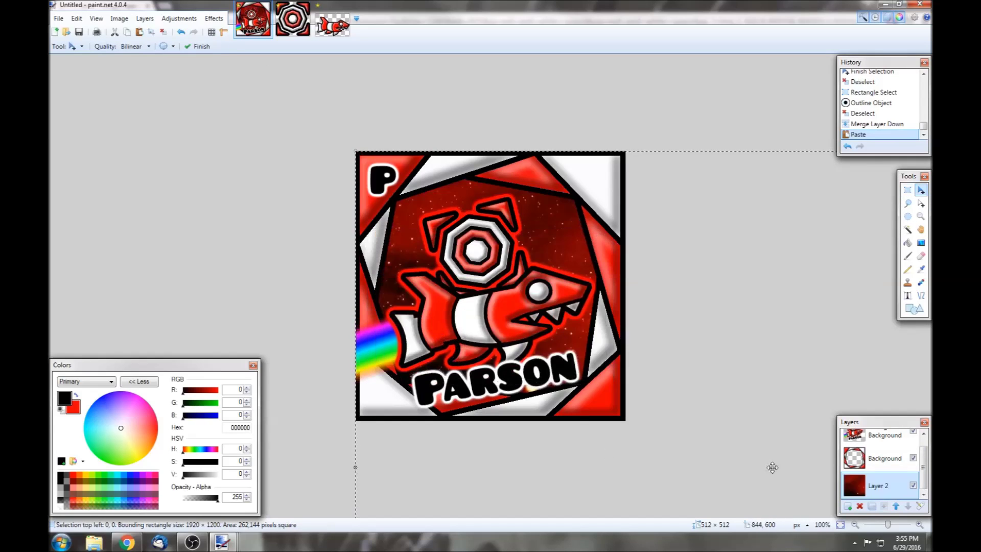
Resize and position the nebula image to fill the icon background
{"action": "left_click_drag", "start_coordinate": [889, 526], "coordinate": [880, 528]}
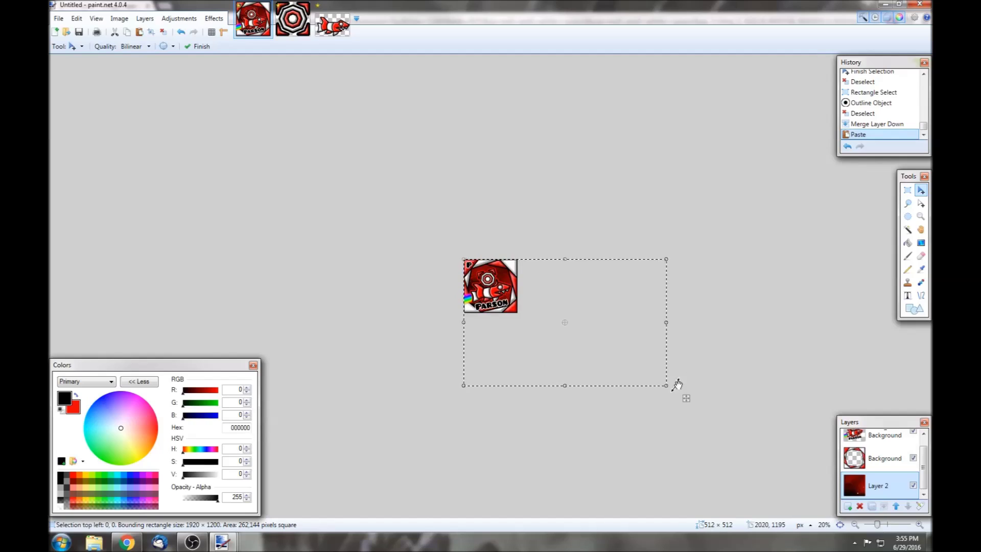
{"action": "left_click_drag", "start_coordinate": [666, 387], "coordinate": [556, 331]}
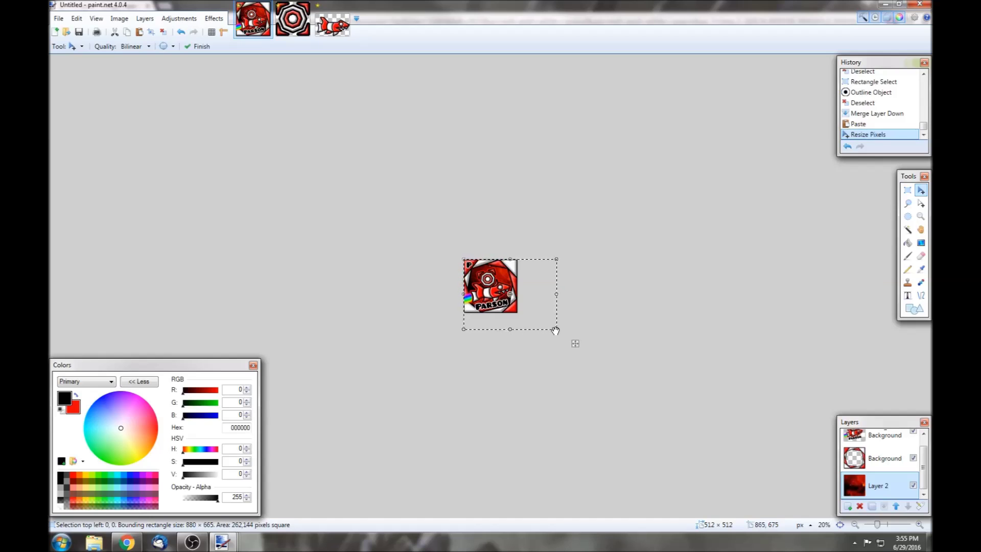
{"action": "scroll", "coordinate": [872, 521], "scroll_direction": "up", "scroll_amount": 4}
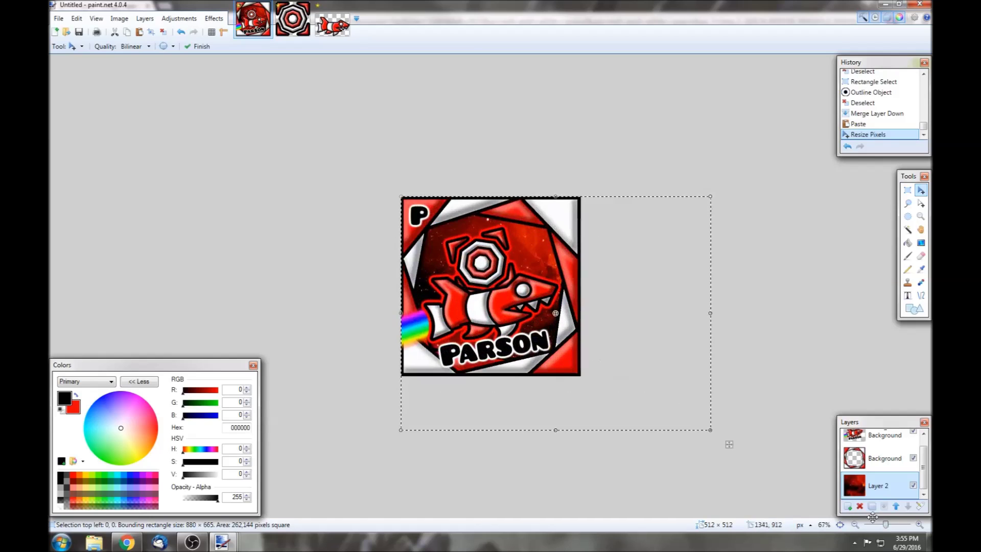
{"action": "left_click_drag", "start_coordinate": [633, 347], "coordinate": [535, 334]}
{"action": "left_click_drag", "start_coordinate": [302, 300], "coordinate": [258, 300]}
{"action": "left_click_drag", "start_coordinate": [546, 303], "coordinate": [545, 293]}
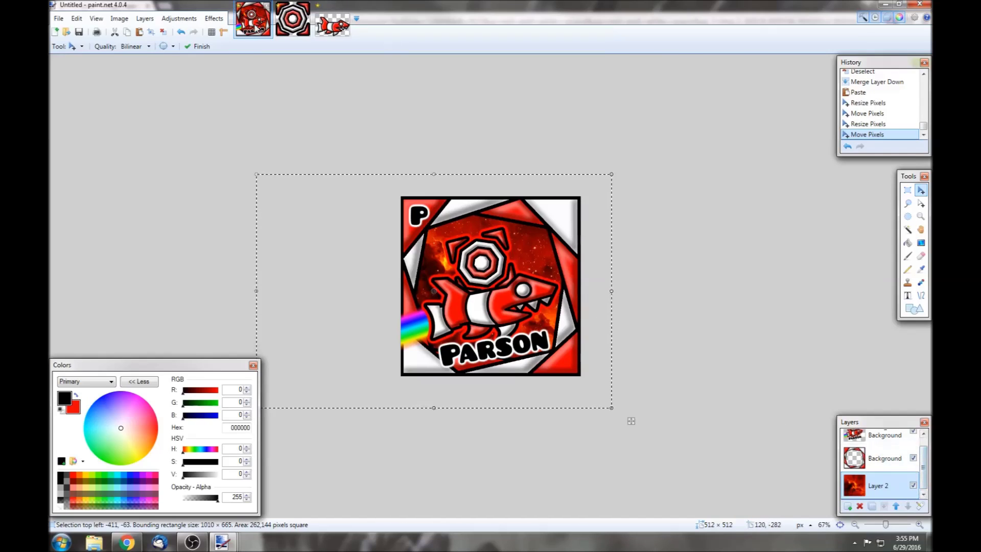
{"action": "scroll", "coordinate": [925, 450], "scroll_direction": "up", "scroll_amount": 2}
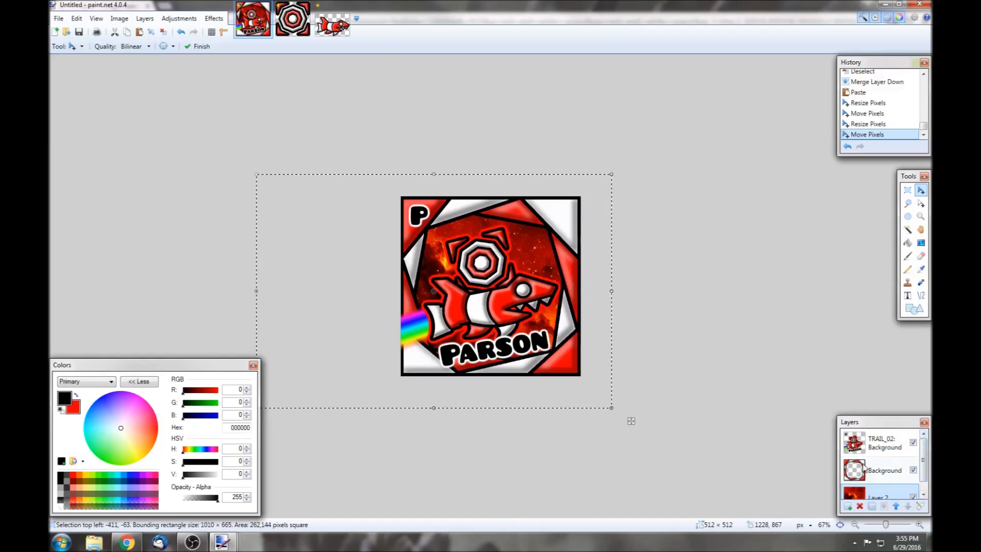
{"action": "left_click", "coordinate": [873, 444]}
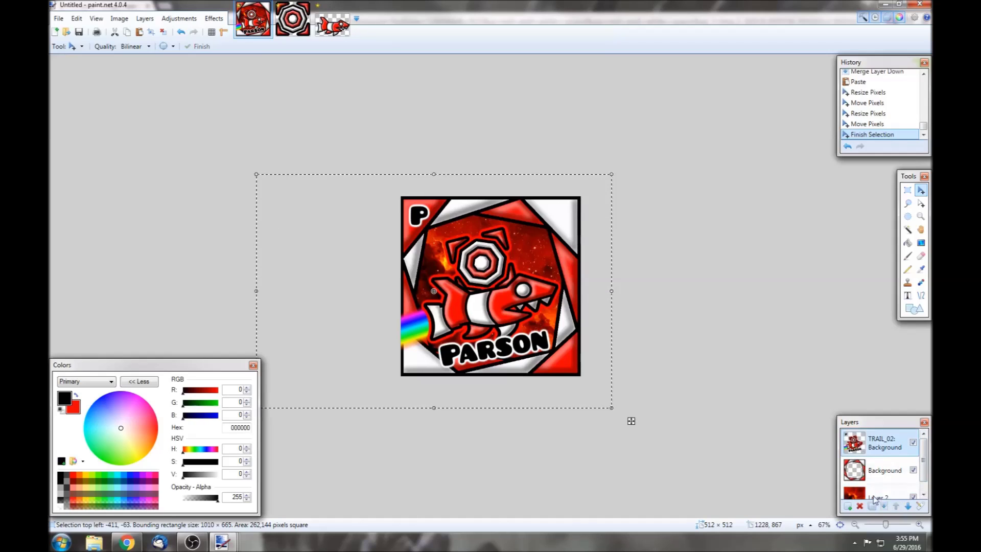
Add a new empty layer on top and return to the browser's image results
{"action": "left_click", "coordinate": [849, 507]}
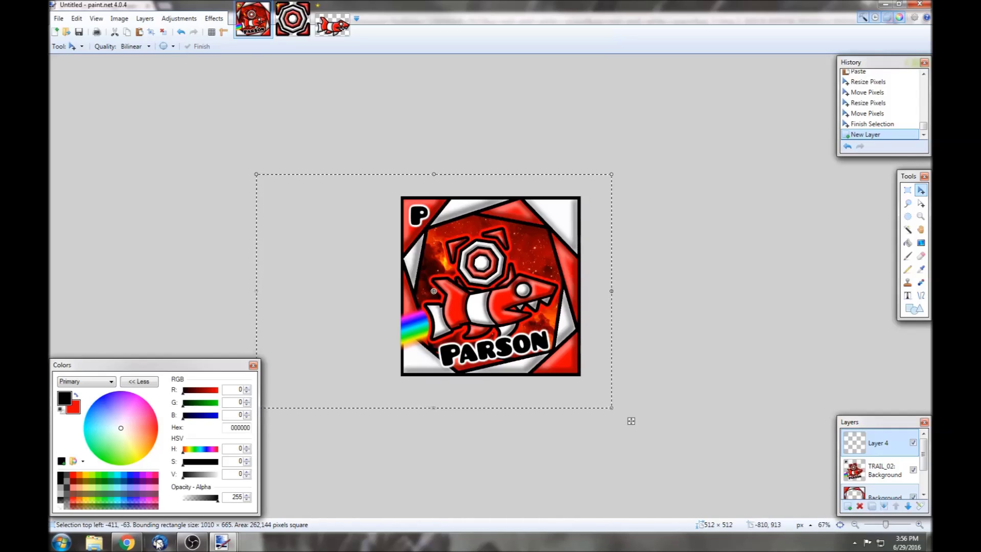
{"action": "mouse_move", "coordinate": [222, 540]}
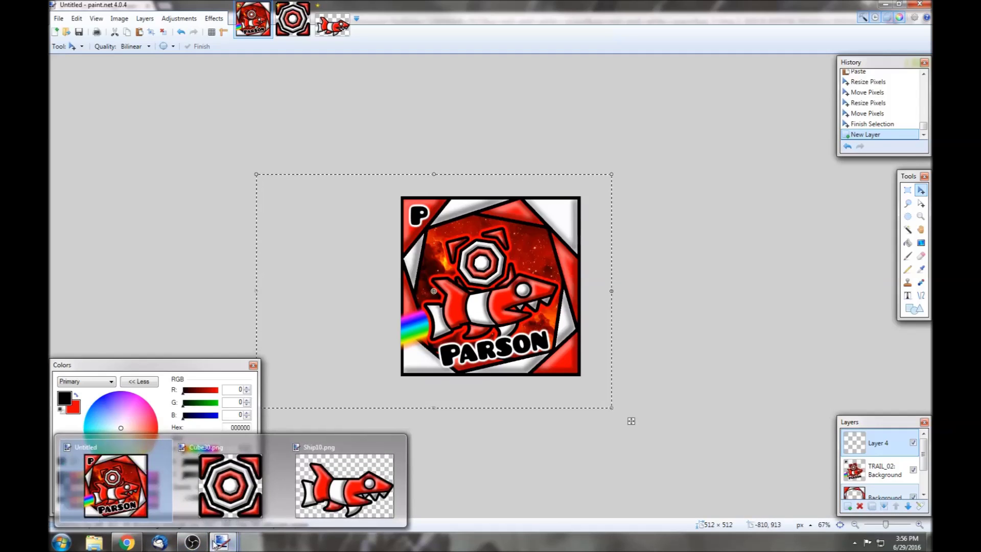
{"action": "left_click", "coordinate": [127, 541]}
Search images for 'star in the sky' and copy the Sirius photo
{"action": "scroll", "coordinate": [611, 270], "scroll_direction": "up", "scroll_amount": 3}
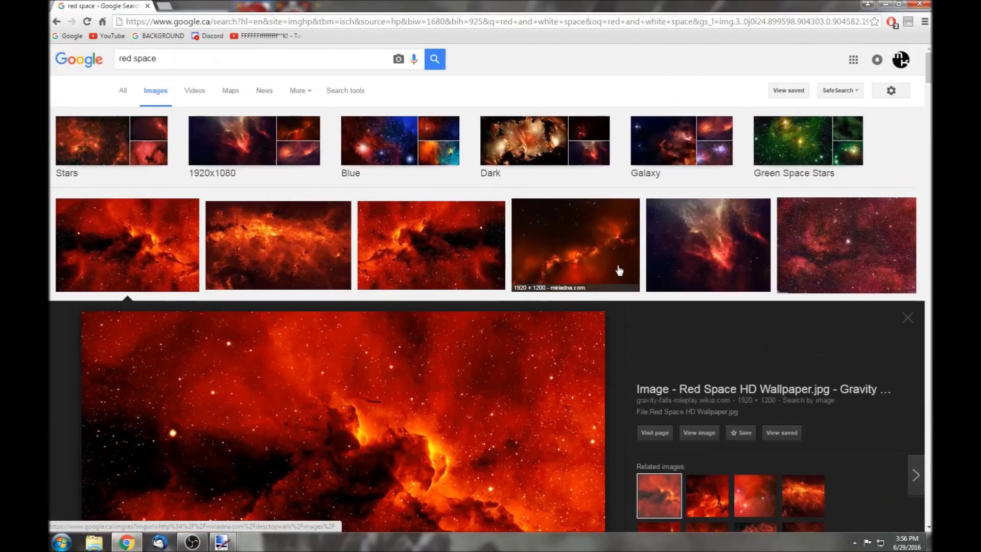
{"action": "left_click_drag", "start_coordinate": [217, 54], "coordinate": [52, 70]}
{"action": "type", "text": "star"}
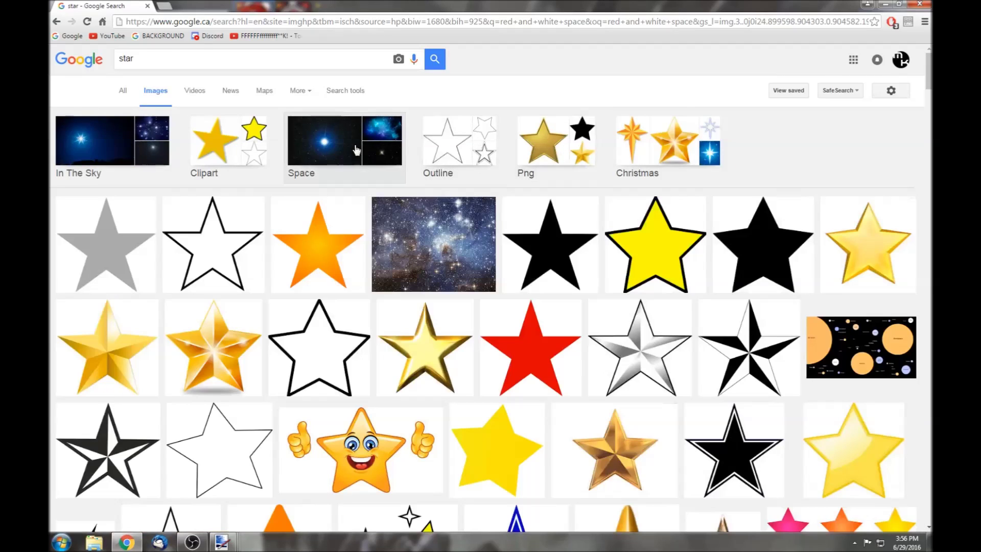
{"action": "left_click", "coordinate": [94, 140]}
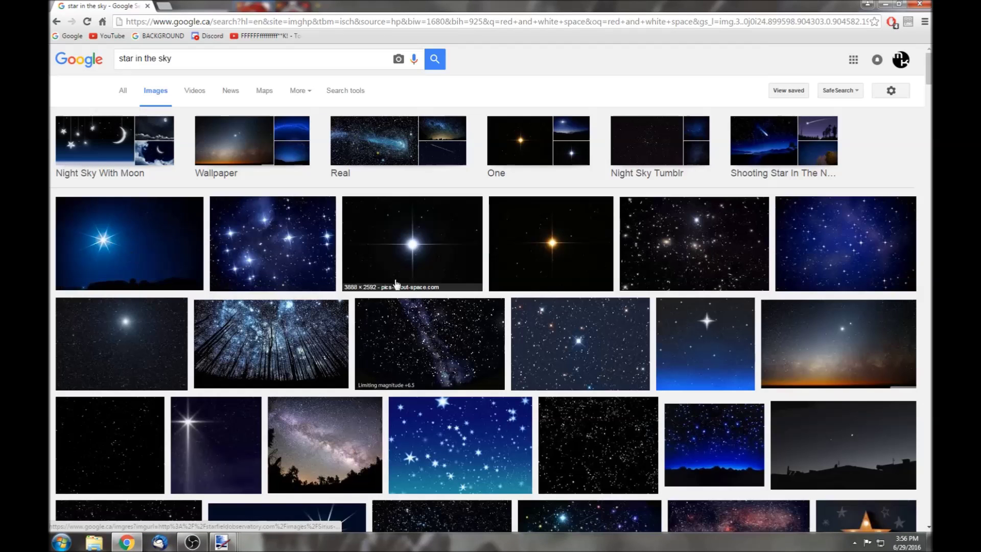
{"action": "scroll", "coordinate": [393, 282], "scroll_direction": "down", "scroll_amount": 3}
{"action": "scroll", "coordinate": [393, 282], "scroll_direction": "up", "scroll_amount": 3}
{"action": "left_click", "coordinate": [393, 281]}
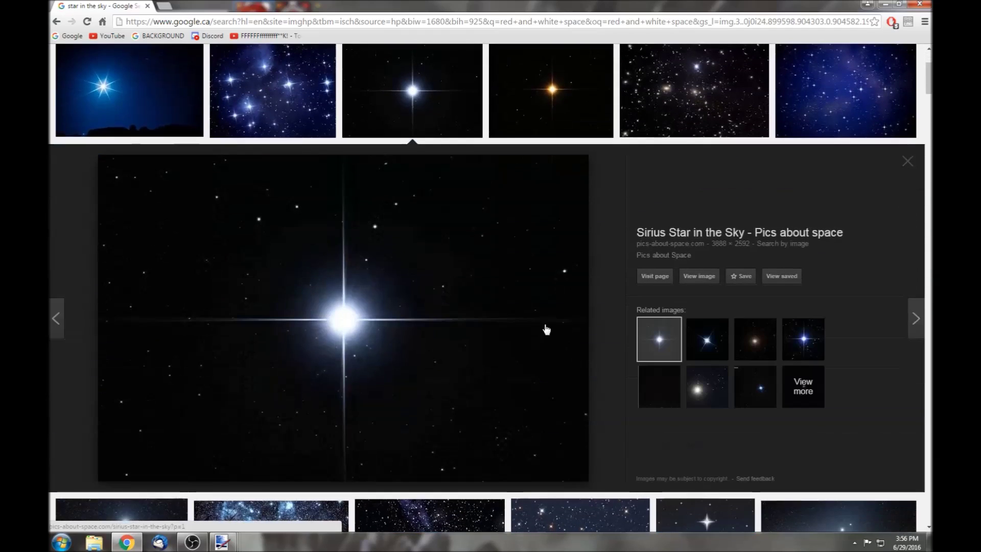
{"action": "right_click", "coordinate": [387, 309]}
{"action": "left_click", "coordinate": [422, 422]}
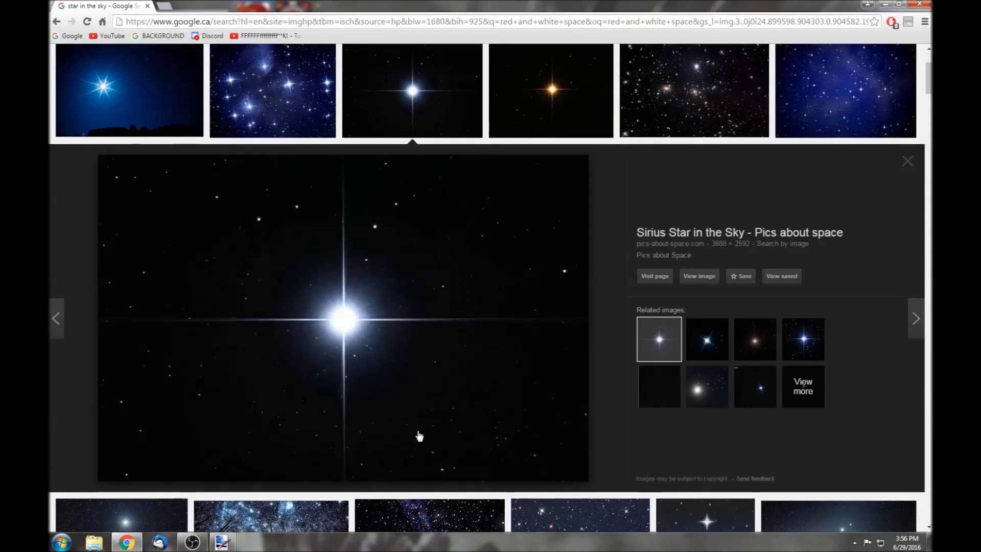
Delete a wrong paste in the icon, recopy the Sirius photo, and return to Paint.NET
{"action": "left_click", "coordinate": [110, 482]}
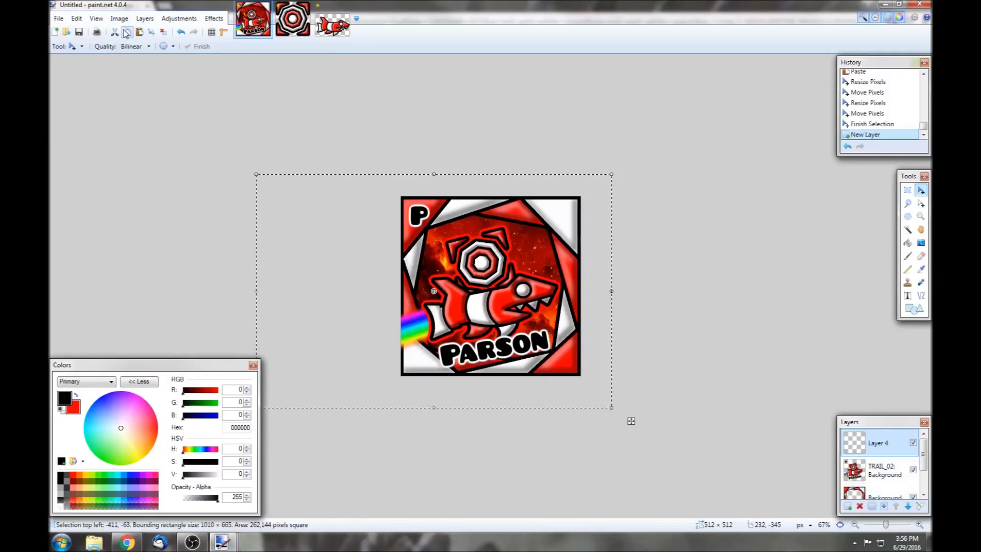
{"action": "left_click", "coordinate": [138, 33]}
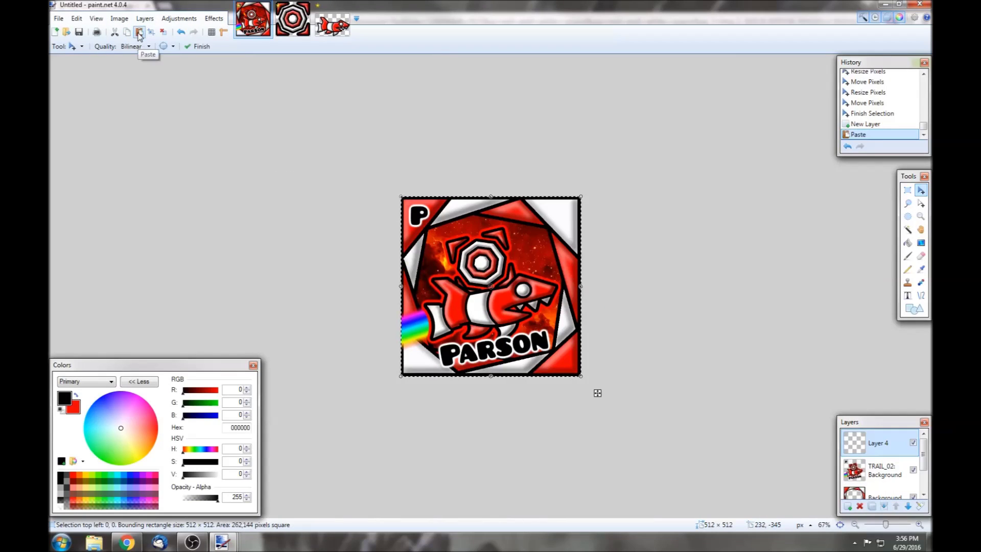
{"action": "key", "text": "Delete"}
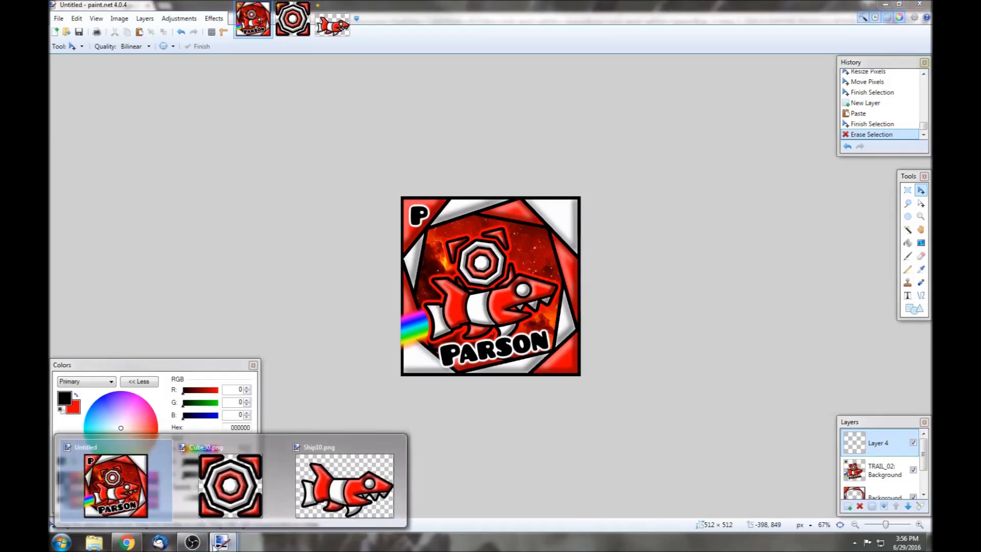
{"action": "left_click", "coordinate": [127, 542]}
{"action": "right_click", "coordinate": [391, 314]}
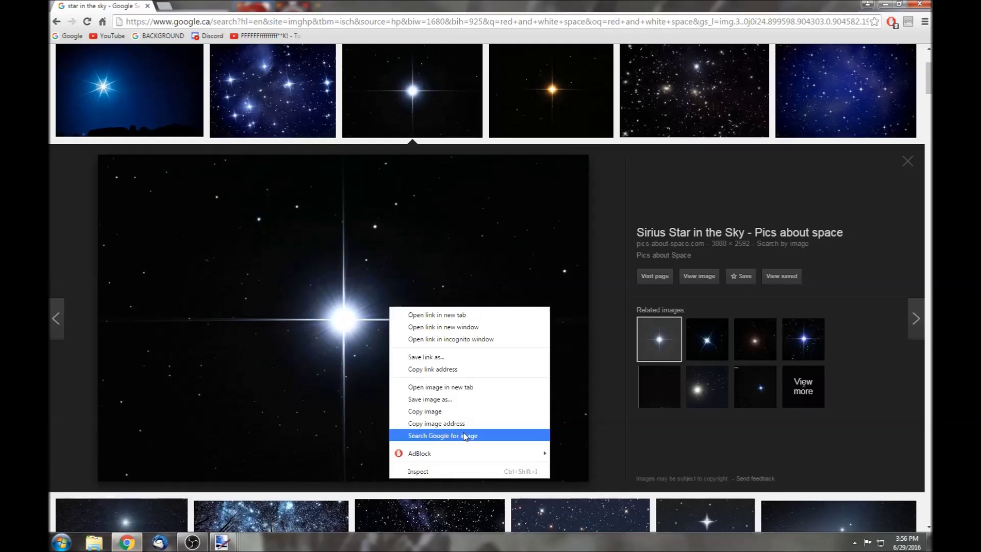
{"action": "left_click", "coordinate": [427, 407]}
{"action": "mouse_move", "coordinate": [222, 542]}
{"action": "left_click", "coordinate": [116, 480]}
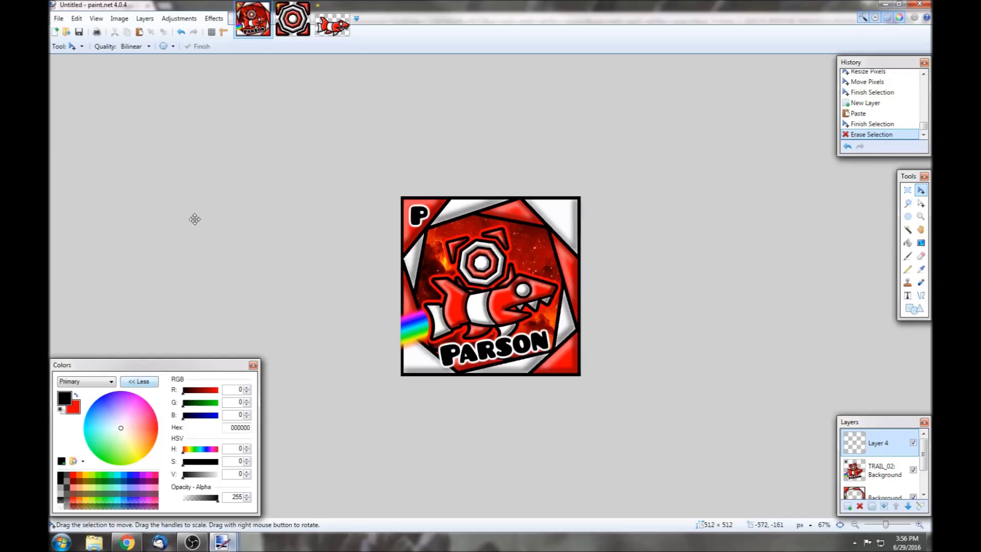
Paste the Sirius photo into Layer 4 at 512×512 canvas and set its blend mode to Color Dodge
{"action": "left_click", "coordinate": [139, 33]}
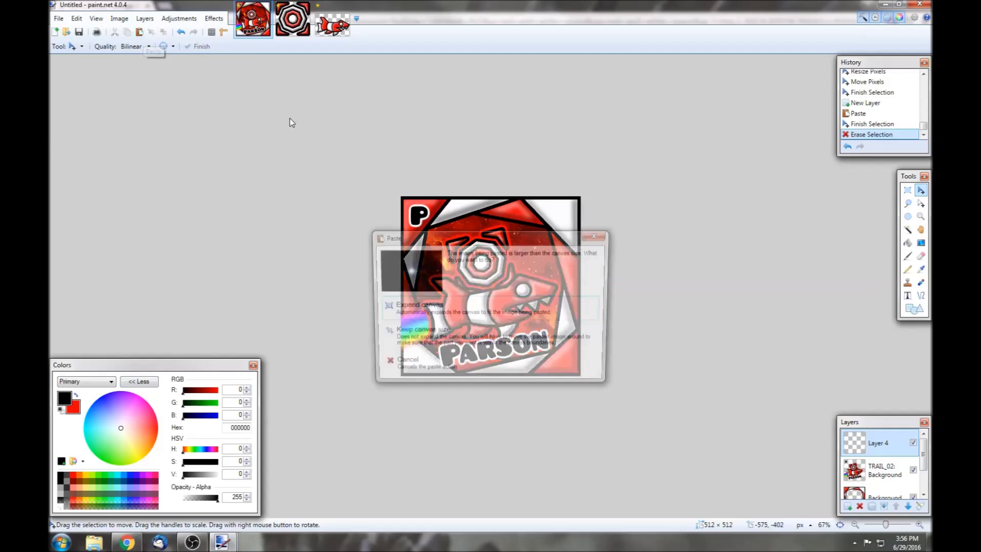
{"action": "left_click", "coordinate": [434, 345]}
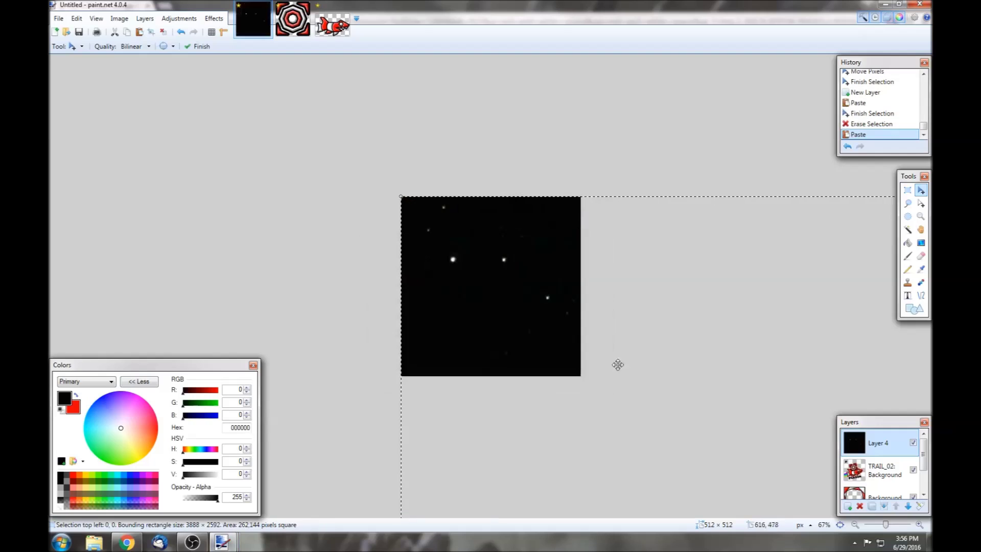
{"action": "left_click_drag", "start_coordinate": [884, 524], "coordinate": [875, 525]}
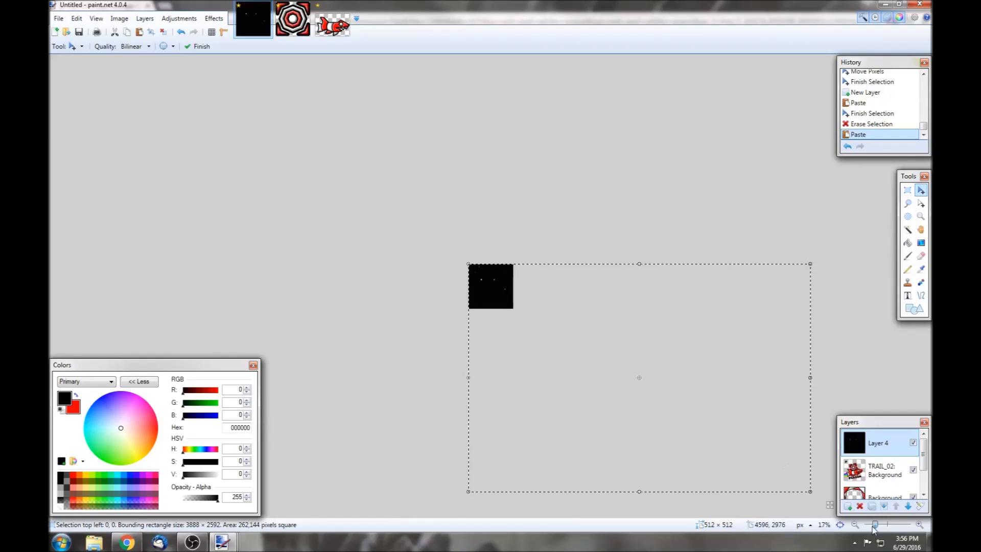
{"action": "left_click", "coordinate": [920, 507]}
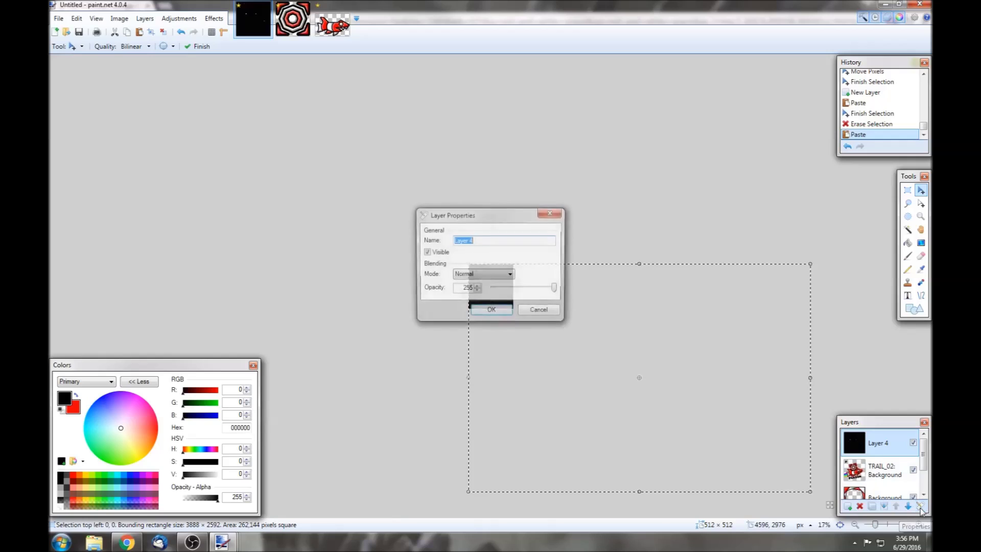
{"action": "left_click", "coordinate": [493, 275]}
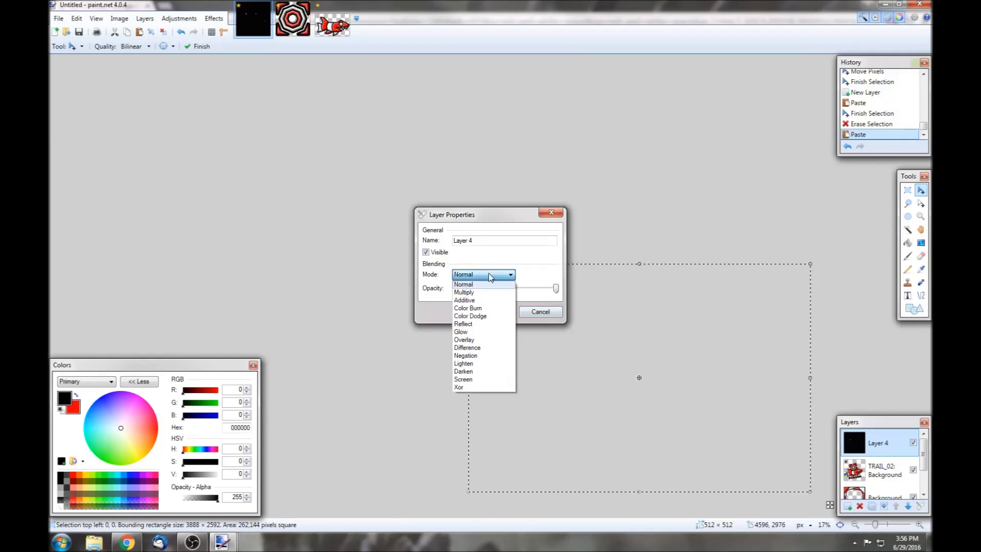
{"action": "left_click", "coordinate": [488, 316]}
{"action": "left_click", "coordinate": [480, 311]}
Shrink the pasted star photo and move its glow up over the icon
{"action": "left_click_drag", "start_coordinate": [762, 427], "coordinate": [605, 329]}
{"action": "left_click_drag", "start_coordinate": [656, 395], "coordinate": [434, 255]}
{"action": "left_click_drag", "start_coordinate": [404, 213], "coordinate": [530, 285]}
{"action": "left_click_drag", "start_coordinate": [875, 525], "coordinate": [886, 527]}
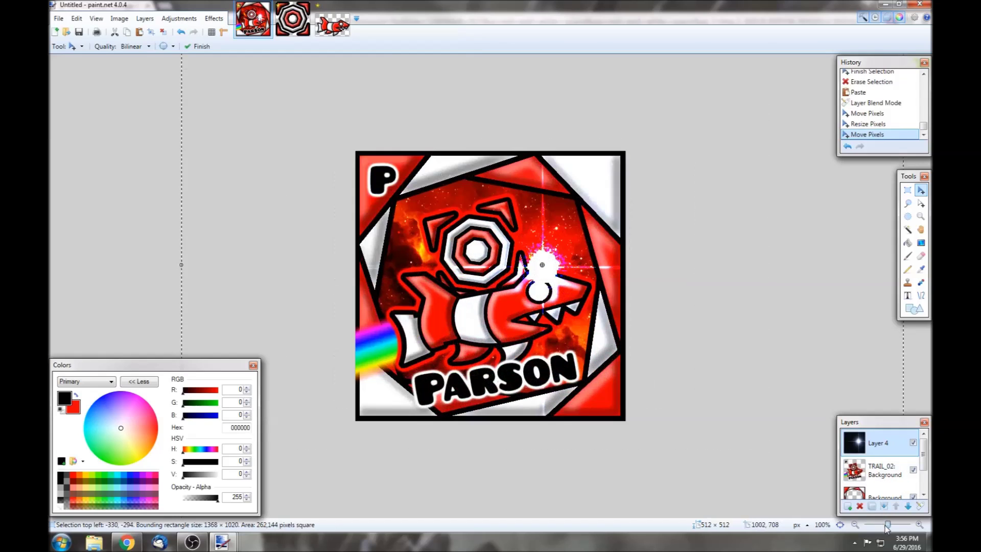
{"action": "scroll", "coordinate": [895, 527], "scroll_direction": "down", "scroll_amount": 1}
{"action": "left_click_drag", "start_coordinate": [618, 328], "coordinate": [596, 323]}
Shrink the star glow further, then deselect to commit its size and position
{"action": "scroll", "coordinate": [884, 529], "scroll_direction": "down", "scroll_amount": 1}
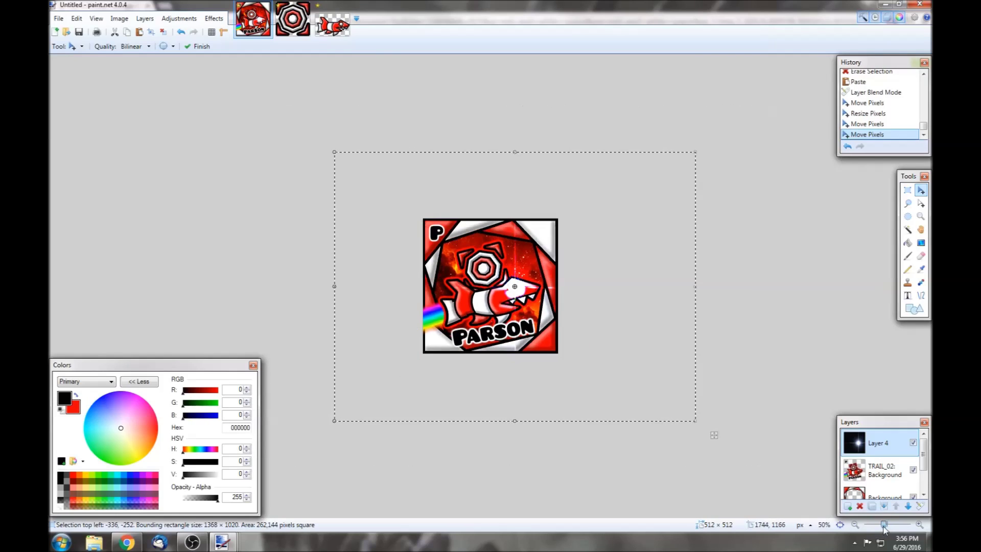
{"action": "left_click_drag", "start_coordinate": [700, 422], "coordinate": [582, 319]}
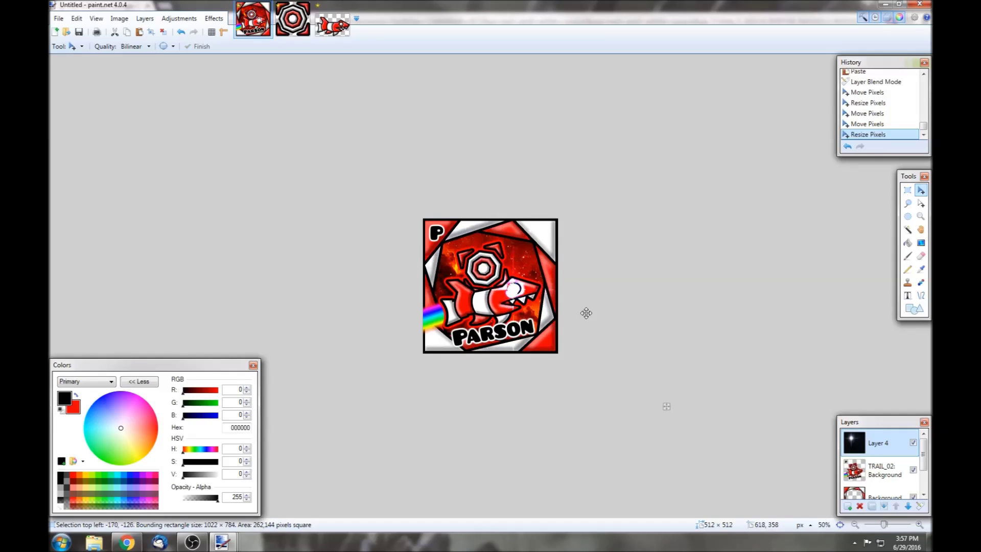
{"action": "left_click", "coordinate": [587, 313]}
{"action": "left_click_drag", "start_coordinate": [648, 392], "coordinate": [583, 330]}
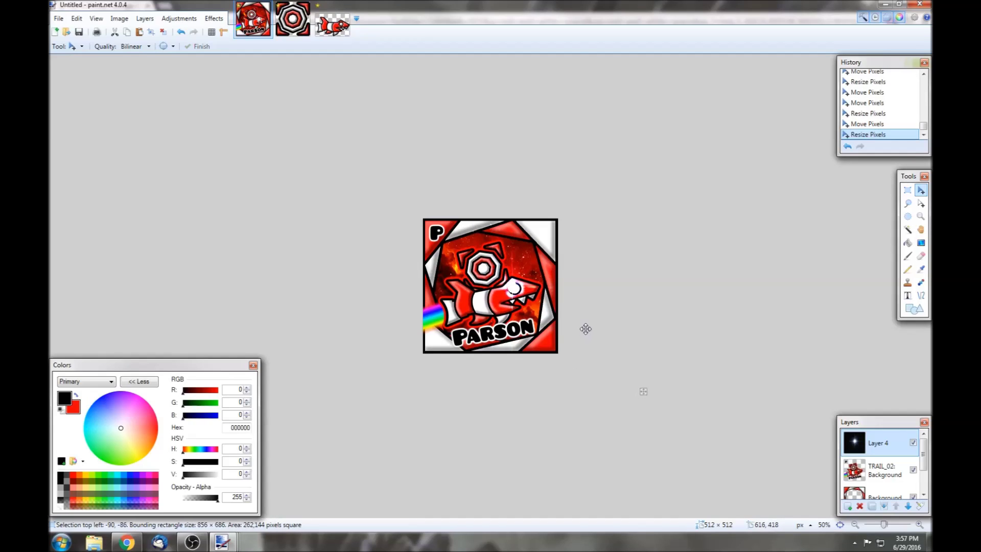
{"action": "left_click_drag", "start_coordinate": [628, 378], "coordinate": [590, 357]}
{"action": "key", "text": "ctrl+d"}
Tilt the star about 16°, resize it, and place its burst on the shark's head
{"action": "left_click", "coordinate": [569, 324]}
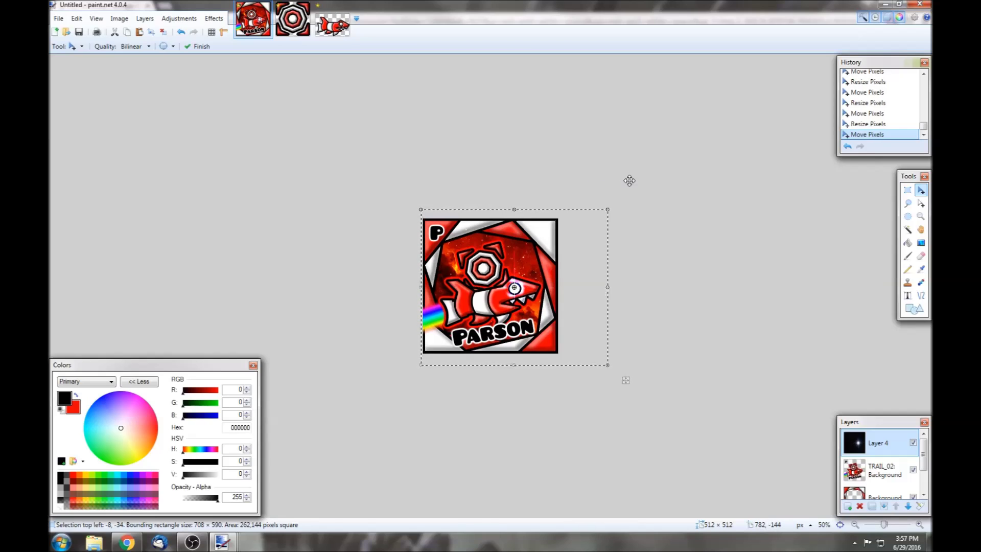
{"action": "left_click_drag", "start_coordinate": [607, 198], "coordinate": [642, 219]}
{"action": "left_click_drag", "start_coordinate": [574, 382], "coordinate": [556, 318]}
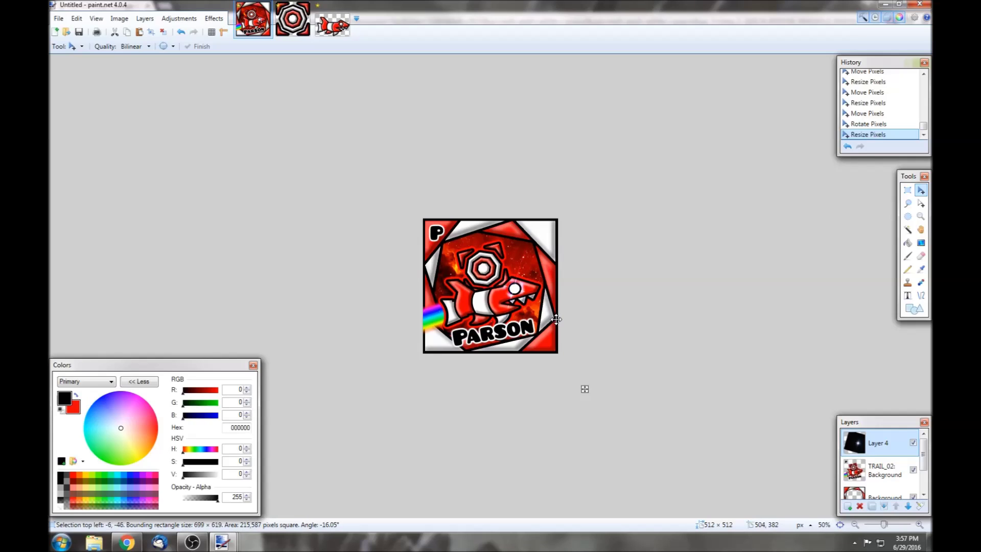
{"action": "left_click_drag", "start_coordinate": [558, 319], "coordinate": [585, 390]}
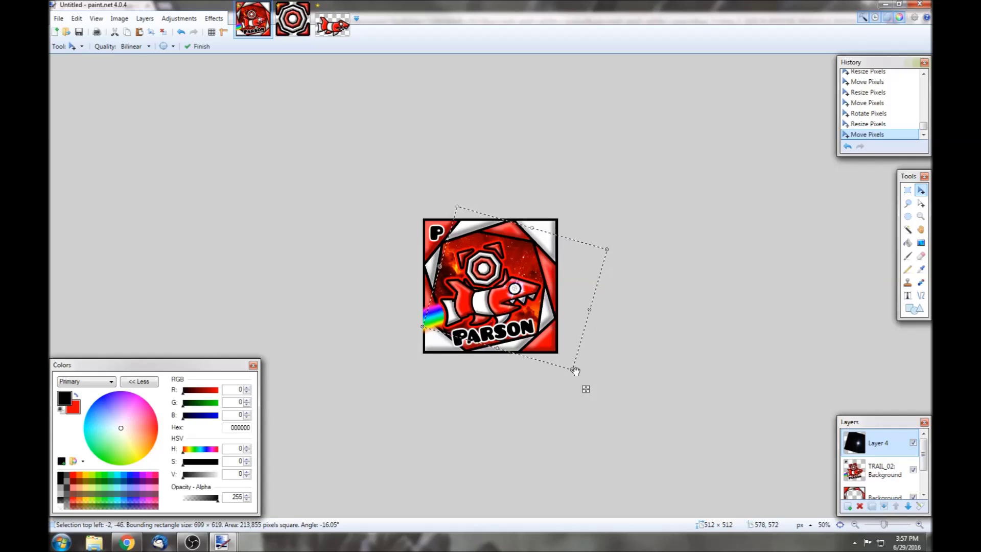
{"action": "left_click_drag", "start_coordinate": [700, 468], "coordinate": [722, 471]}
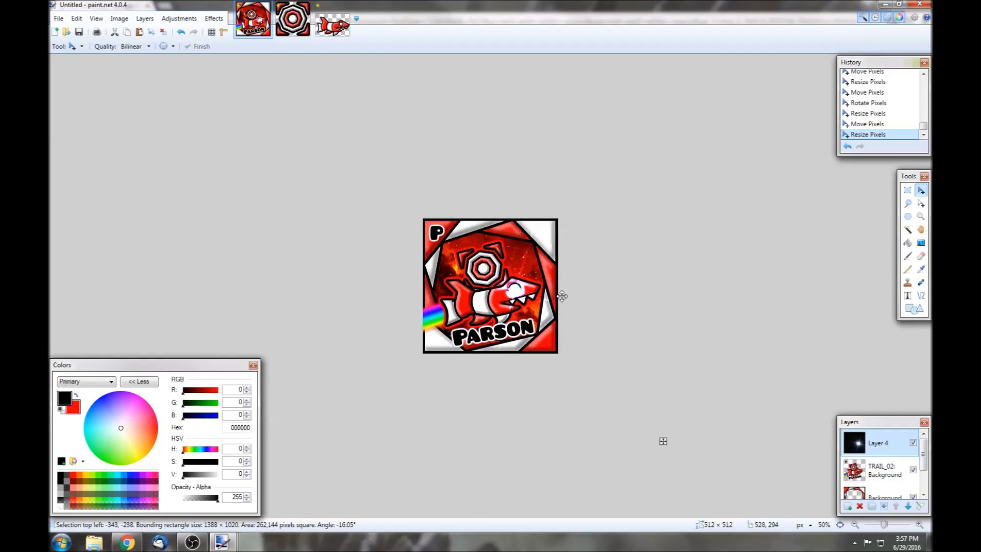
{"action": "left_click_drag", "start_coordinate": [562, 293], "coordinate": [559, 292]}
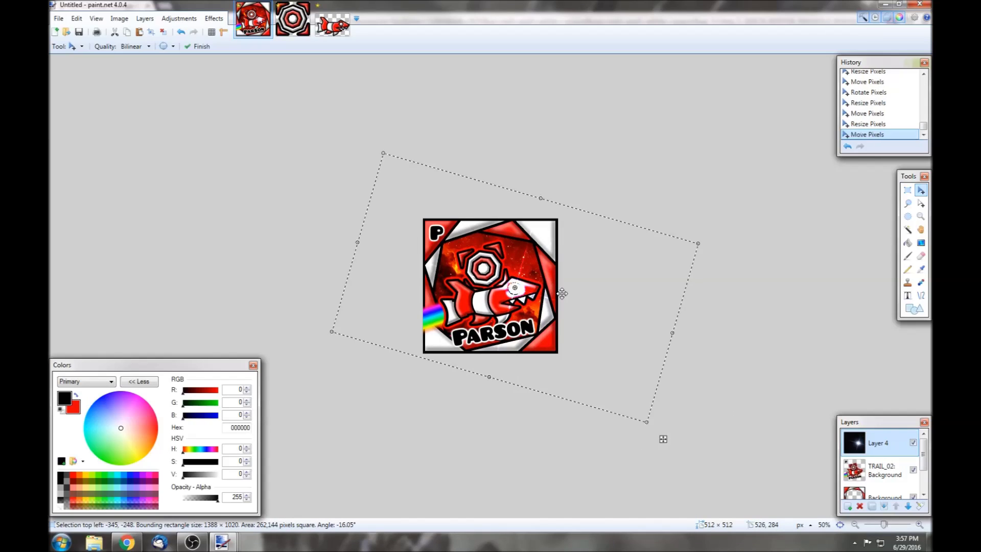
{"action": "left_click_drag", "start_coordinate": [647, 424], "coordinate": [626, 407]}
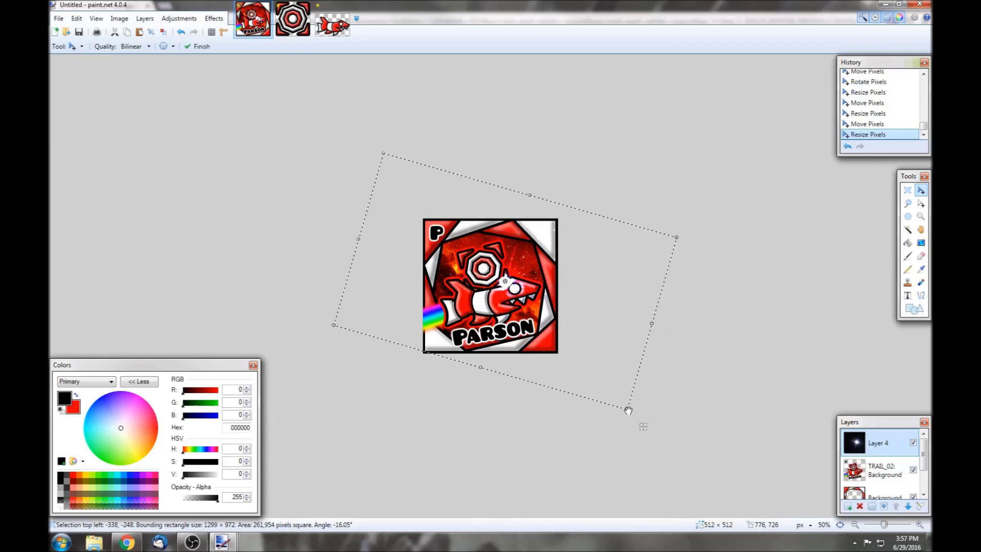
{"action": "left_click", "coordinate": [612, 368]}
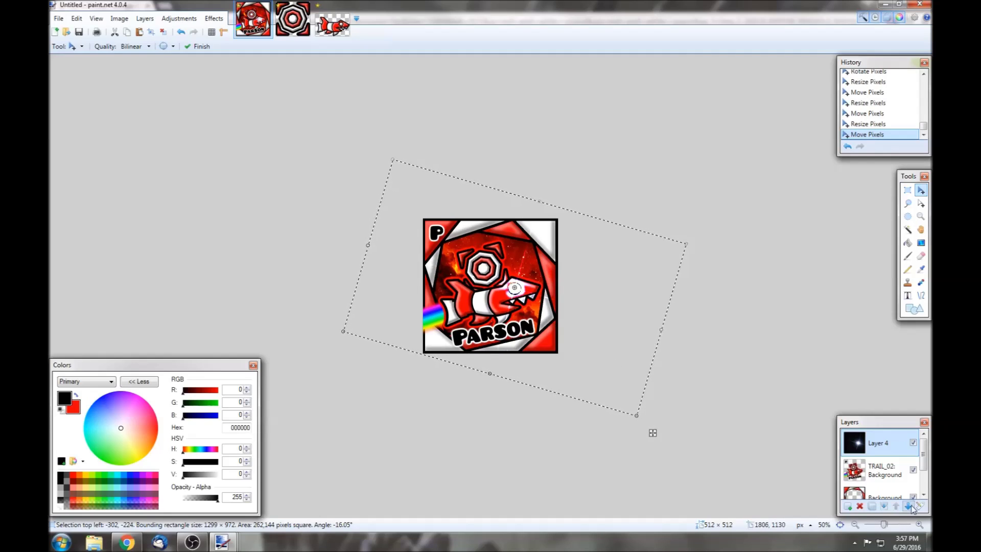
Duplicate the sparkle layer, then rotate, enlarge and move the copy to the icon's upper right
{"action": "left_click", "coordinate": [874, 507]}
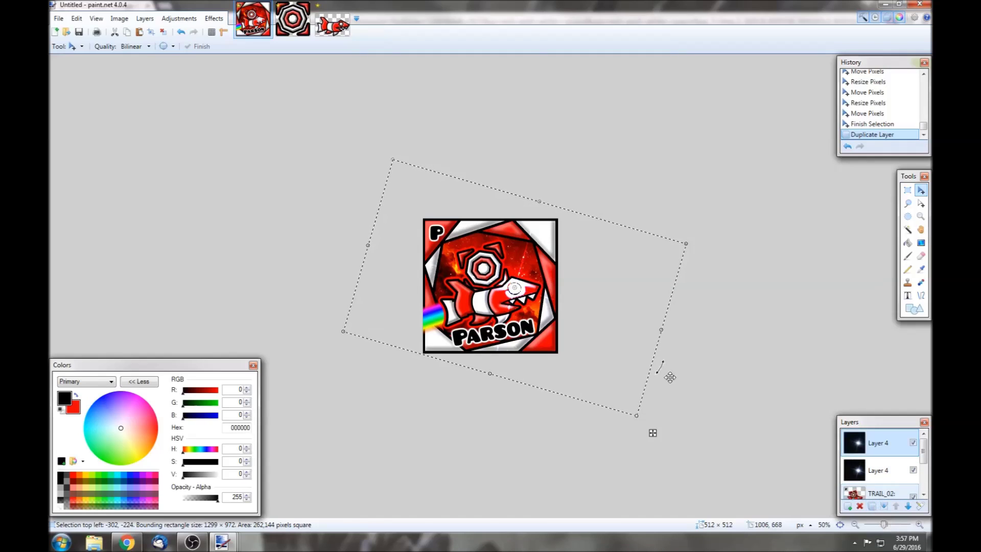
{"action": "left_click_drag", "start_coordinate": [608, 282], "coordinate": [677, 201]}
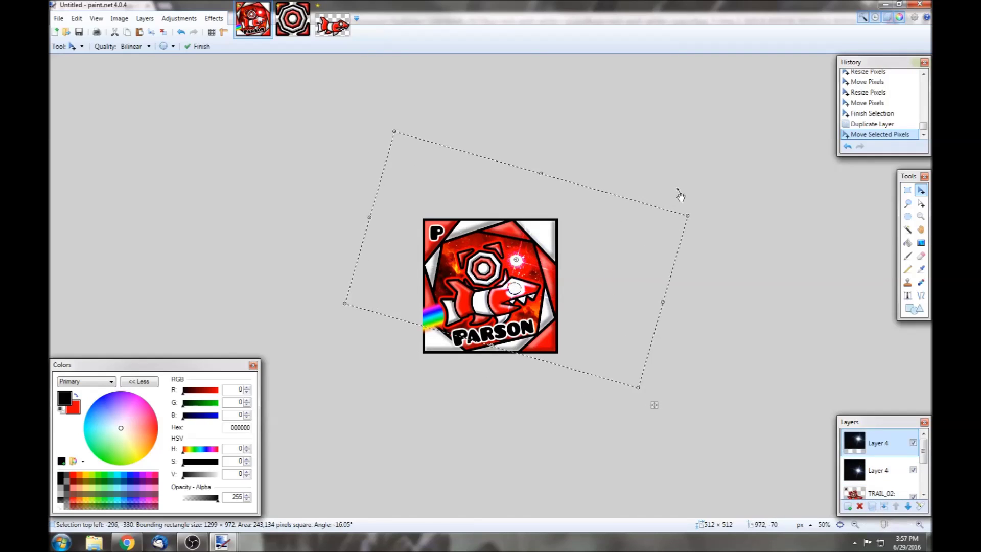
{"action": "left_click_drag", "start_coordinate": [627, 134], "coordinate": [751, 351]}
{"action": "left_click_drag", "start_coordinate": [802, 370], "coordinate": [636, 286]}
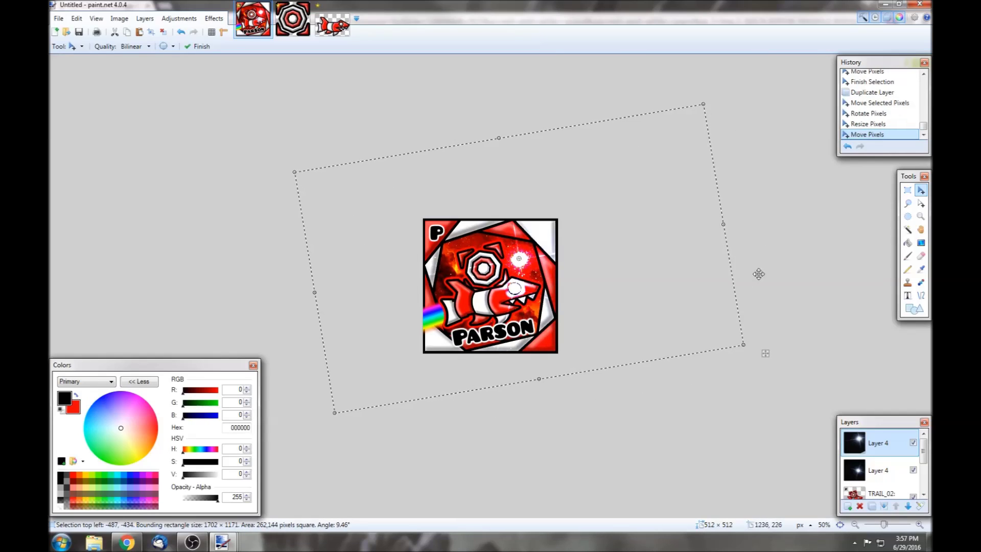
{"action": "left_click_drag", "start_coordinate": [754, 289], "coordinate": [756, 267]}
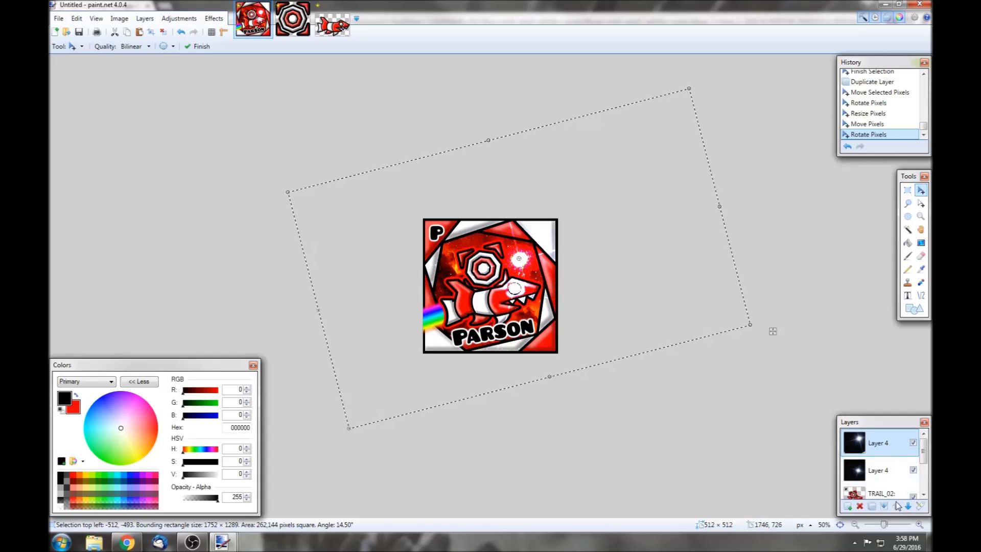
Add an empty new layer on top, clear the selection, and bring the browser forward
{"action": "left_click", "coordinate": [848, 506]}
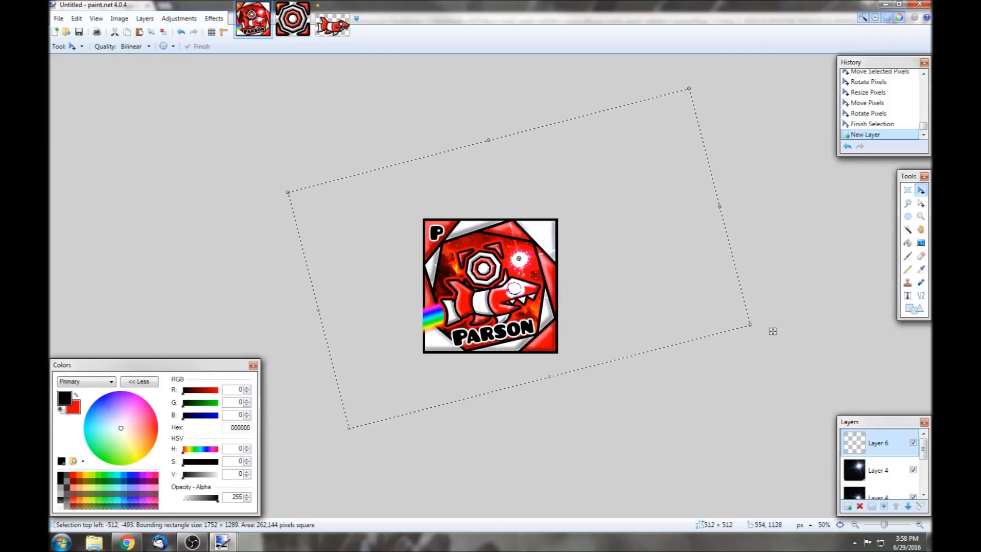
{"action": "key", "text": "s"}
{"action": "key", "text": "ctrl+d"}
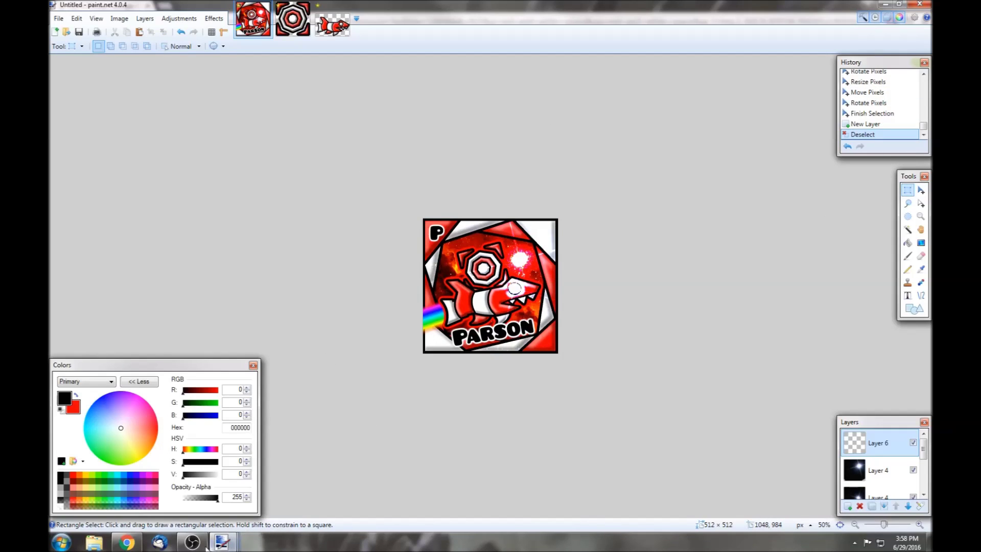
{"action": "left_click", "coordinate": [126, 543]}
Replace the star query with 'space', then refine the search to 'red space'
{"action": "scroll", "coordinate": [491, 221], "scroll_direction": "up", "scroll_amount": 3}
{"action": "left_click_drag", "start_coordinate": [175, 58], "coordinate": [104, 68]}
{"action": "type", "text": "space"}
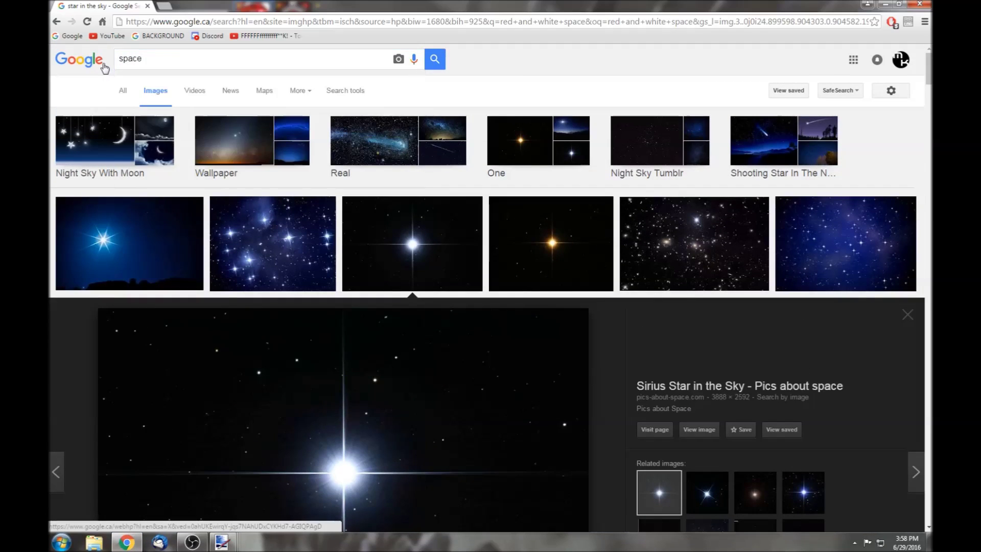
{"action": "key", "text": "Return"}
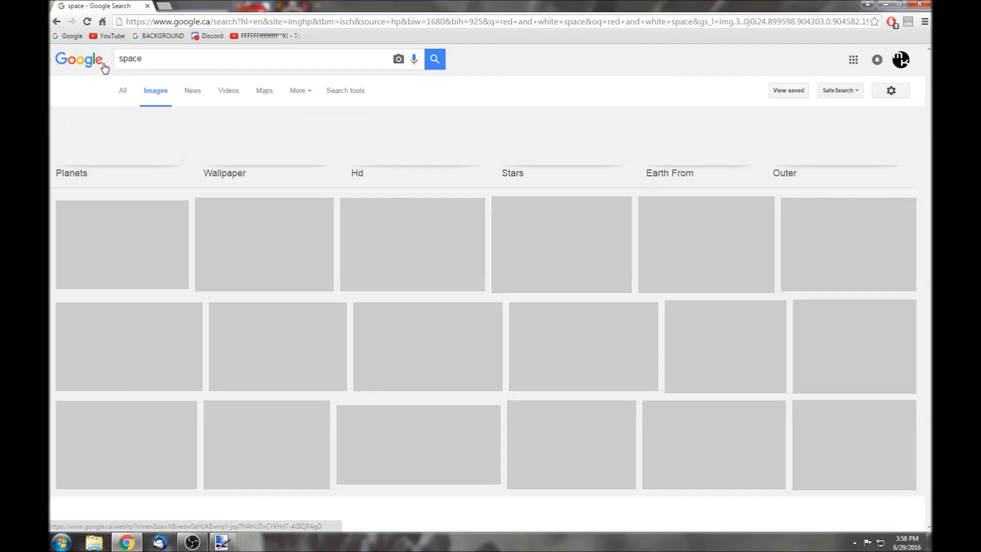
{"action": "left_click", "coordinate": [120, 59]}
{"action": "type", "text": "red"}
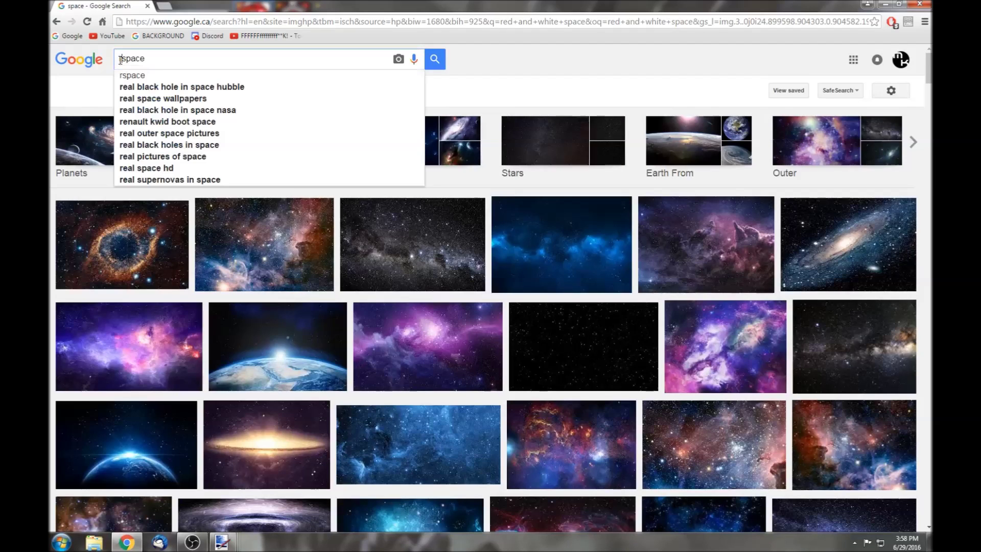
{"action": "key", "text": "Return"}
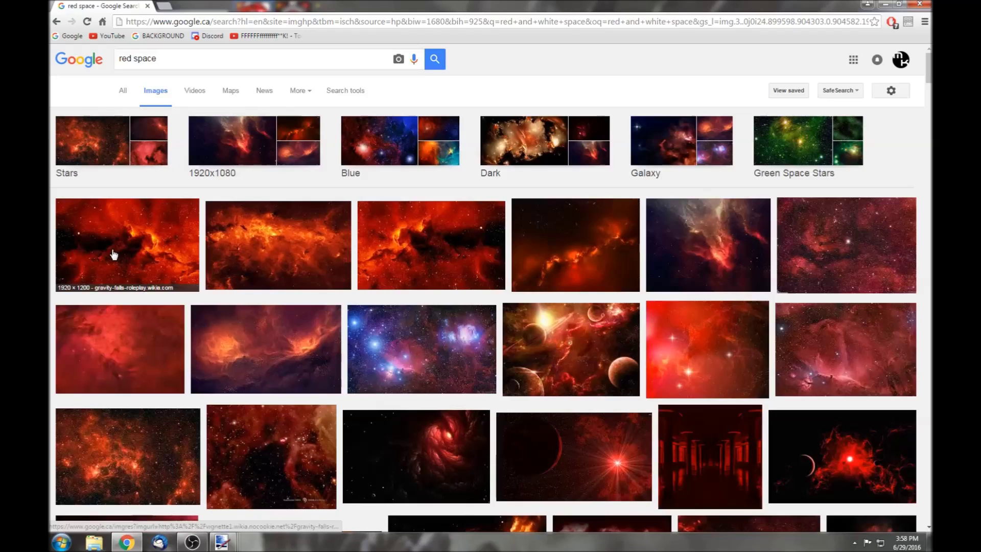
Scroll through the red space image results, then return to the top
{"action": "scroll", "coordinate": [546, 344], "scroll_direction": "down", "scroll_amount": 4}
{"action": "scroll", "coordinate": [545, 345], "scroll_direction": "down", "scroll_amount": 1}
{"action": "scroll", "coordinate": [549, 339], "scroll_direction": "down", "scroll_amount": 2}
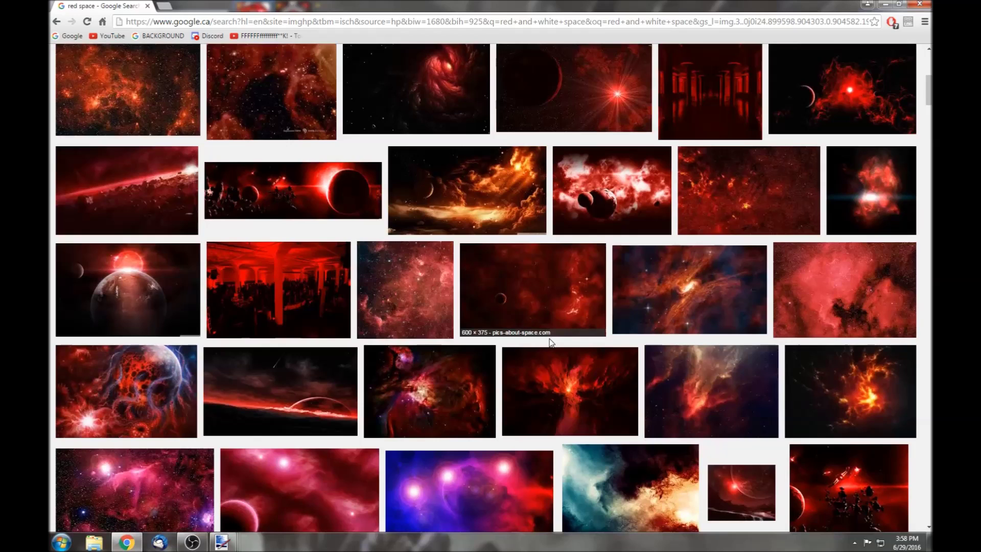
{"action": "scroll", "coordinate": [550, 343], "scroll_direction": "down", "scroll_amount": 5}
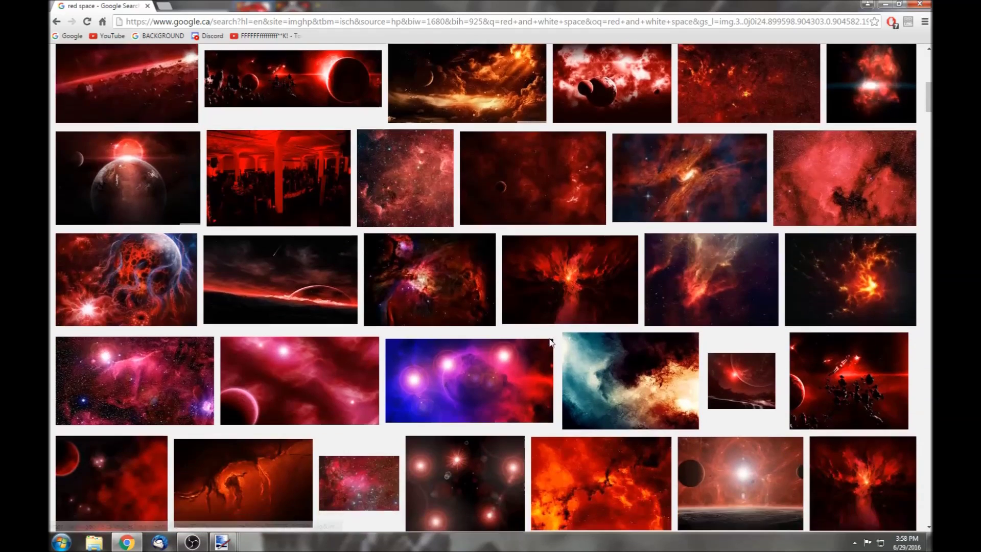
{"action": "scroll", "coordinate": [551, 343], "scroll_direction": "down", "scroll_amount": 1}
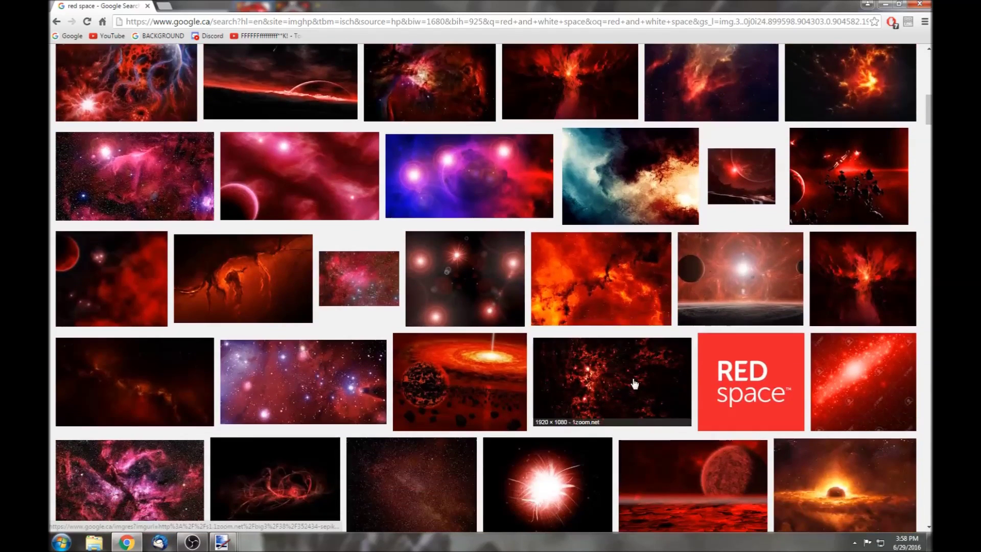
{"action": "scroll", "coordinate": [633, 383], "scroll_direction": "down", "scroll_amount": 4}
{"action": "scroll", "coordinate": [642, 385], "scroll_direction": "down", "scroll_amount": 6}
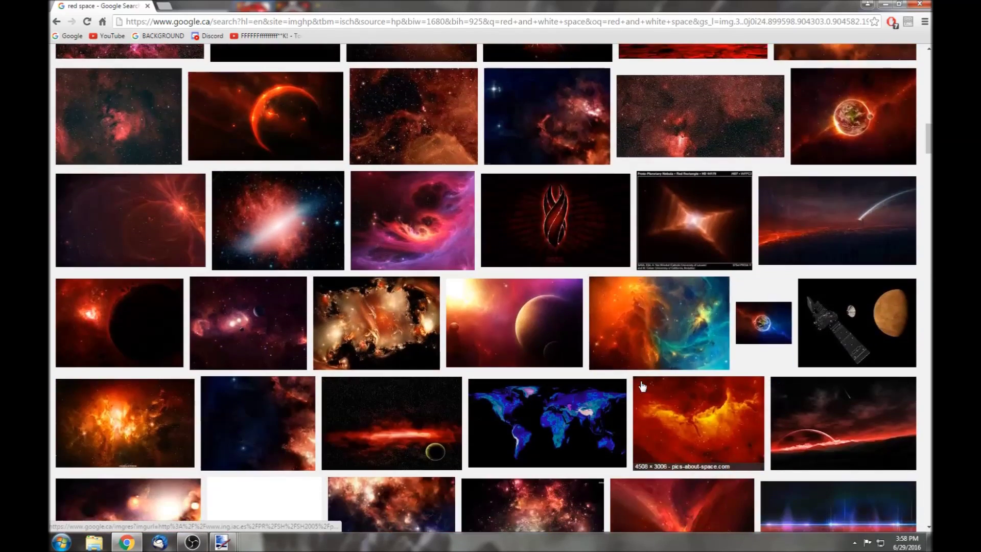
{"action": "scroll", "coordinate": [642, 386], "scroll_direction": "down", "scroll_amount": 6}
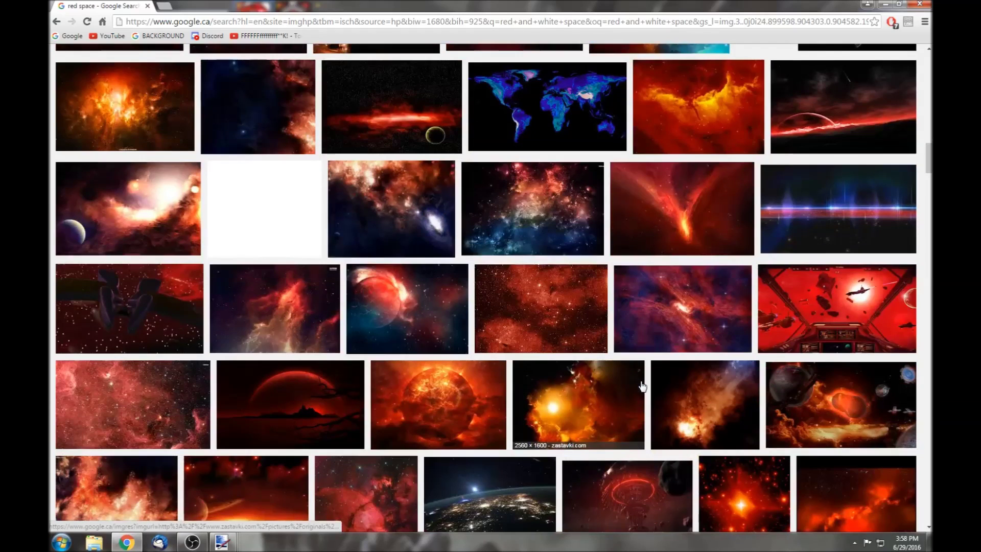
{"action": "scroll", "coordinate": [614, 409], "scroll_direction": "down", "scroll_amount": 1}
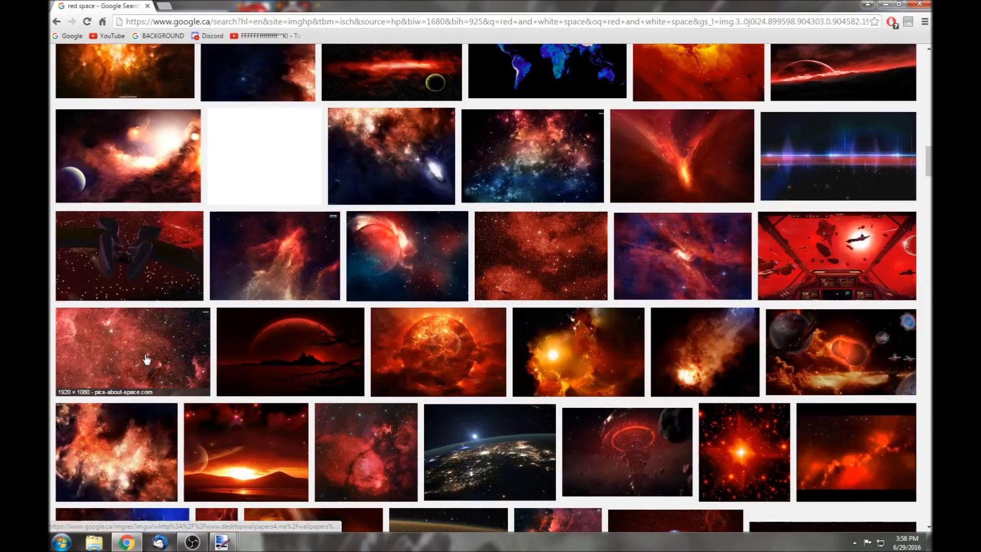
{"action": "key", "text": "Home"}
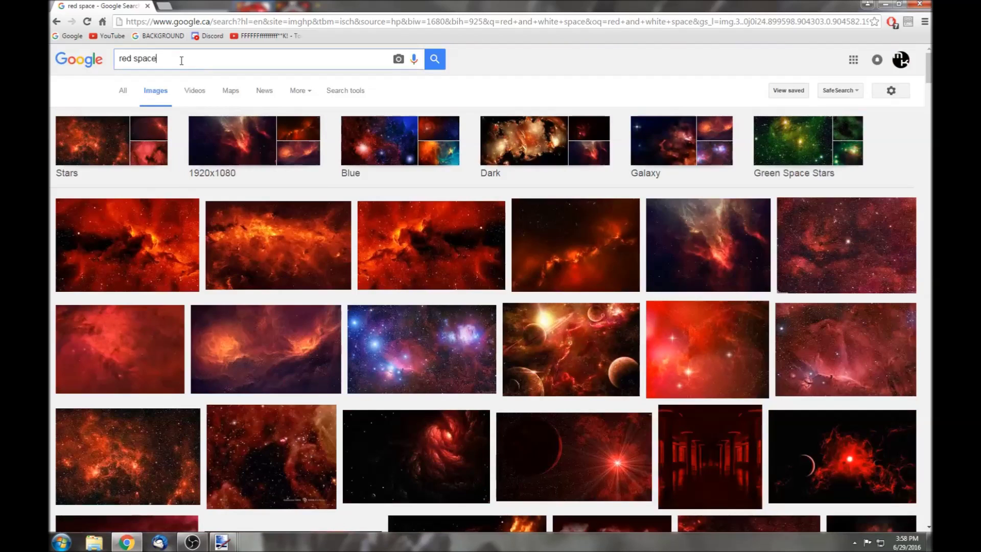
{"action": "left_click", "coordinate": [132, 135]}
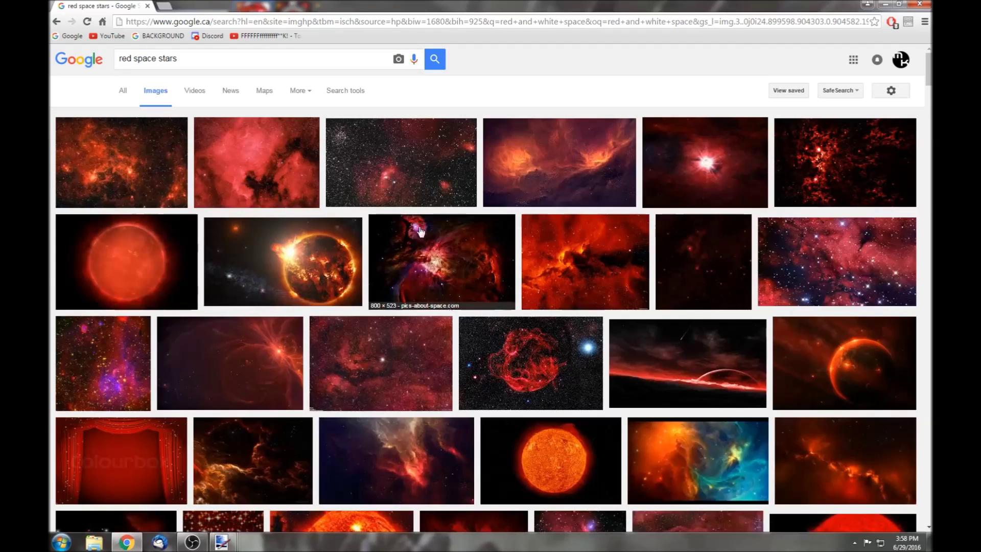
{"action": "double_click", "coordinate": [160, 68]}
{"action": "type", "text": "lig"}
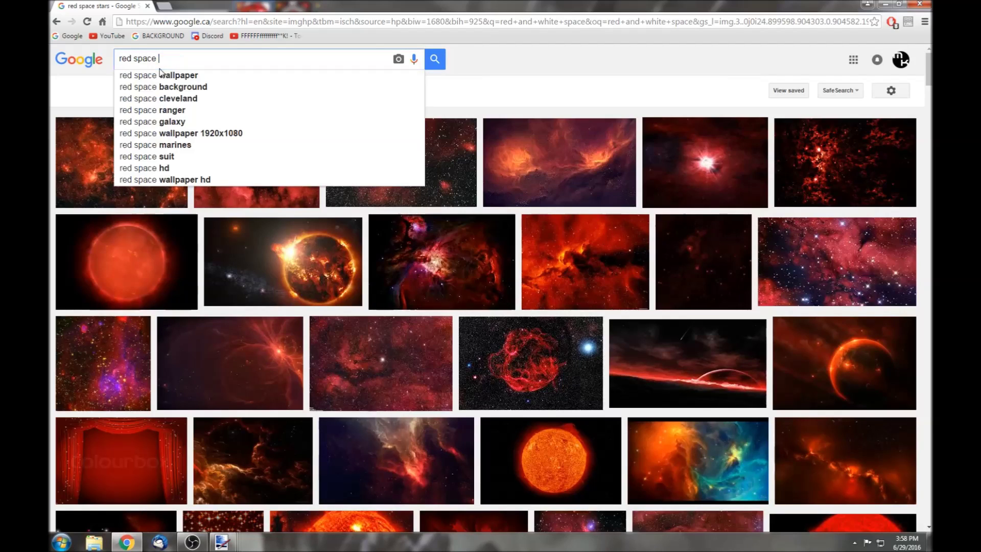
{"action": "type", "text": "ht"}
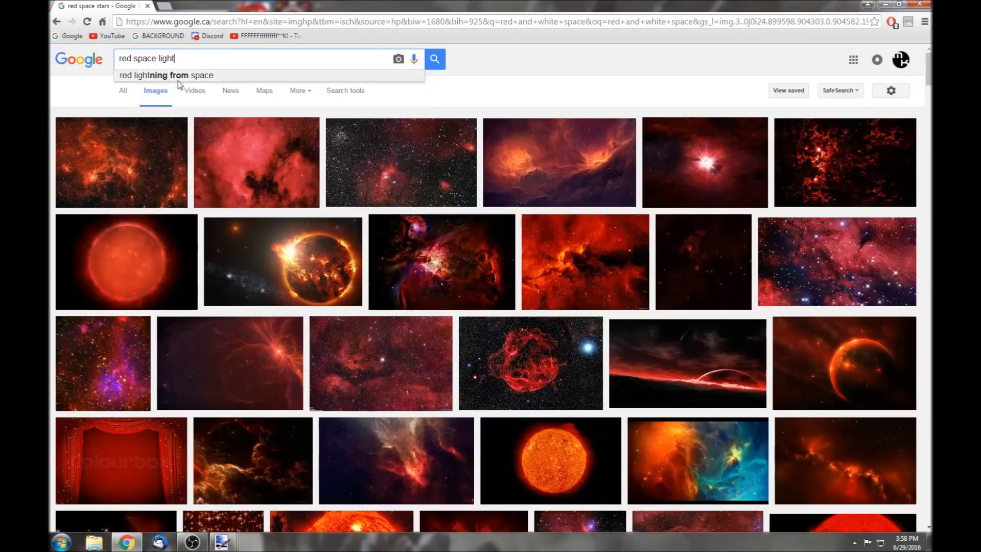
{"action": "key", "text": "Return"}
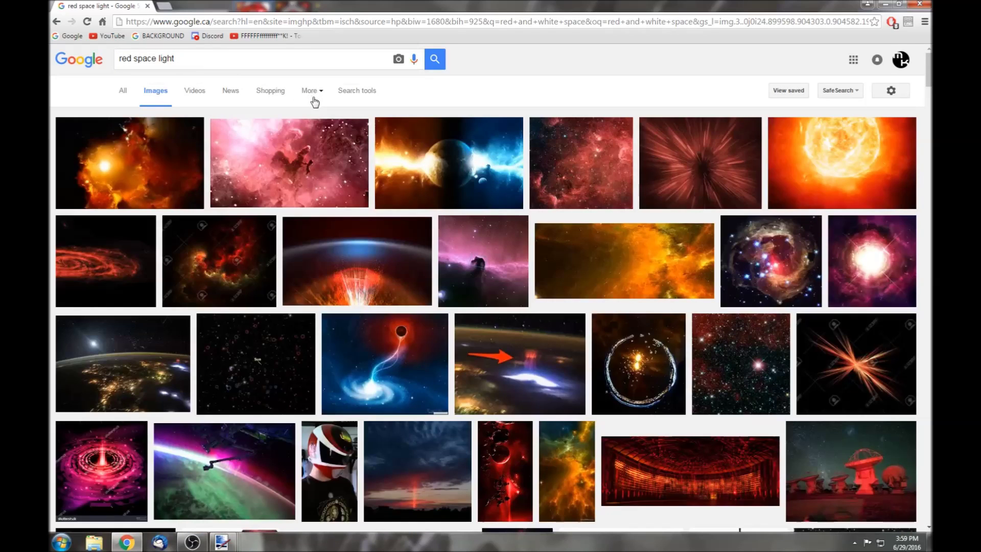
{"action": "left_click", "coordinate": [56, 22]}
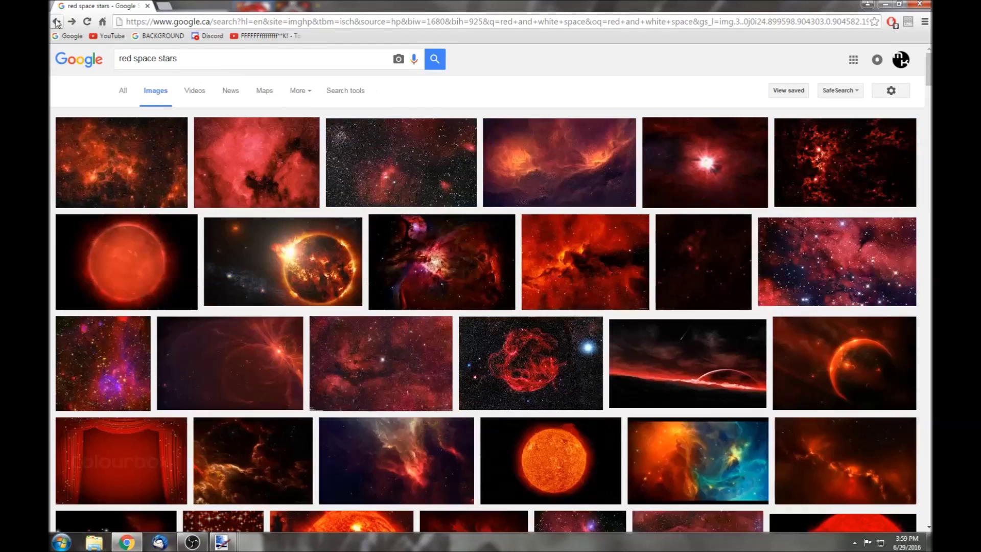
{"action": "left_click", "coordinate": [57, 23]}
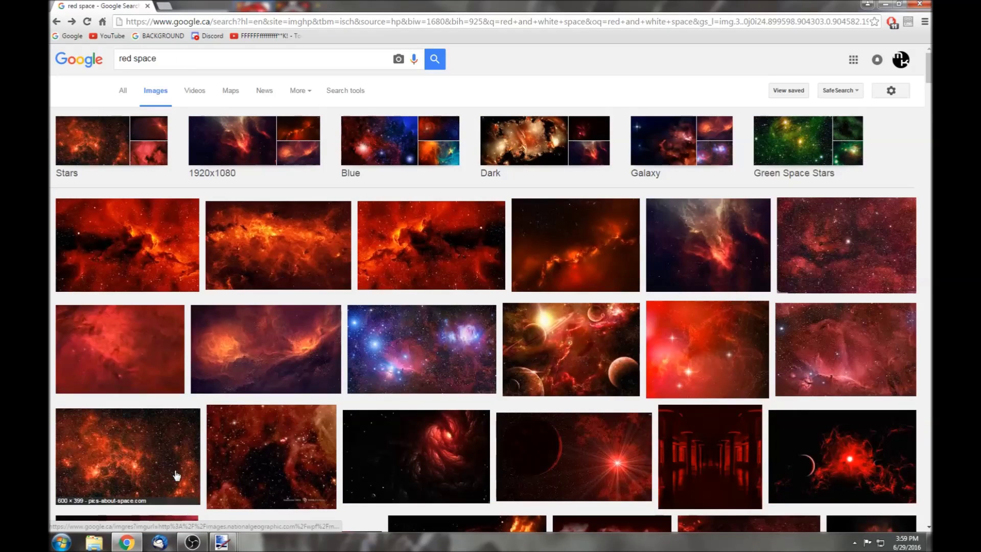
Copy the red horseshoe nebula 'Red Star In Space' image and switch back to Paint.NET
{"action": "left_click", "coordinate": [743, 365]}
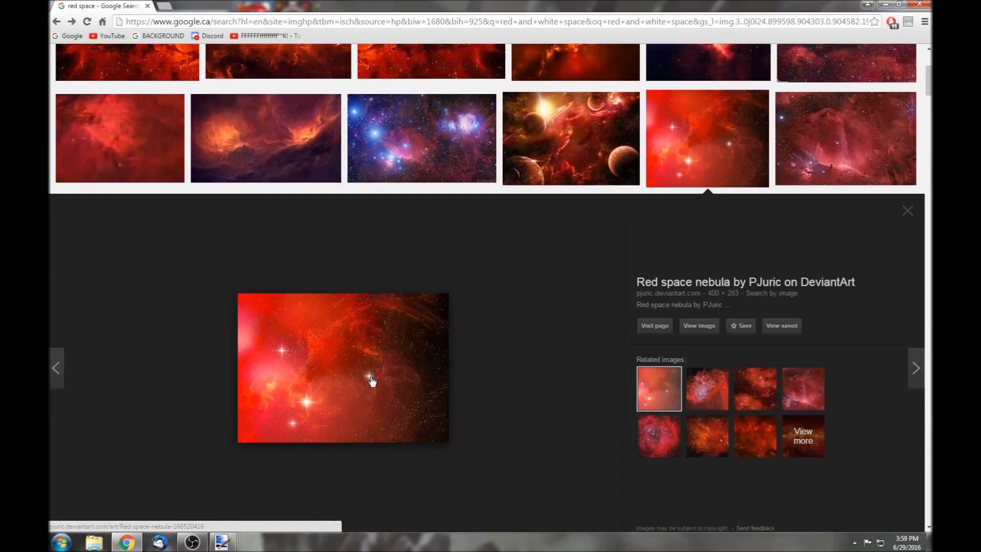
{"action": "scroll", "coordinate": [772, 258], "scroll_direction": "up", "scroll_amount": 2}
{"action": "left_click", "coordinate": [821, 254]}
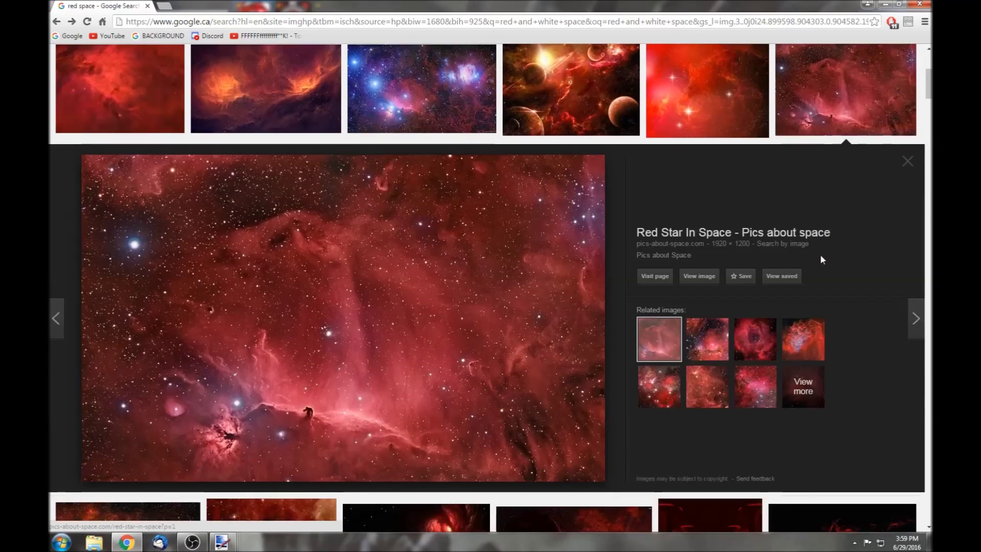
{"action": "right_click", "coordinate": [393, 286]}
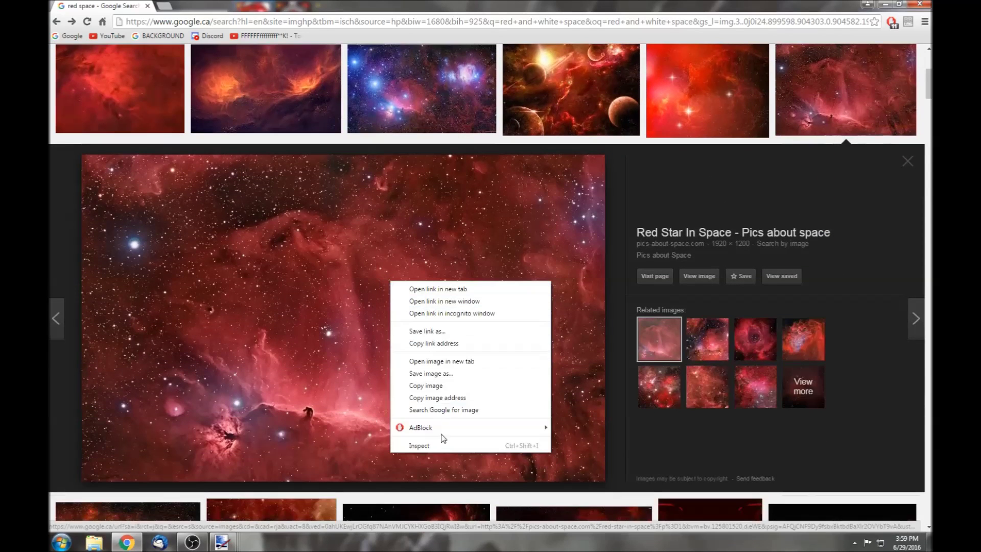
{"action": "left_click", "coordinate": [429, 384]}
{"action": "mouse_move", "coordinate": [221, 542]}
{"action": "left_click", "coordinate": [164, 482]}
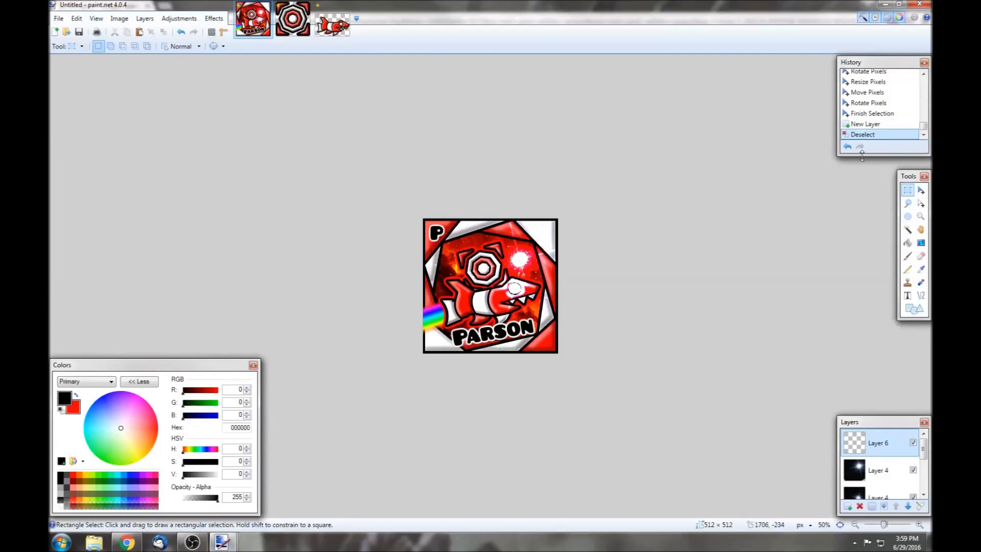
Paste the nebula image into the new layer, keeping the 512×512 canvas size
{"action": "left_click", "coordinate": [141, 32]}
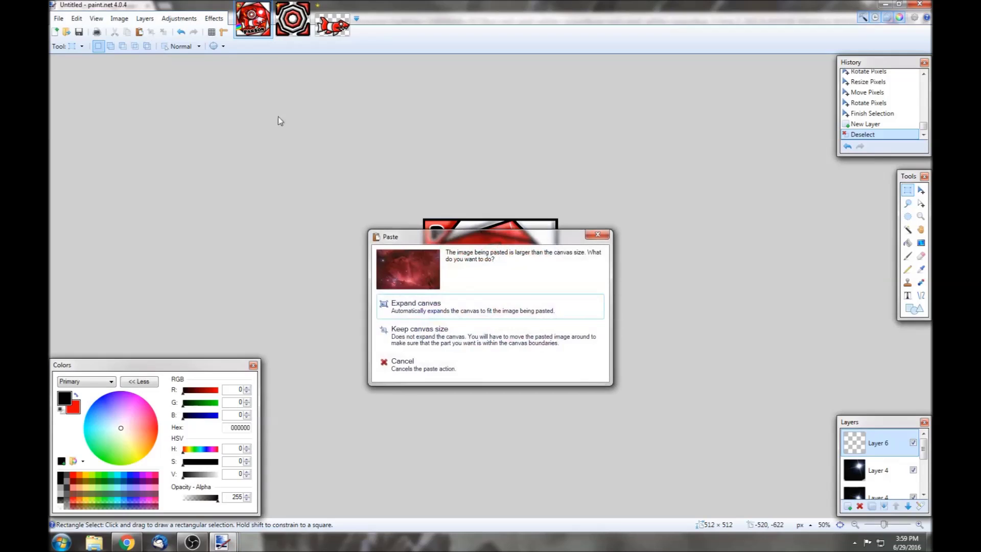
{"action": "left_click", "coordinate": [404, 331]}
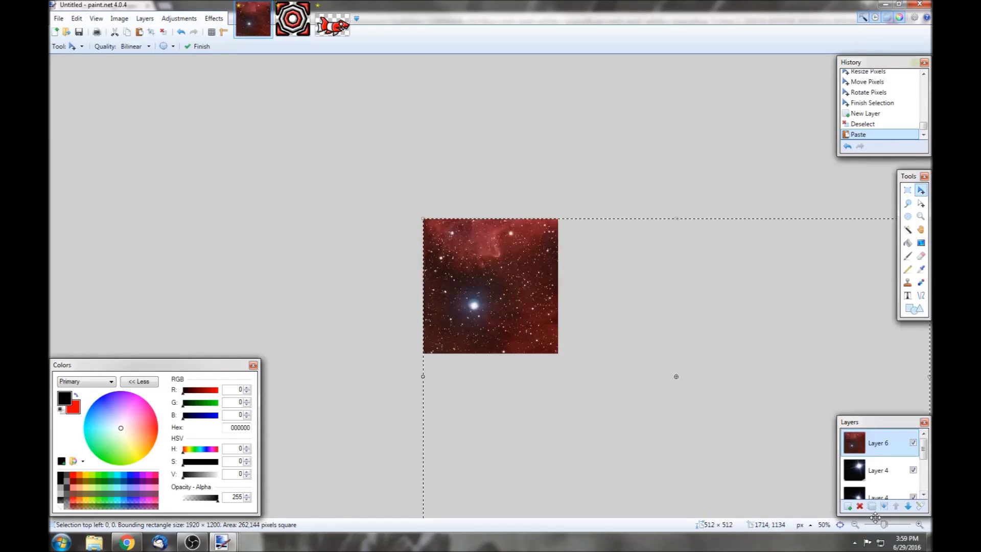
{"action": "left_click_drag", "start_coordinate": [884, 525], "coordinate": [876, 526]}
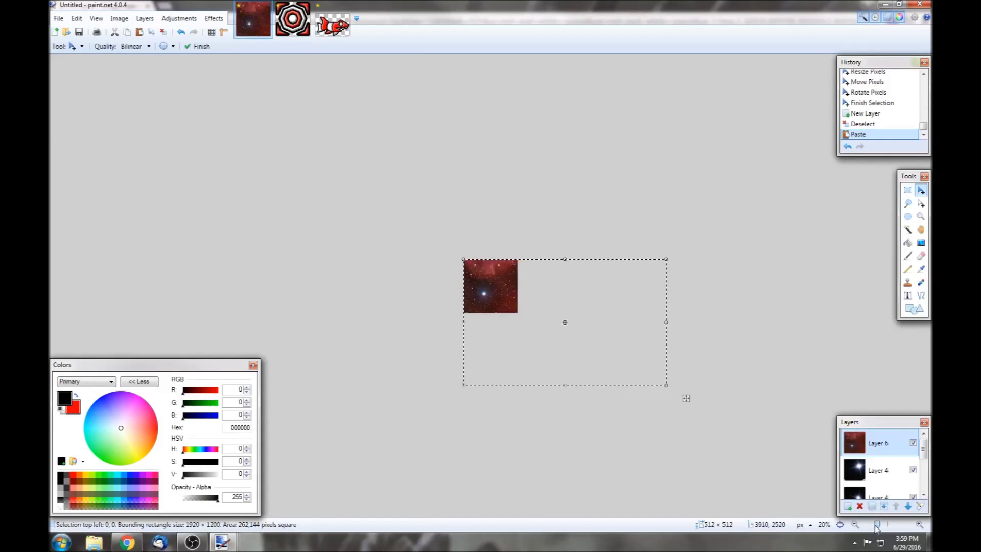
Set the nebula layer's blending mode to Additive and shift the texture up and left
{"action": "left_click", "coordinate": [919, 507]}
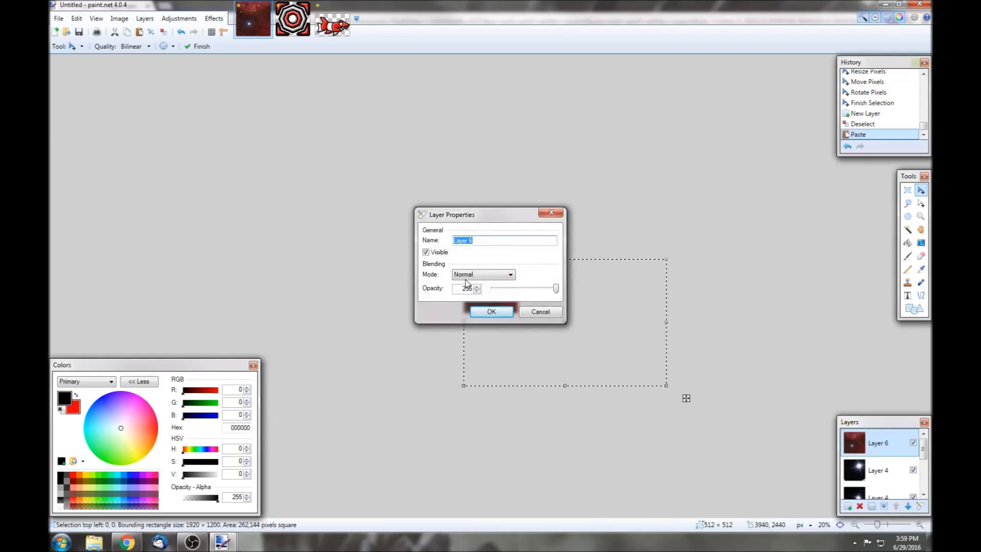
{"action": "left_click", "coordinate": [465, 275]}
{"action": "left_click", "coordinate": [473, 300]}
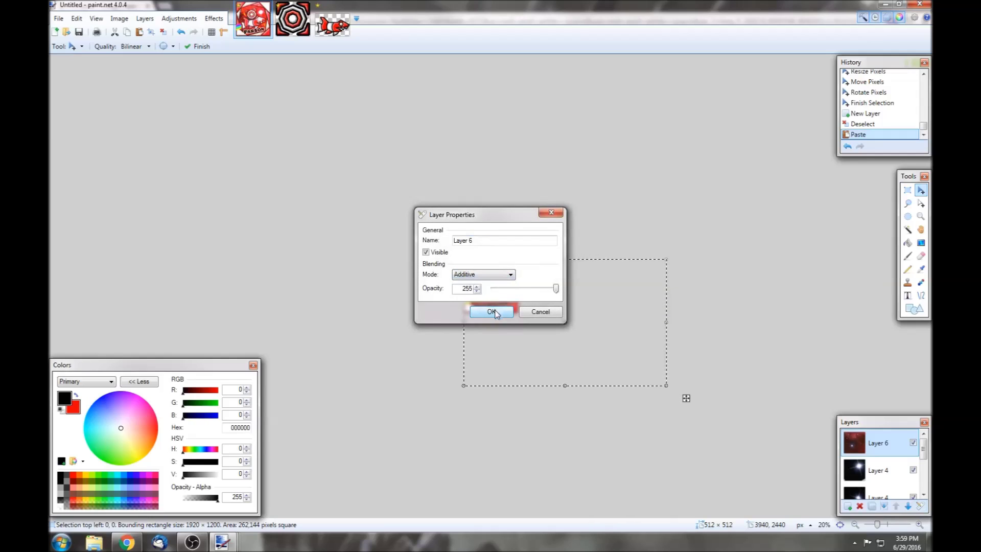
{"action": "left_click", "coordinate": [494, 311]}
{"action": "left_click", "coordinate": [895, 526]}
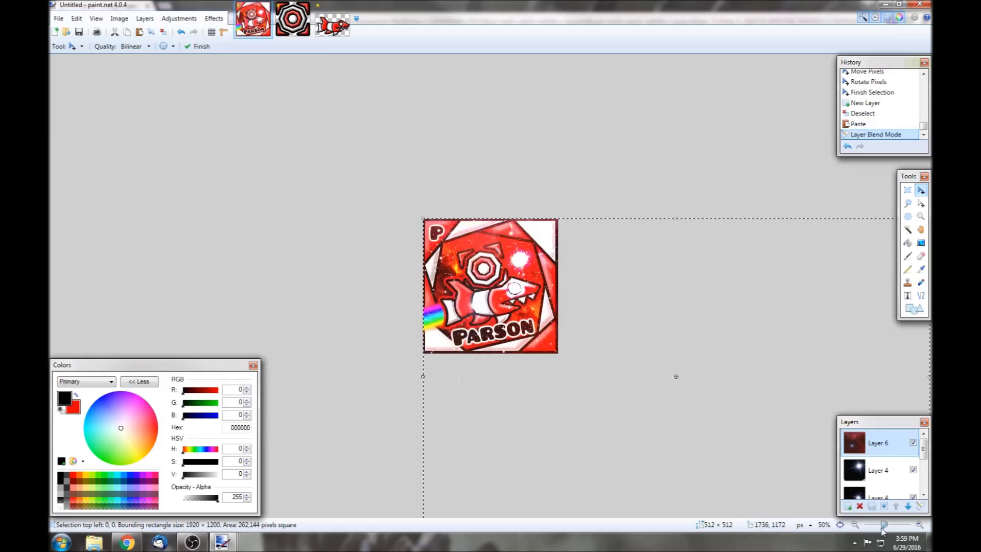
{"action": "left_click_drag", "start_coordinate": [620, 327], "coordinate": [547, 233]}
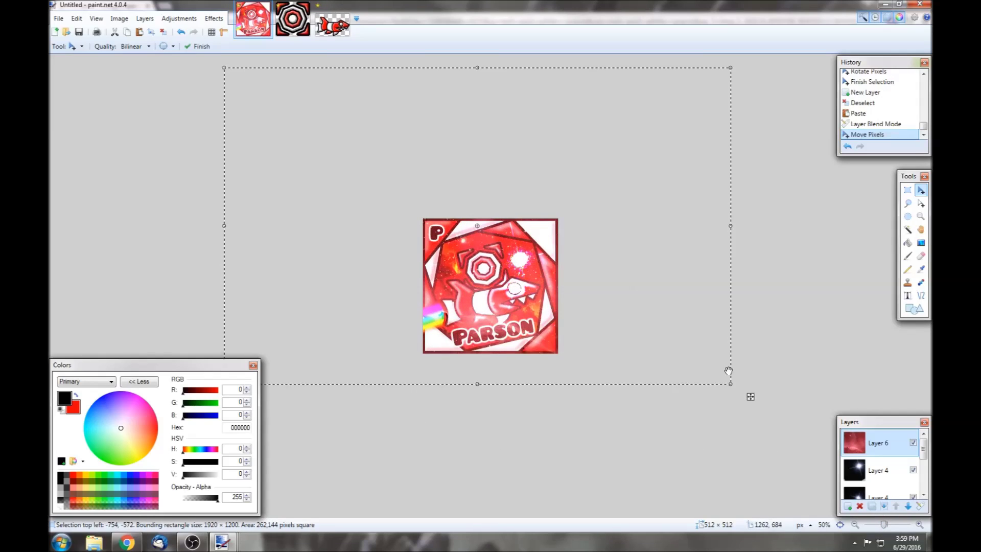
Shrink, stretch and reposition the red space texture over the icon
{"action": "left_click_drag", "start_coordinate": [734, 386], "coordinate": [509, 279]}
{"action": "left_click_drag", "start_coordinate": [463, 226], "coordinate": [603, 284]}
{"action": "left_click_drag", "start_coordinate": [500, 335], "coordinate": [515, 421]}
{"action": "left_click_drag", "start_coordinate": [557, 315], "coordinate": [571, 276]}
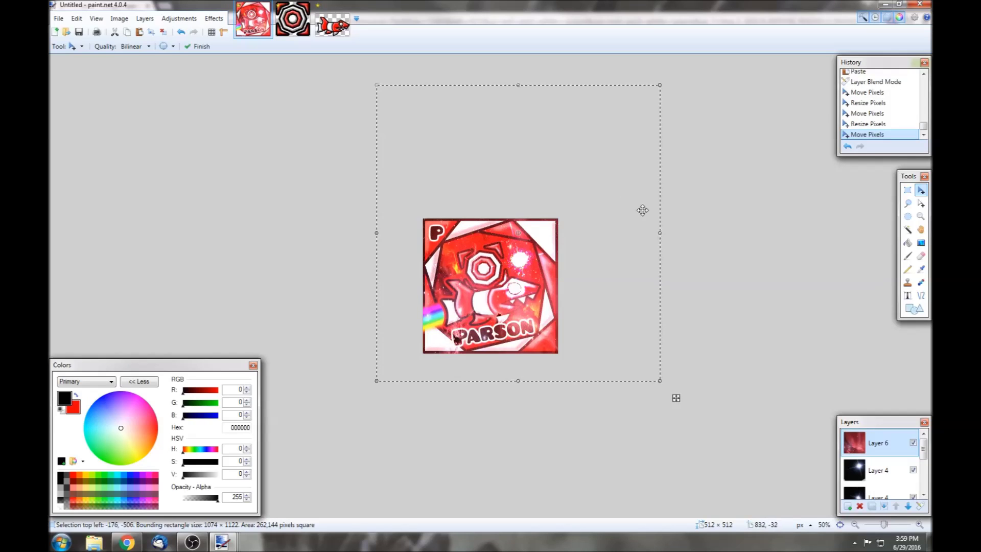
{"action": "left_click_drag", "start_coordinate": [519, 90], "coordinate": [555, 145]}
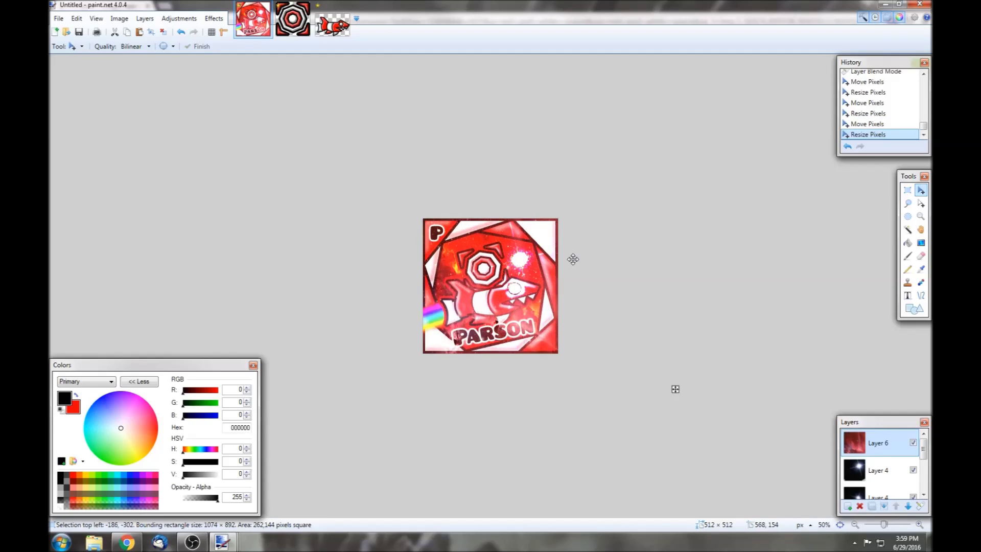
{"action": "left_click_drag", "start_coordinate": [573, 257], "coordinate": [571, 256]}
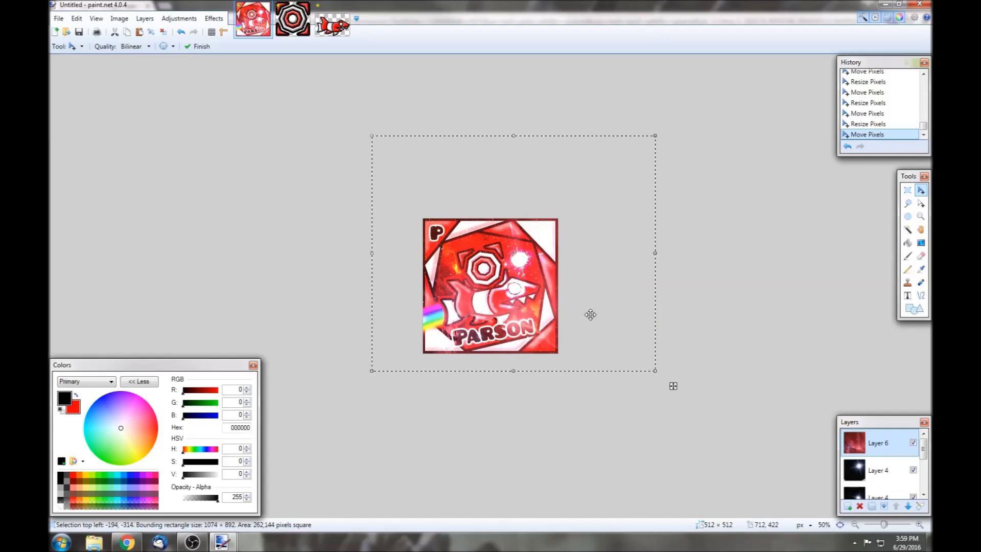
Trial-merge and move the texture, undo back to the separate Additive layer, then deselect
{"action": "left_click", "coordinate": [884, 506]}
{"action": "left_click_drag", "start_coordinate": [686, 265], "coordinate": [749, 168]}
{"action": "left_click_drag", "start_coordinate": [797, 168], "coordinate": [813, 183]}
{"action": "mouse_move", "coordinate": [923, 446]}
{"action": "left_mouse_down"}
{"action": "mouse_move", "coordinate": [924, 485]}
{"action": "mouse_move", "coordinate": [922, 444]}
{"action": "left_mouse_up"}
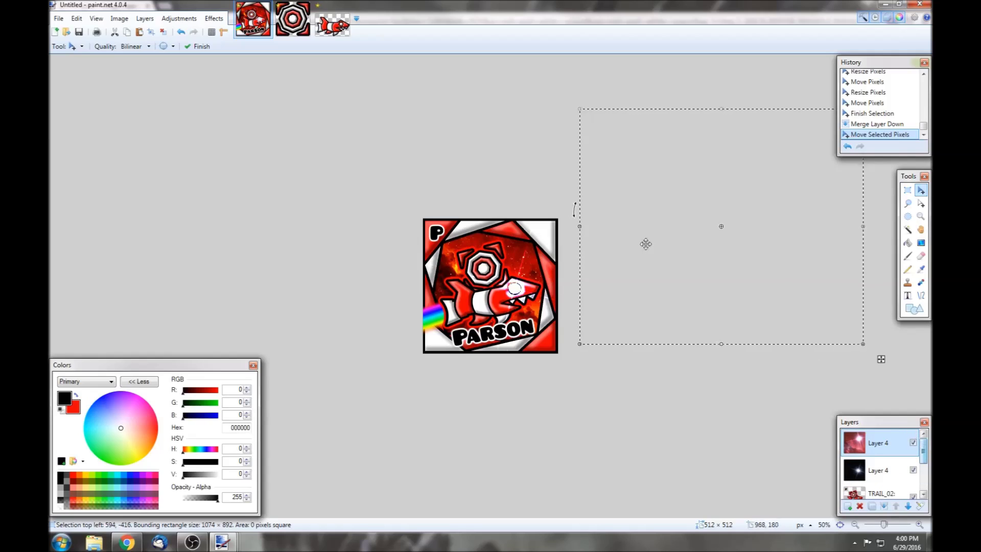
{"action": "left_click", "coordinate": [184, 33]}
{"action": "left_click", "coordinate": [185, 34]}
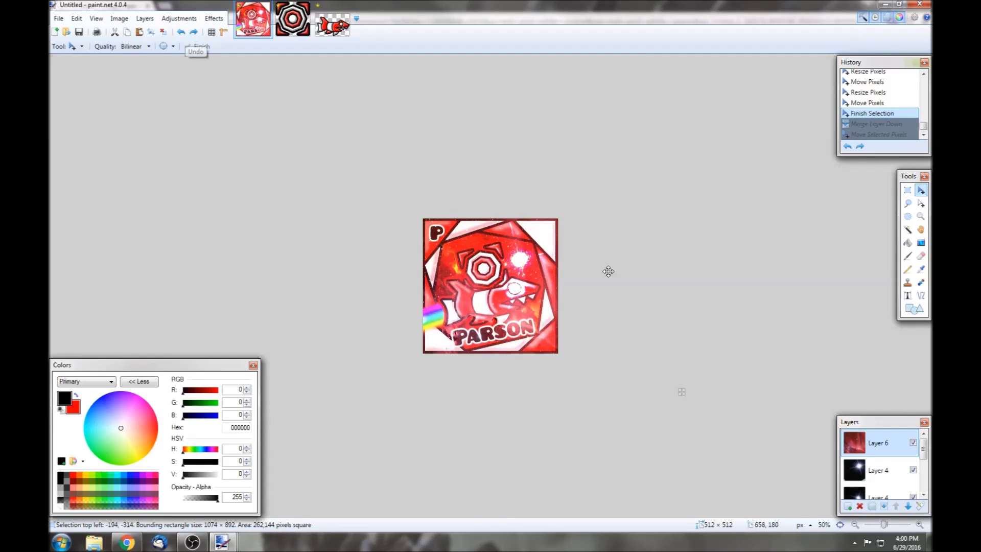
{"action": "left_click_drag", "start_coordinate": [577, 234], "coordinate": [600, 264]}
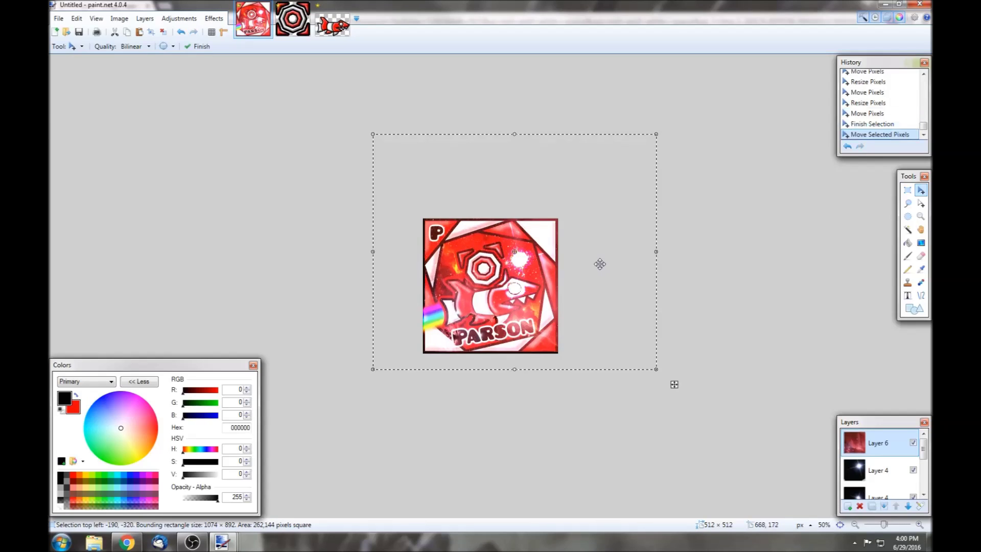
{"action": "left_click", "coordinate": [182, 32]}
{"action": "left_click", "coordinate": [181, 32]}
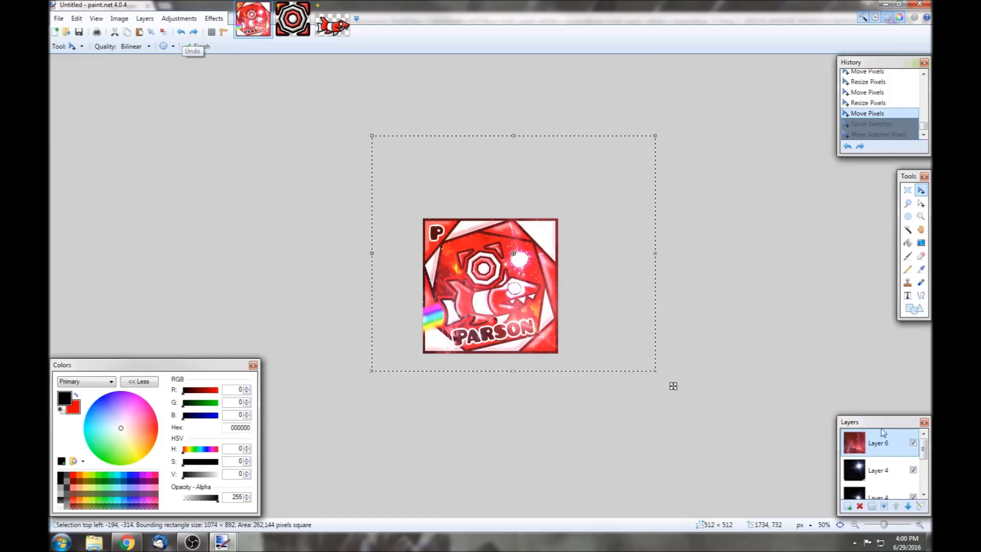
{"action": "key", "text": "s"}
{"action": "key", "text": "ctrl+d"}
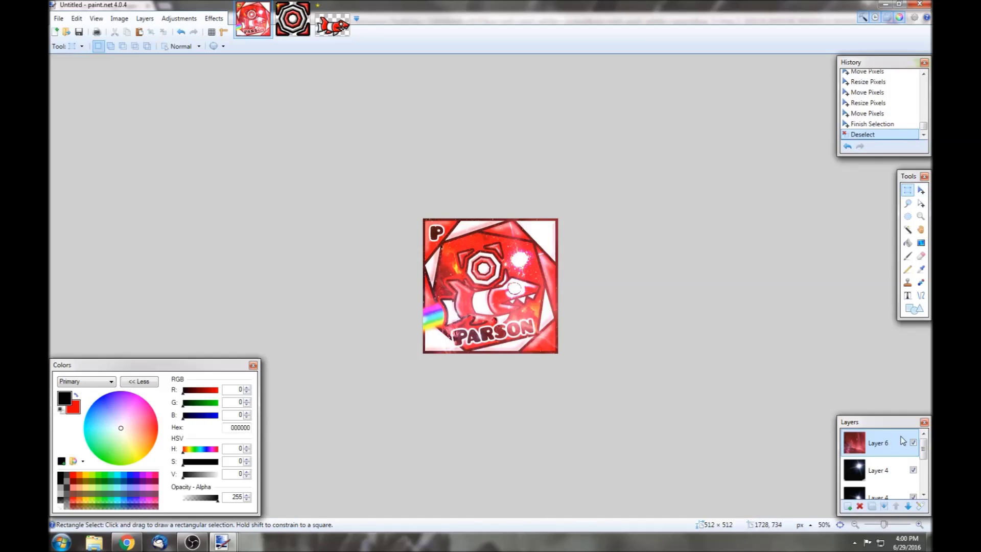
{"action": "left_click", "coordinate": [872, 509]}
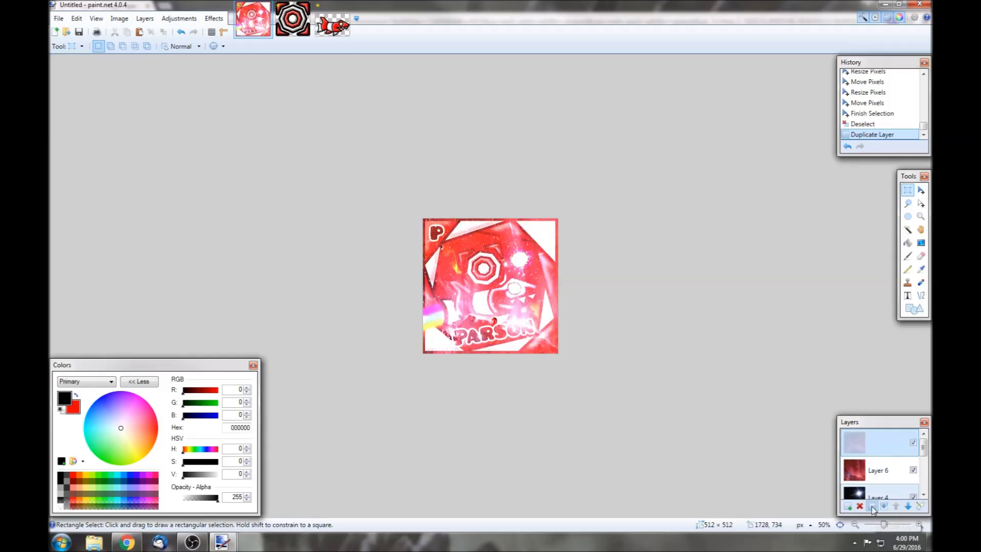
{"action": "left_click_drag", "start_coordinate": [690, 165], "coordinate": [403, 370]}
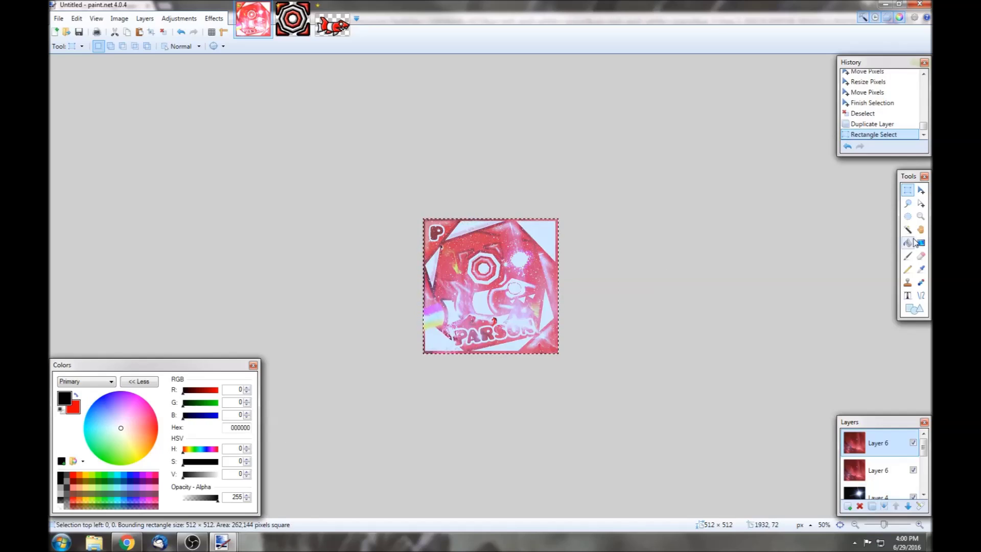
{"action": "left_click", "coordinate": [921, 190]}
{"action": "mouse_move", "coordinate": [572, 201]}
{"action": "left_mouse_down"}
{"action": "mouse_move", "coordinate": [629, 249]}
{"action": "mouse_move", "coordinate": [613, 504]}
{"action": "mouse_move", "coordinate": [455, 467]}
{"action": "mouse_move", "coordinate": [401, 390]}
{"action": "mouse_move", "coordinate": [406, 374]}
{"action": "left_mouse_up"}
{"action": "key", "text": "Delete"}
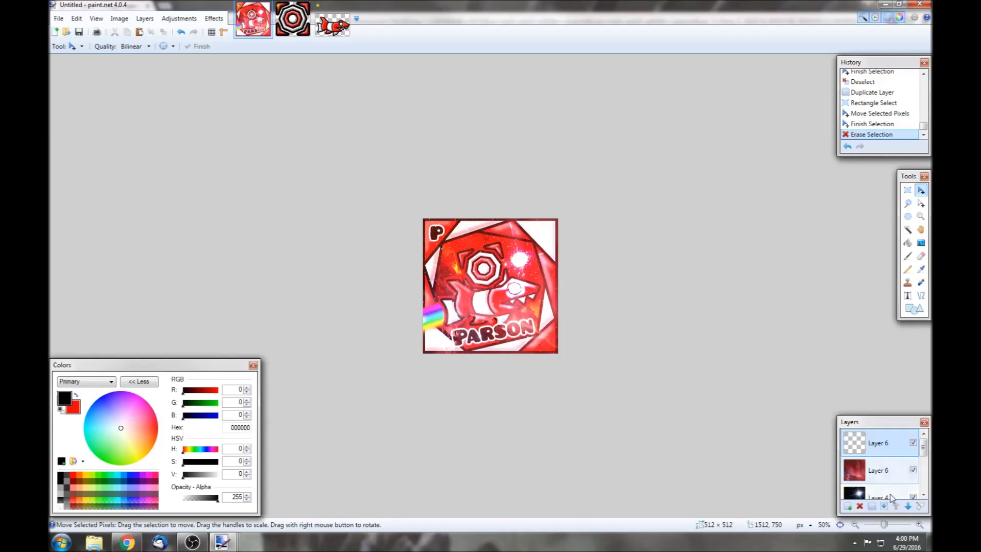
{"action": "left_click", "coordinate": [860, 506]}
{"action": "mouse_move", "coordinate": [923, 443]}
{"action": "left_mouse_down"}
{"action": "mouse_move", "coordinate": [930, 486]}
{"action": "mouse_move", "coordinate": [925, 441]}
{"action": "left_mouse_up"}
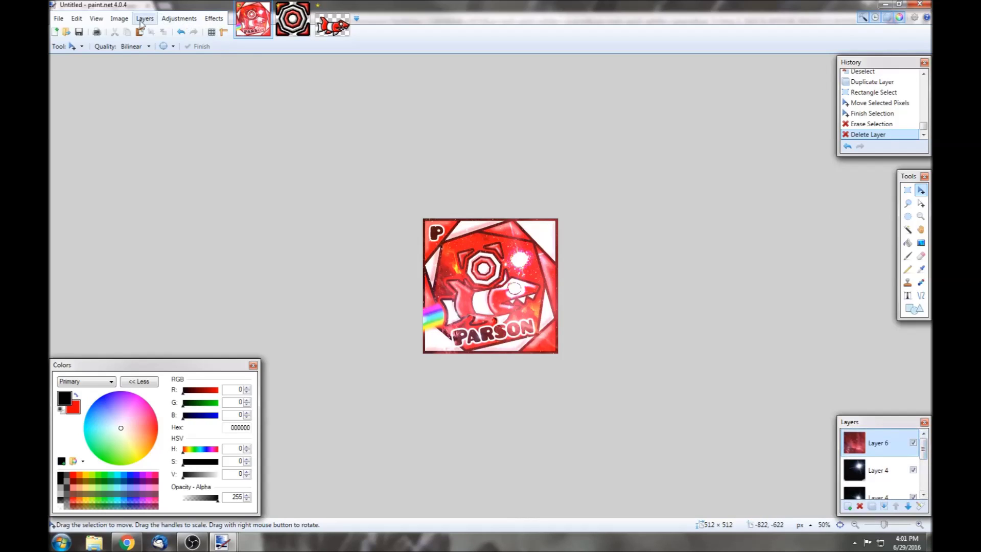
{"action": "left_click", "coordinate": [116, 23]}
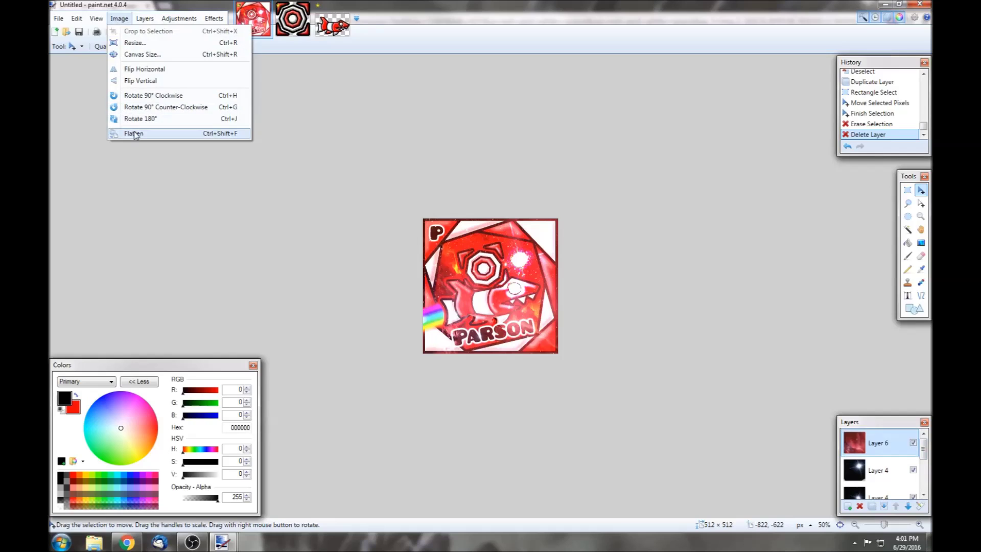
Flatten the PARSON icon into a single Background layer
{"action": "left_click", "coordinate": [186, 134]}
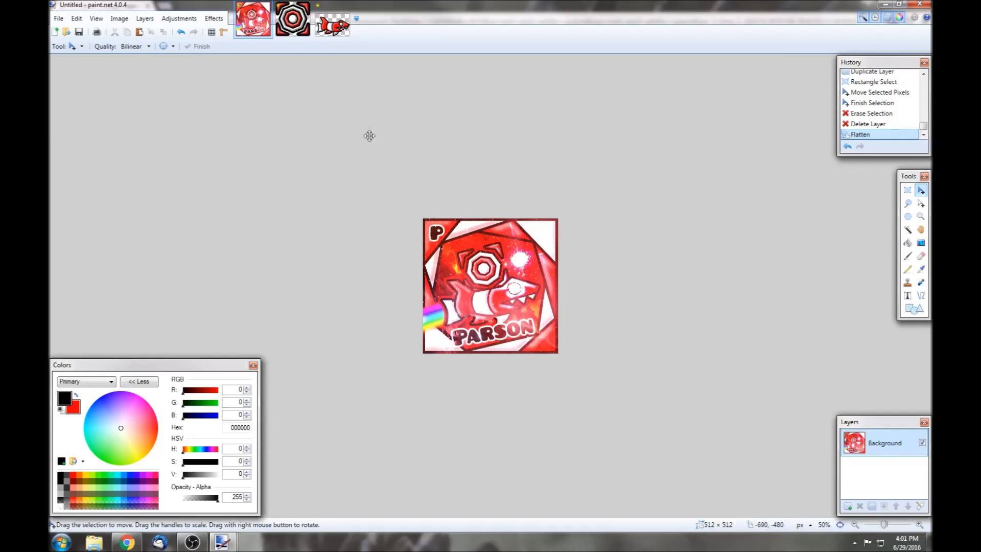
{"action": "left_click", "coordinate": [59, 19]}
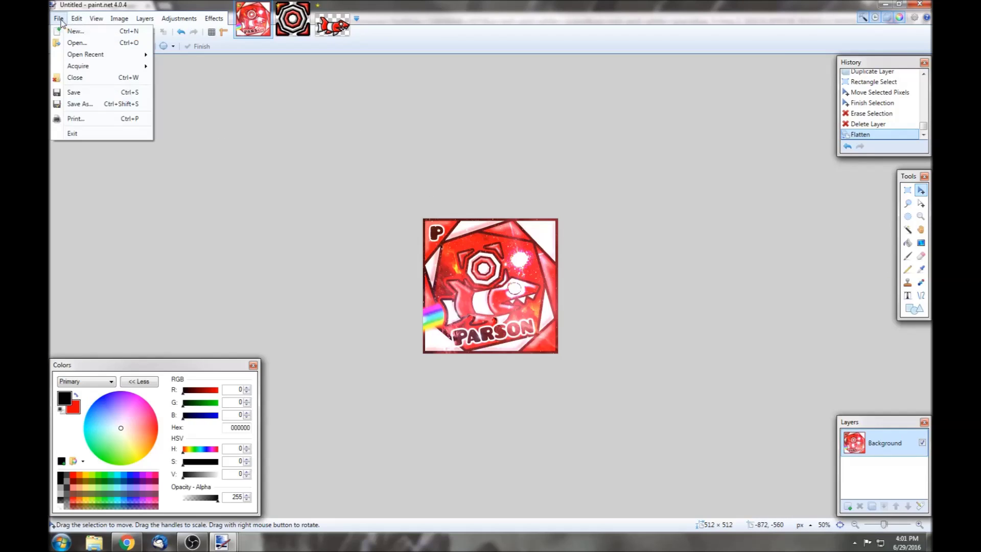
Save the flattened icon as the PNG 'Parson GD' on the desktop, then exit Paint.NET
{"action": "left_click", "coordinate": [78, 93]}
{"action": "key", "text": "BackSpace"}
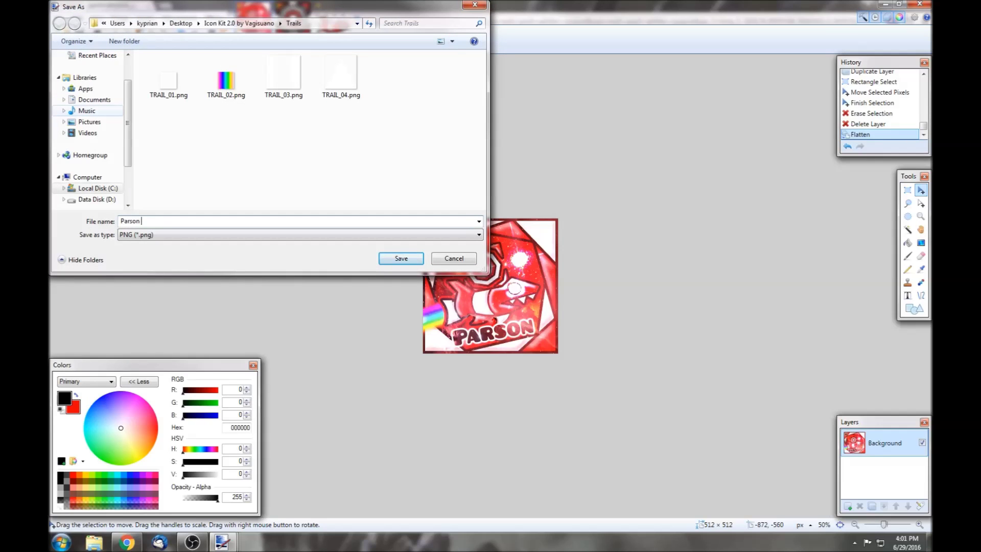
{"action": "left_click", "coordinate": [130, 236]}
{"action": "left_click", "coordinate": [131, 236]}
{"action": "scroll", "coordinate": [97, 103], "scroll_direction": "up", "scroll_amount": 2}
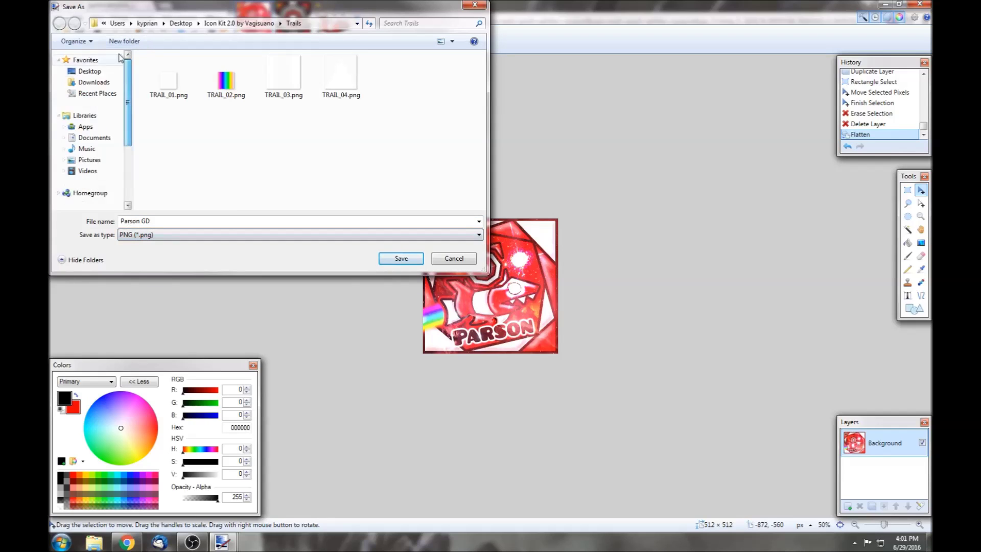
{"action": "left_click", "coordinate": [90, 71]}
{"action": "left_click", "coordinate": [402, 259]}
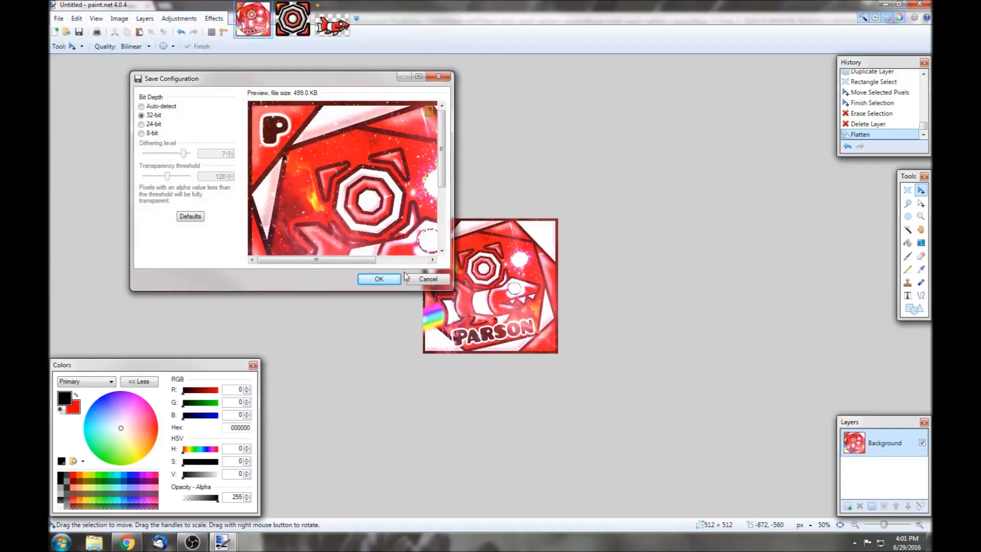
{"action": "left_click", "coordinate": [370, 283]}
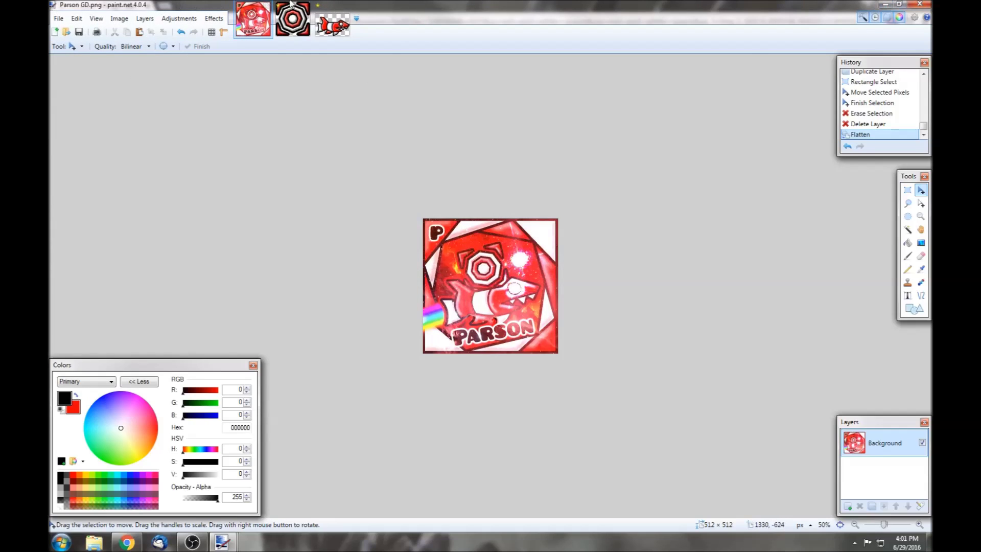
{"action": "key", "text": "alt+F4"}
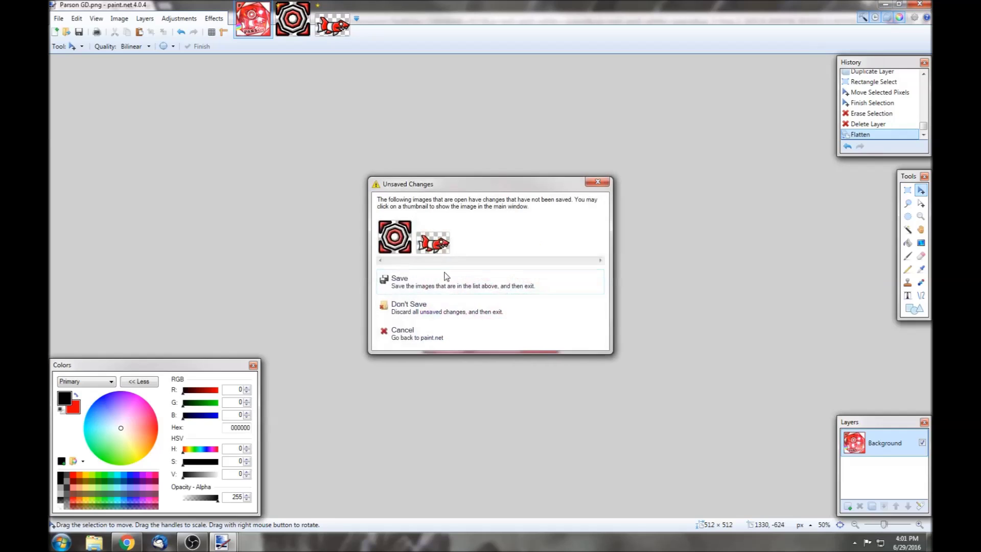
Discard the other unsaved images, minimize Chrome, and open Parson GD.png from the desktop
{"action": "left_click", "coordinate": [436, 301]}
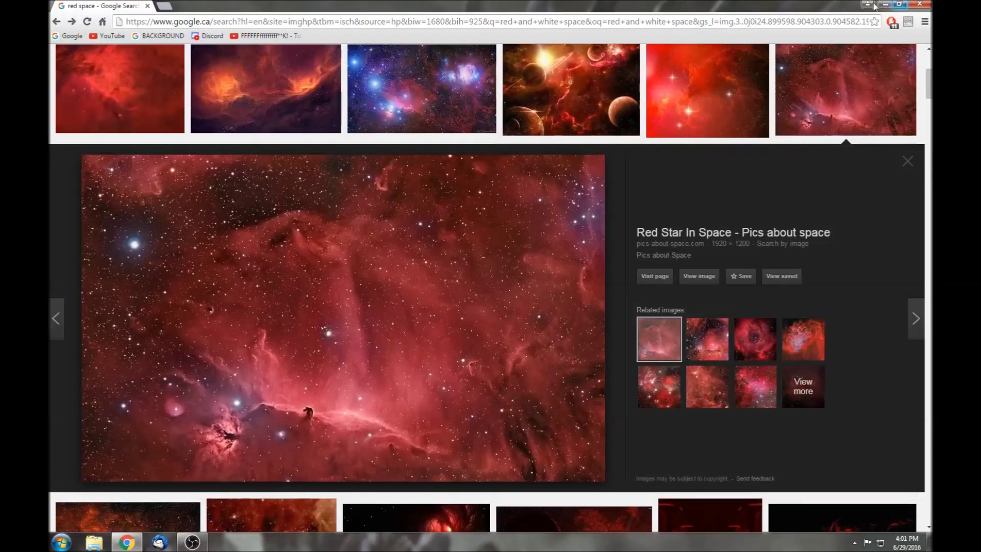
{"action": "left_click", "coordinate": [885, 5]}
{"action": "double_click", "coordinate": [121, 182]}
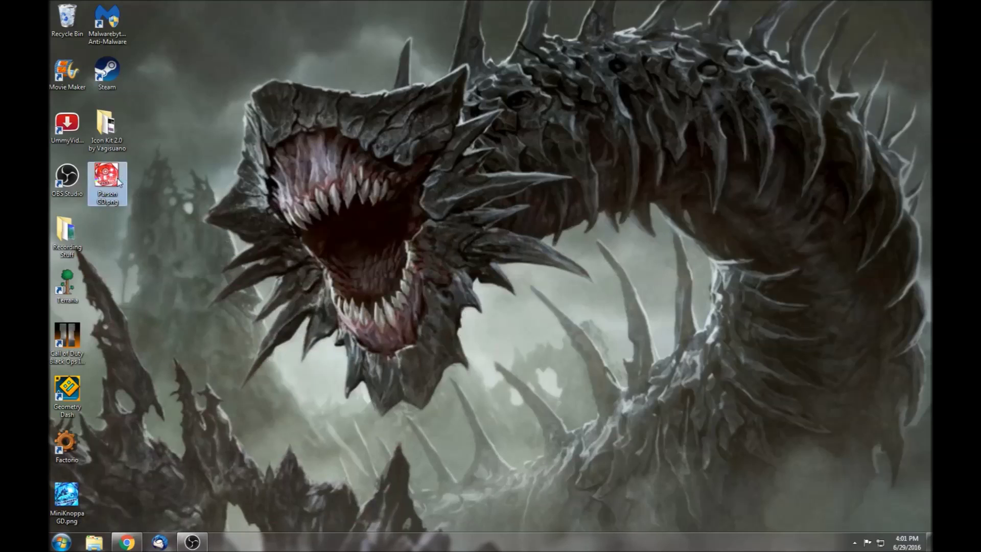